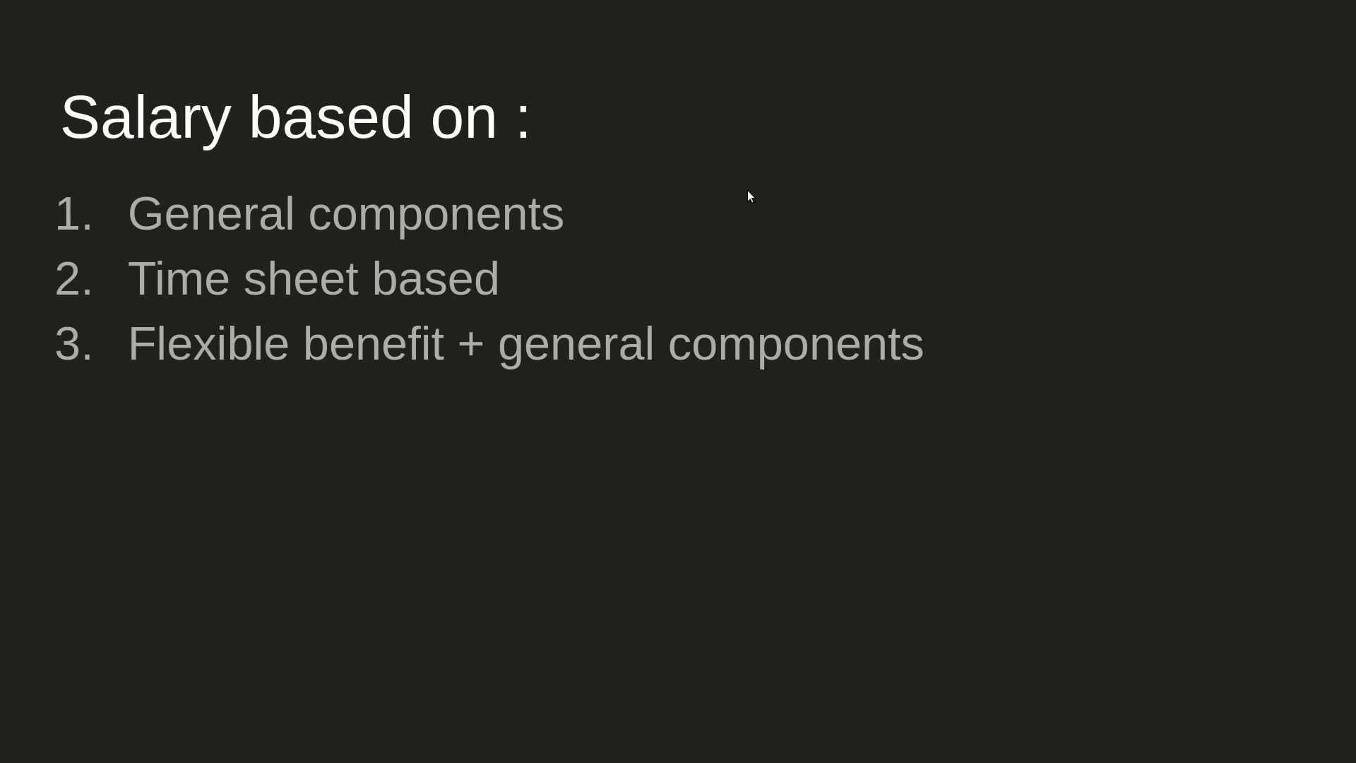
Step: Switch to the browser and start a new salary structure named "Salary Structure ( general components)"
key("alt+Tab")
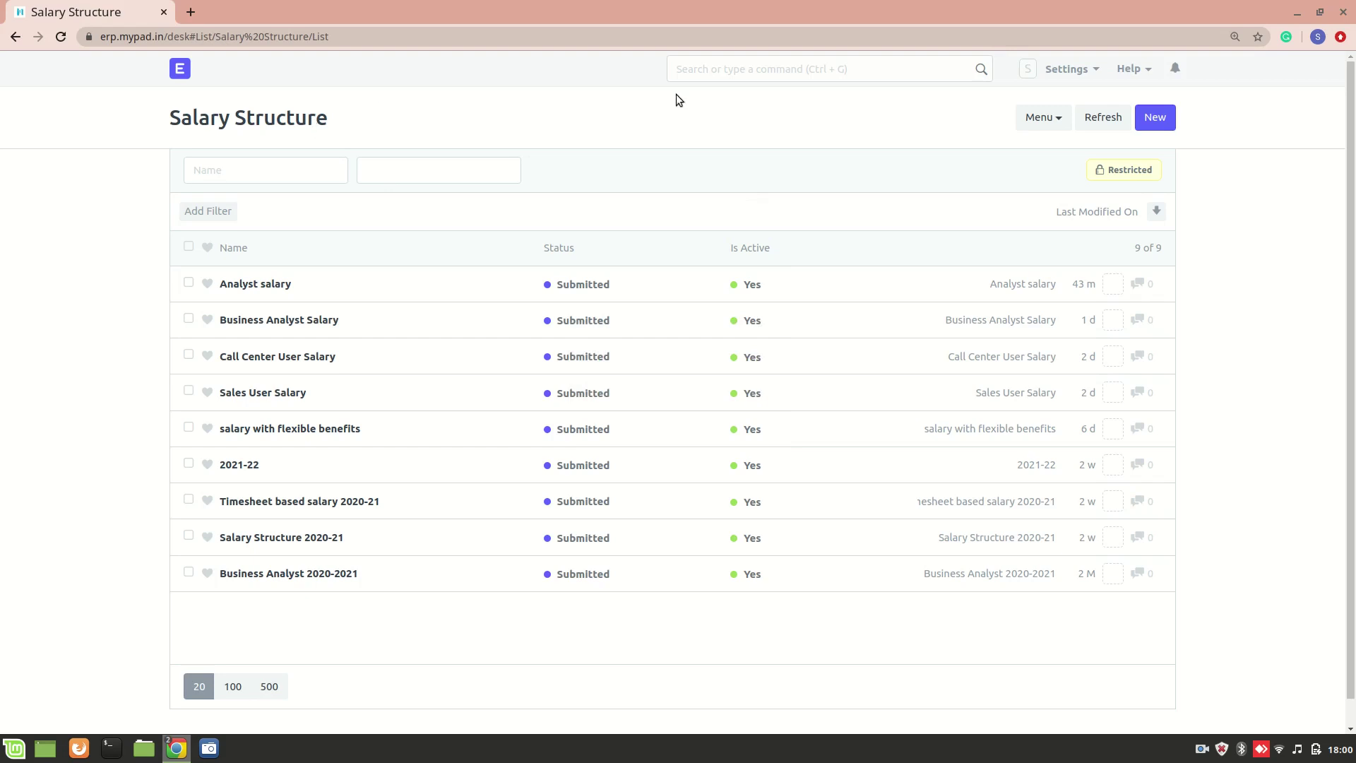
left_click(1156, 120)
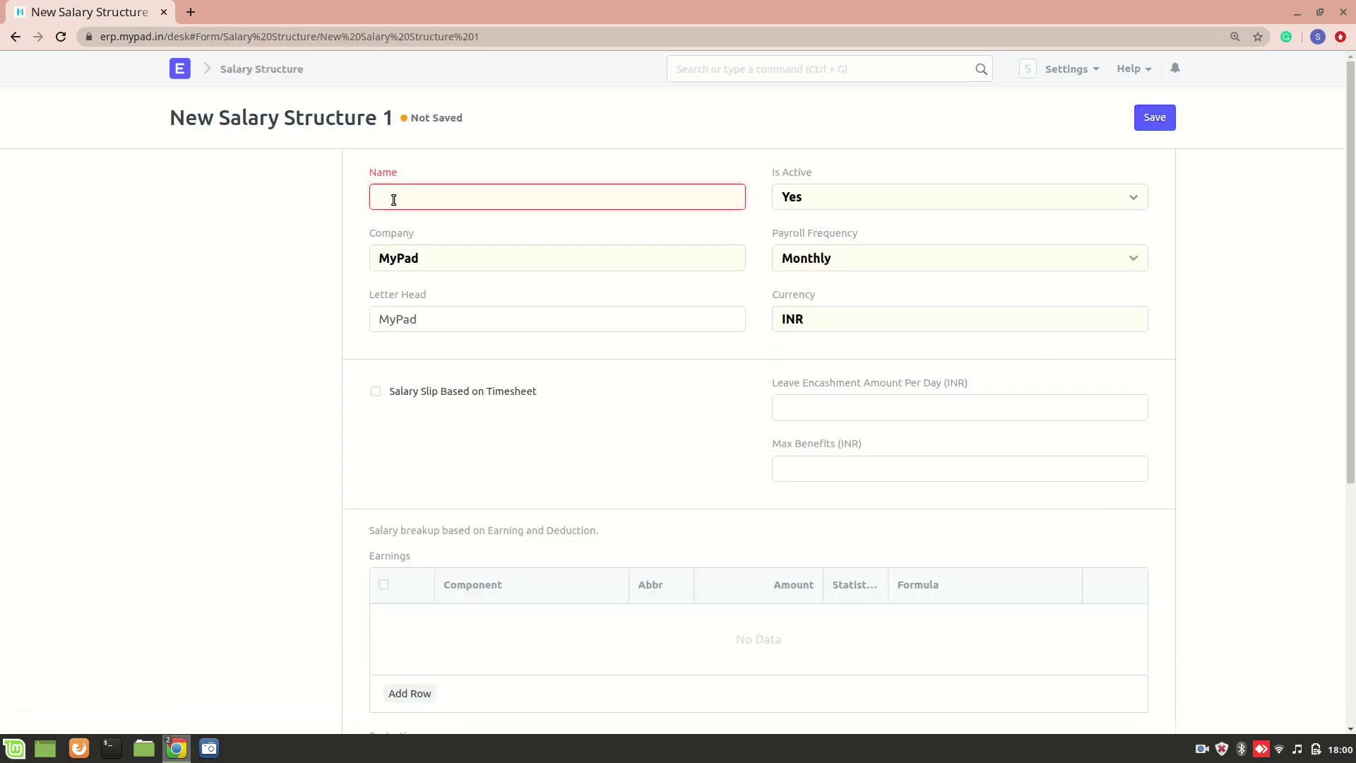
type("Salary Structure ( general components)")
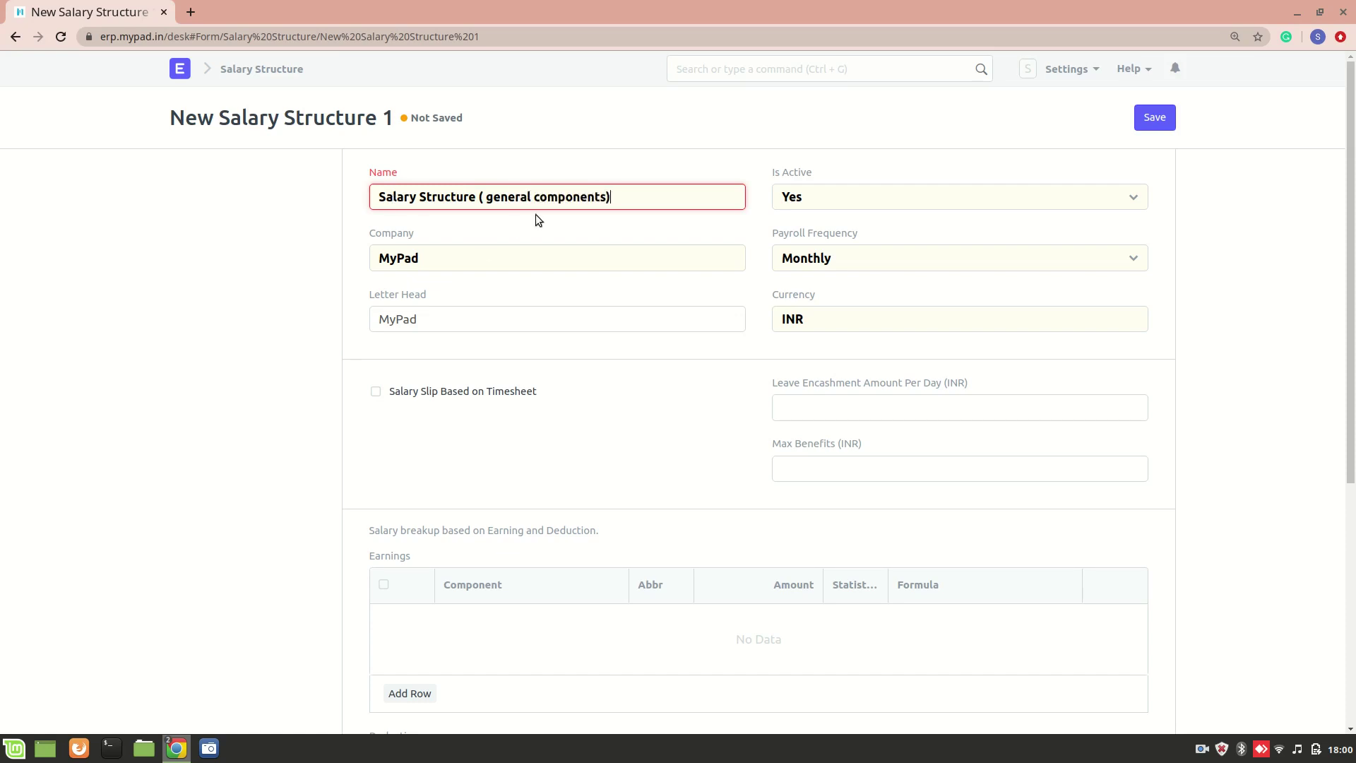
scroll(723, 433, "down", 1)
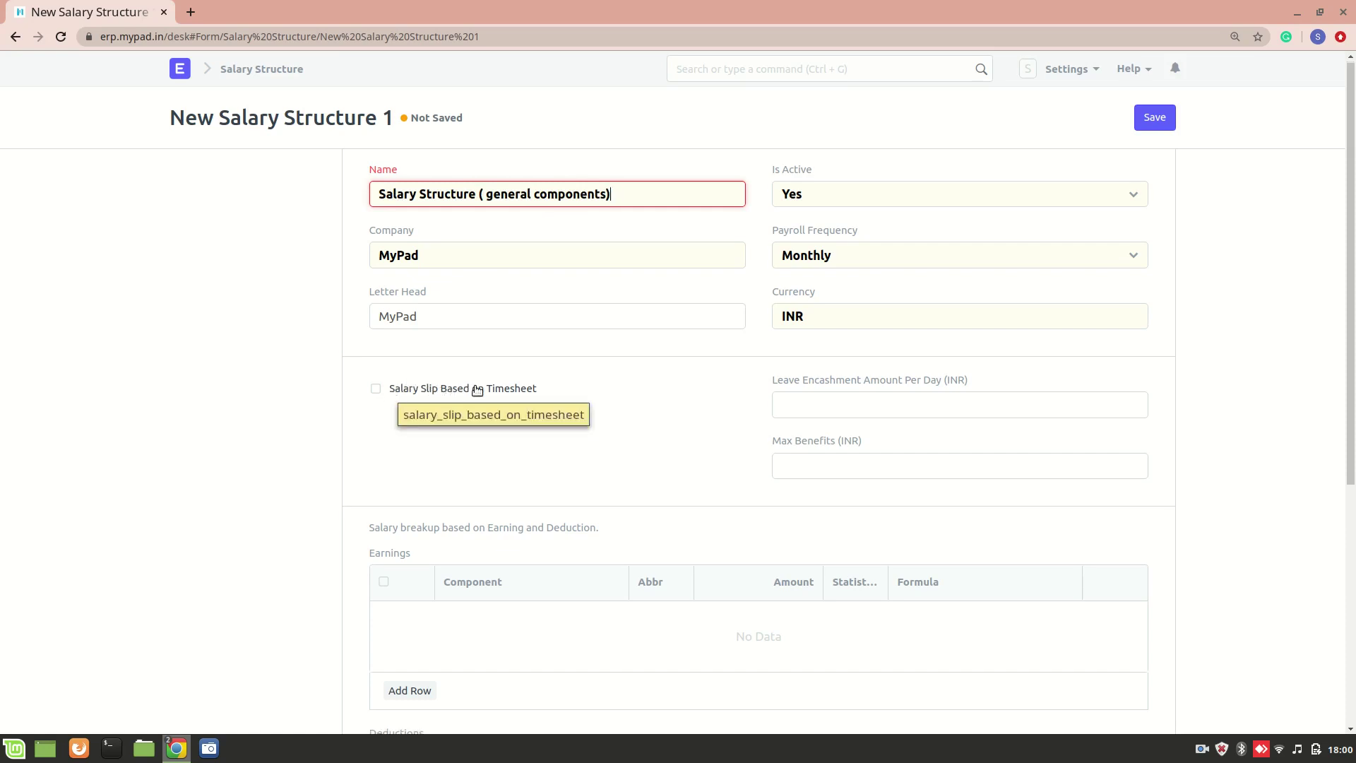
scroll(565, 435, "down", 3)
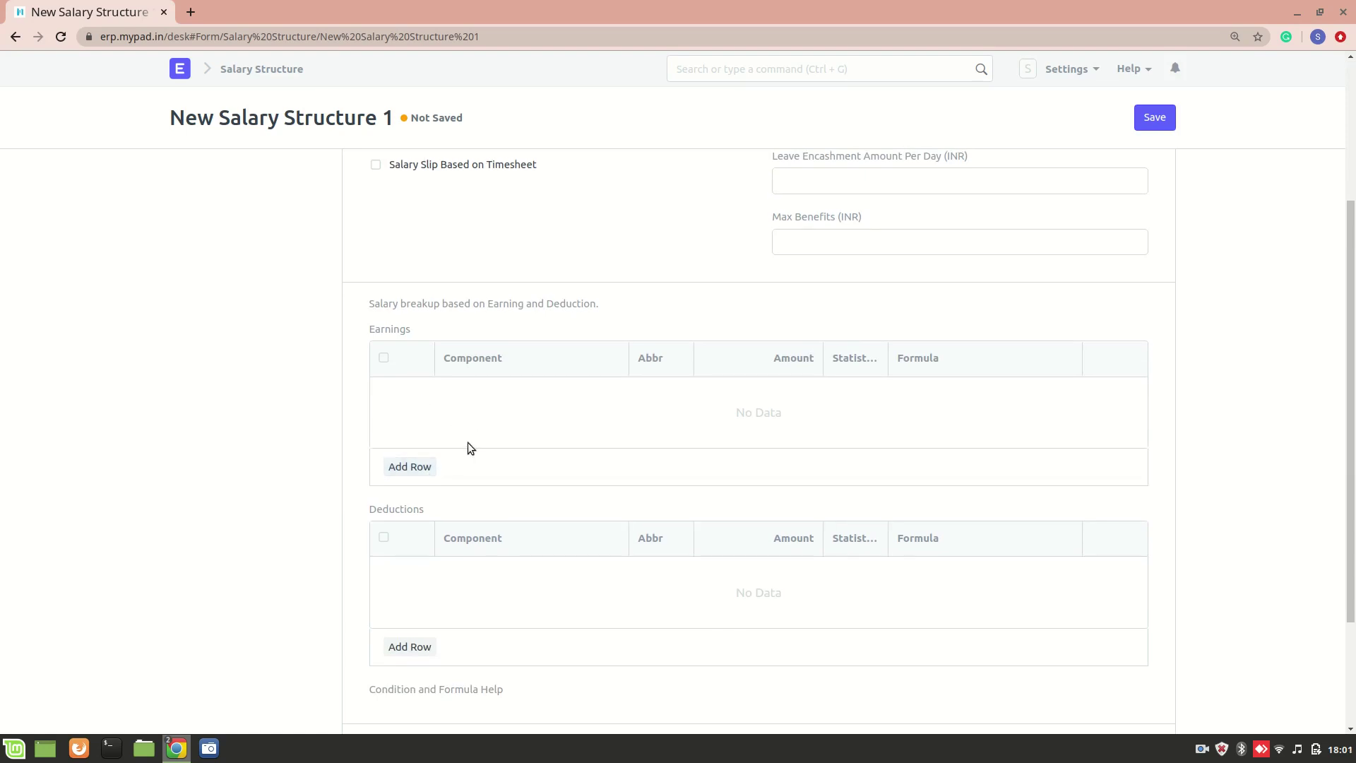
scroll(468, 442, "down", 2)
scroll(467, 442, "up", 5)
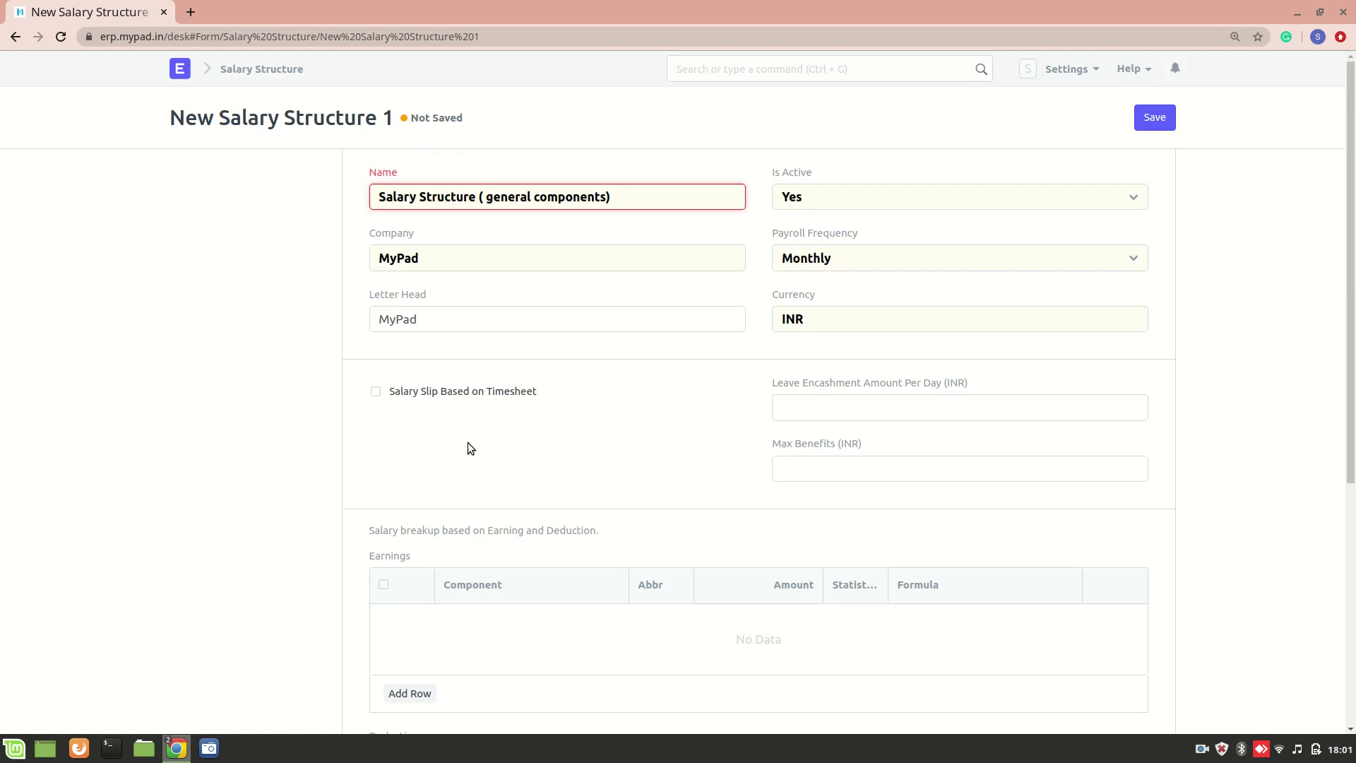
scroll(598, 466, "down", 3)
scroll(598, 466, "up", 3)
Step: Keep the salary structure active and choose Monthly as its payroll frequency
left_click(939, 198)
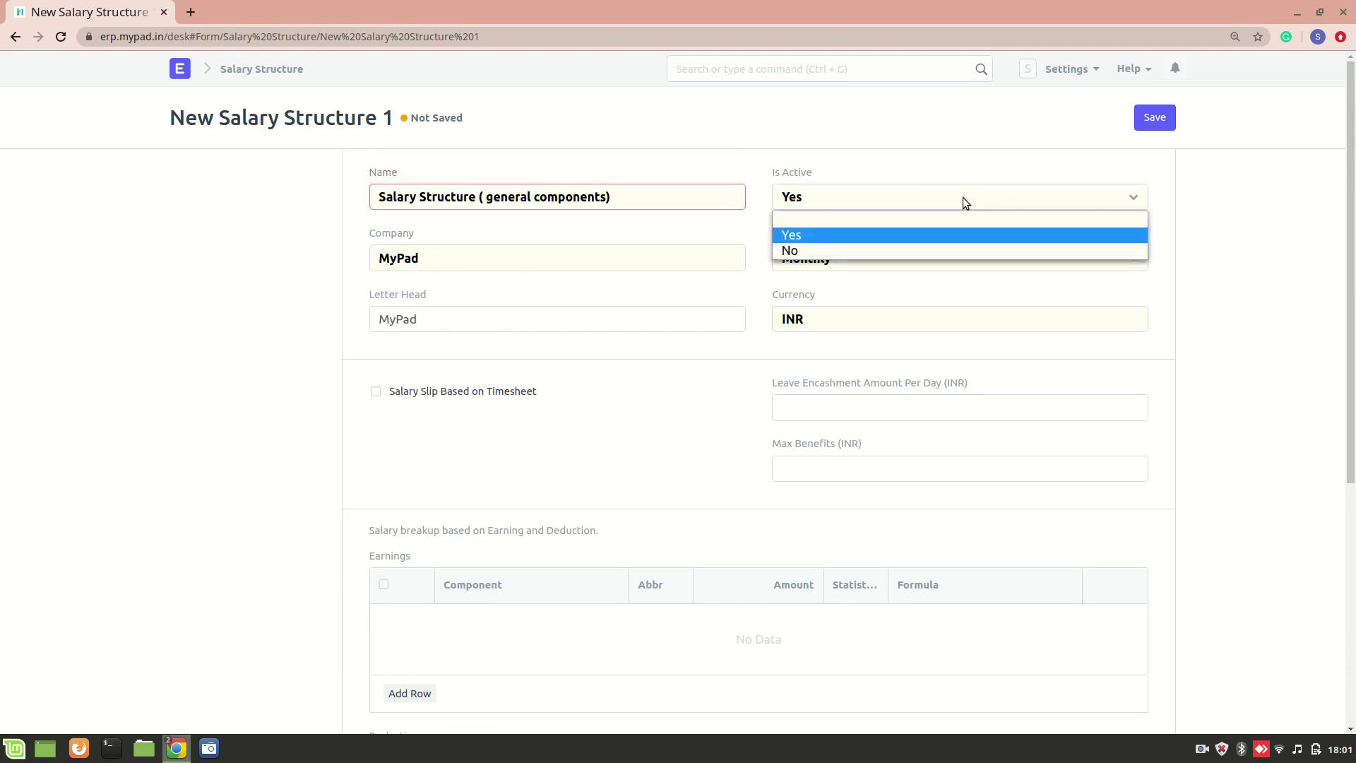
left_click(840, 174)
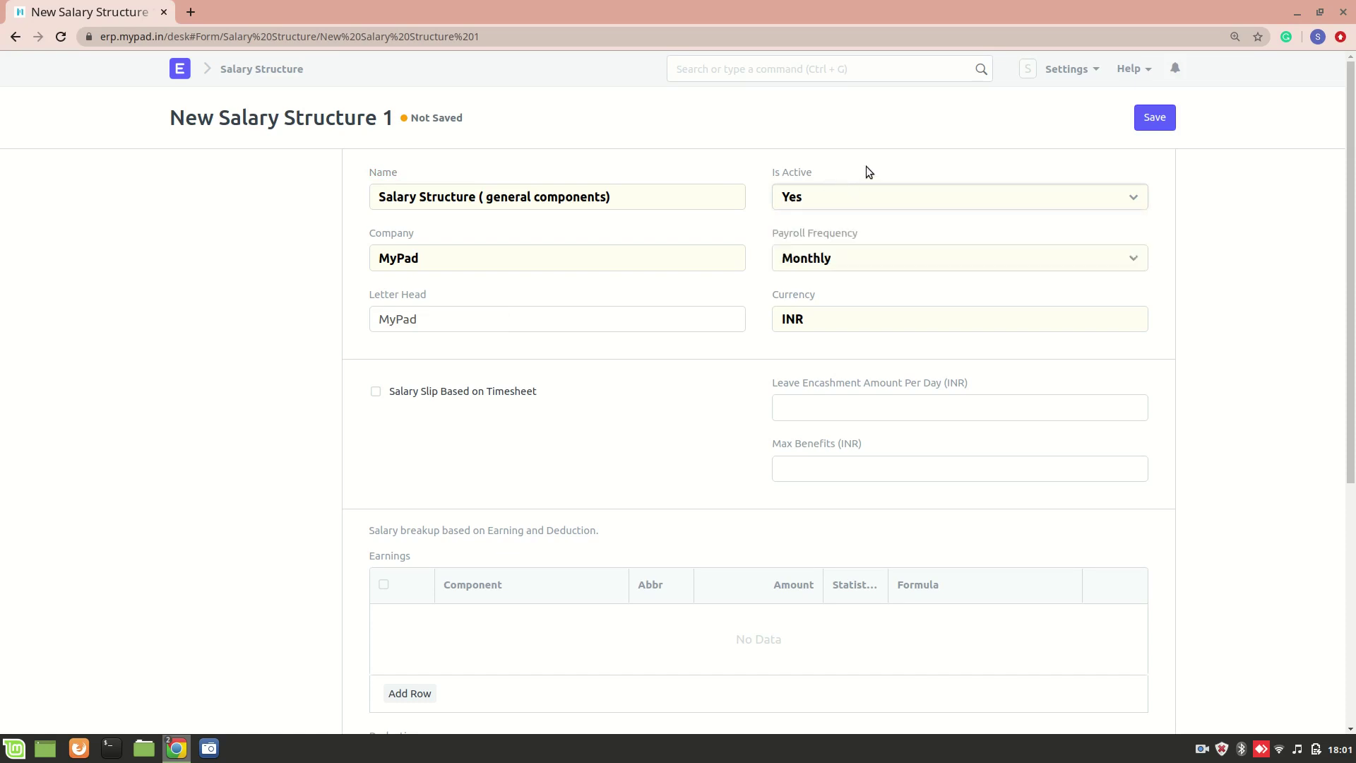
left_click(869, 260)
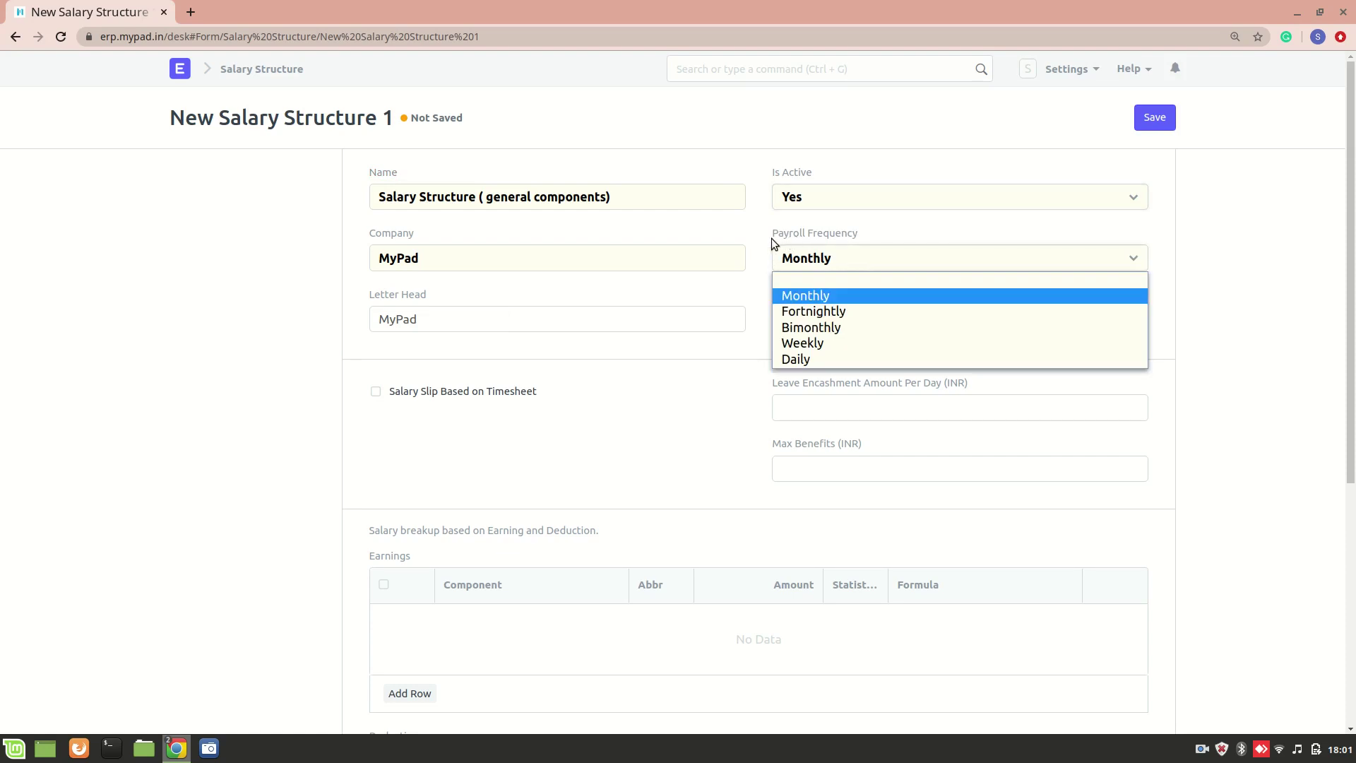
left_click(810, 298)
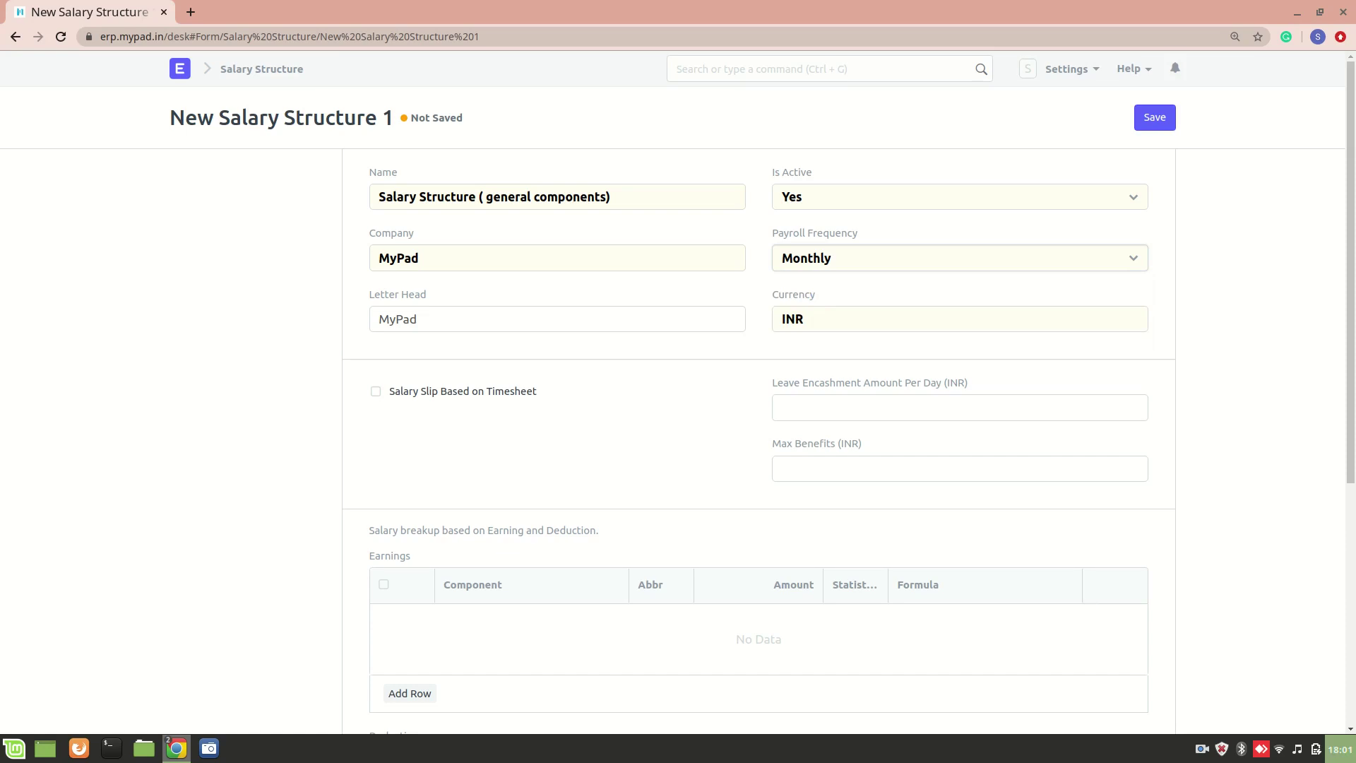
left_click(1339, 748)
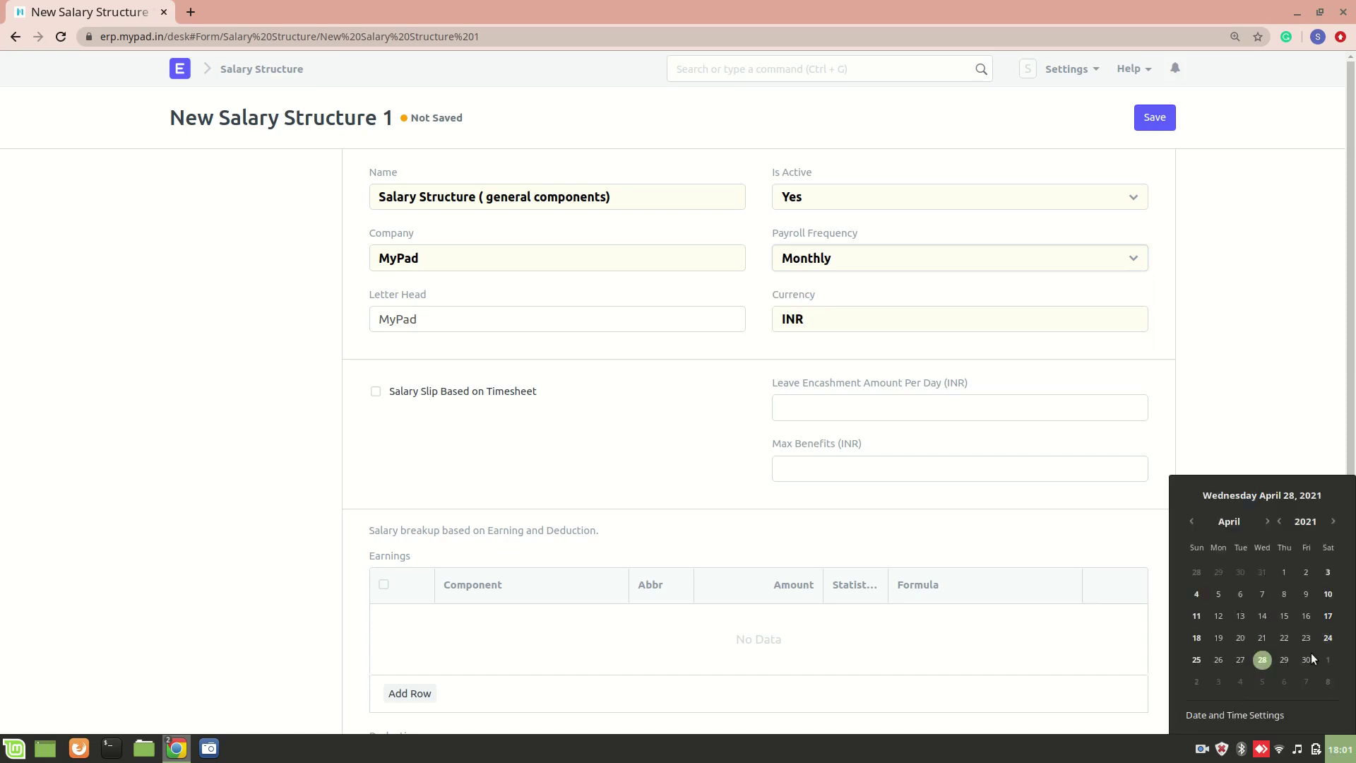
left_click(1137, 272)
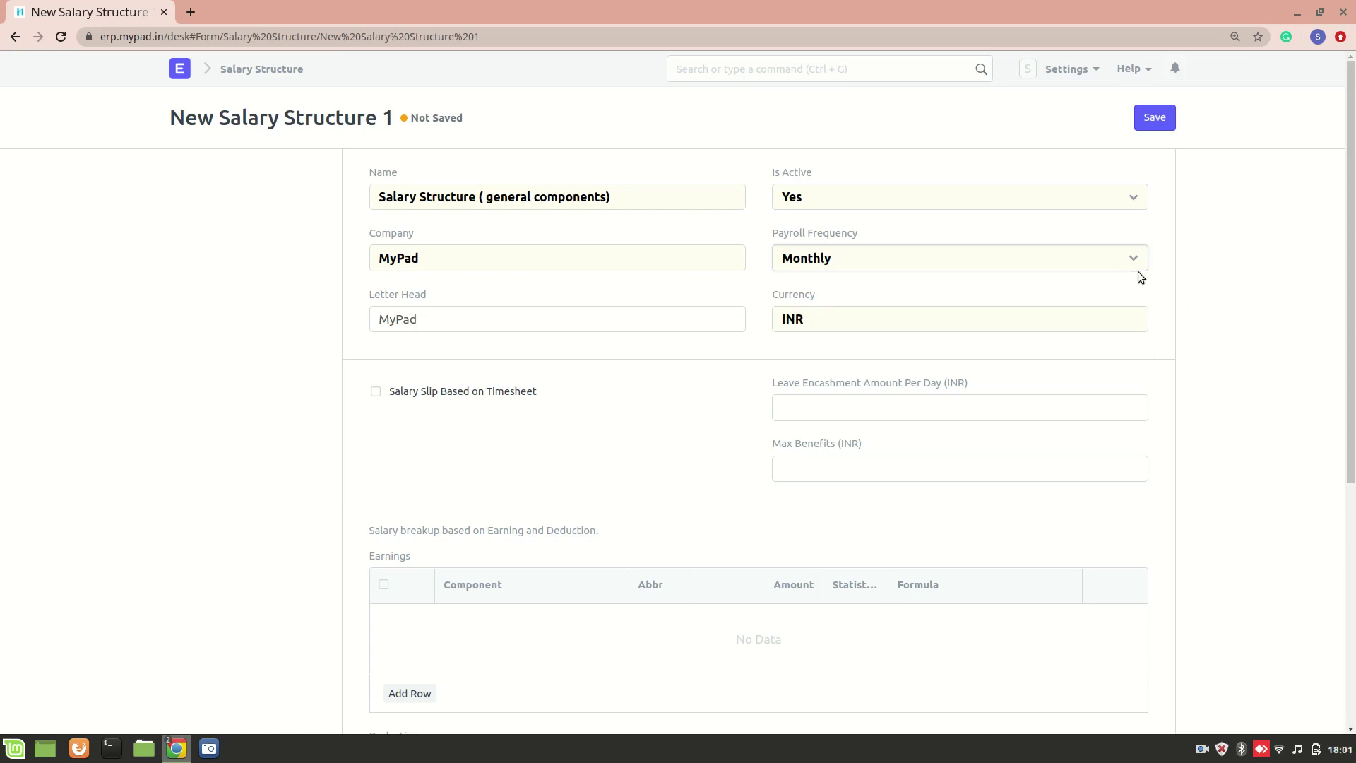
left_click(1118, 267)
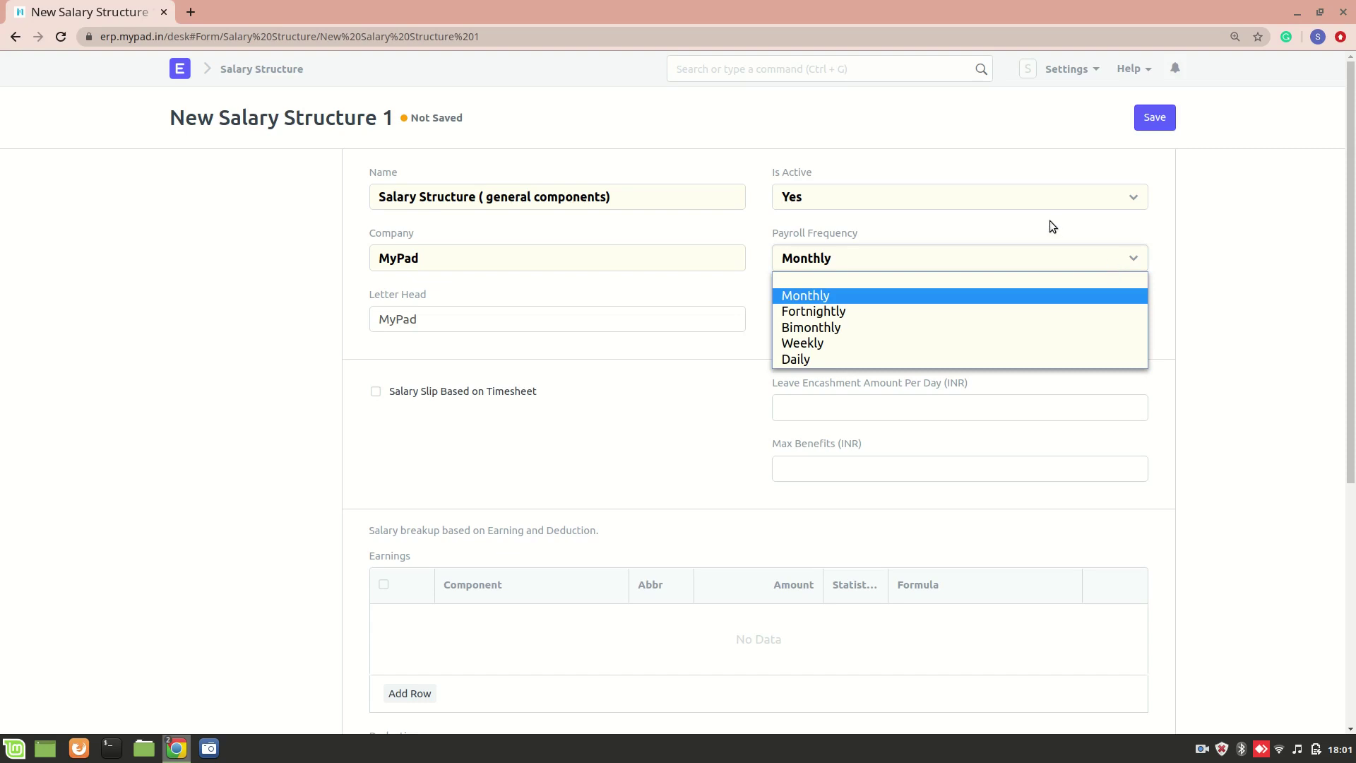
left_click(994, 237)
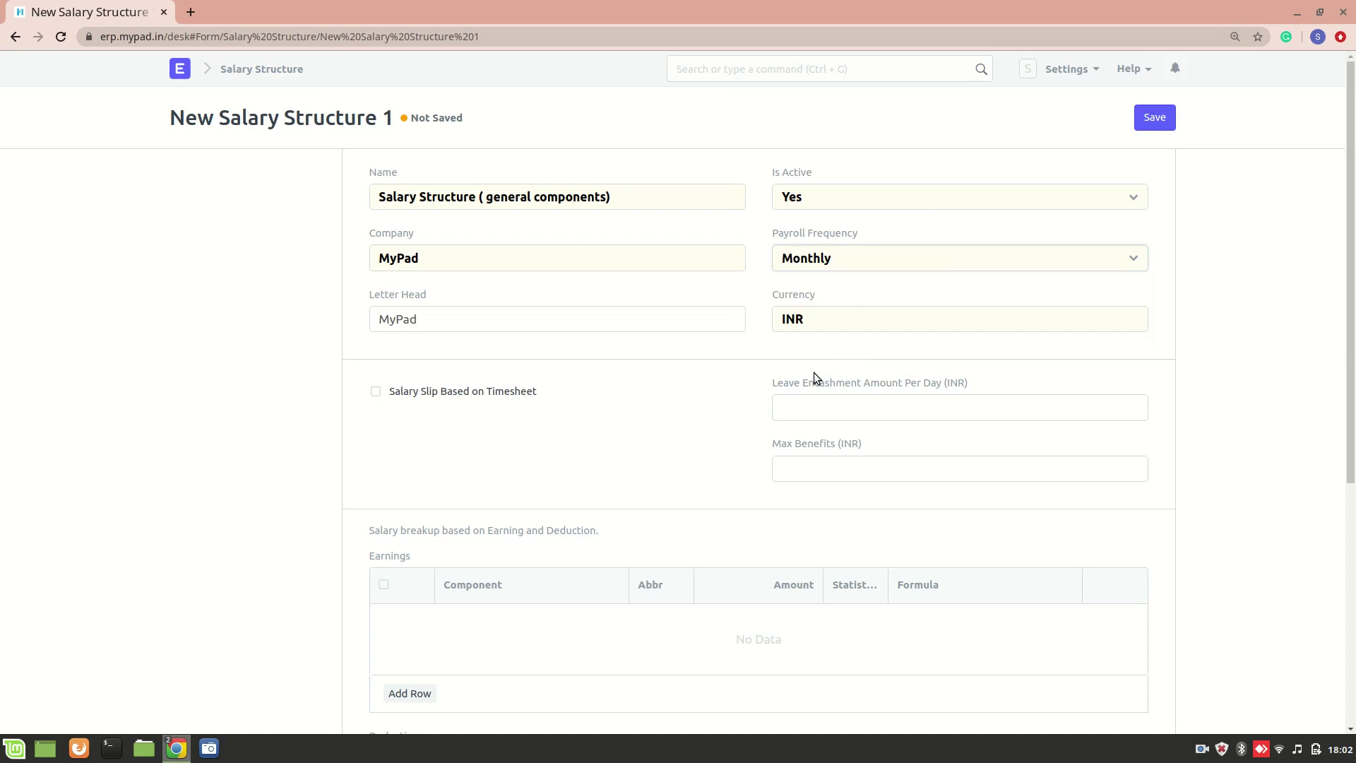
Step: Set the salary structure's leave encashment amount per day to 1000 INR
scroll(509, 425, "down", 2)
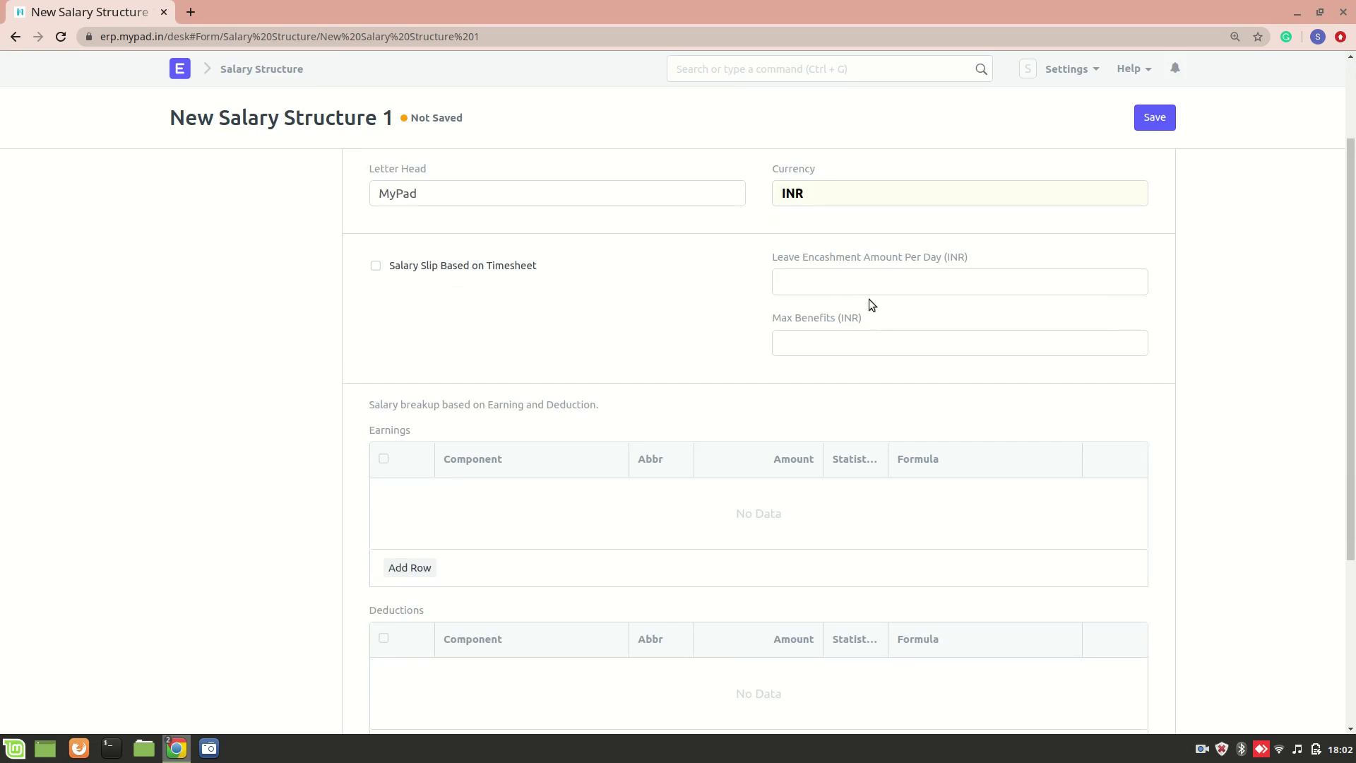
left_click(814, 274)
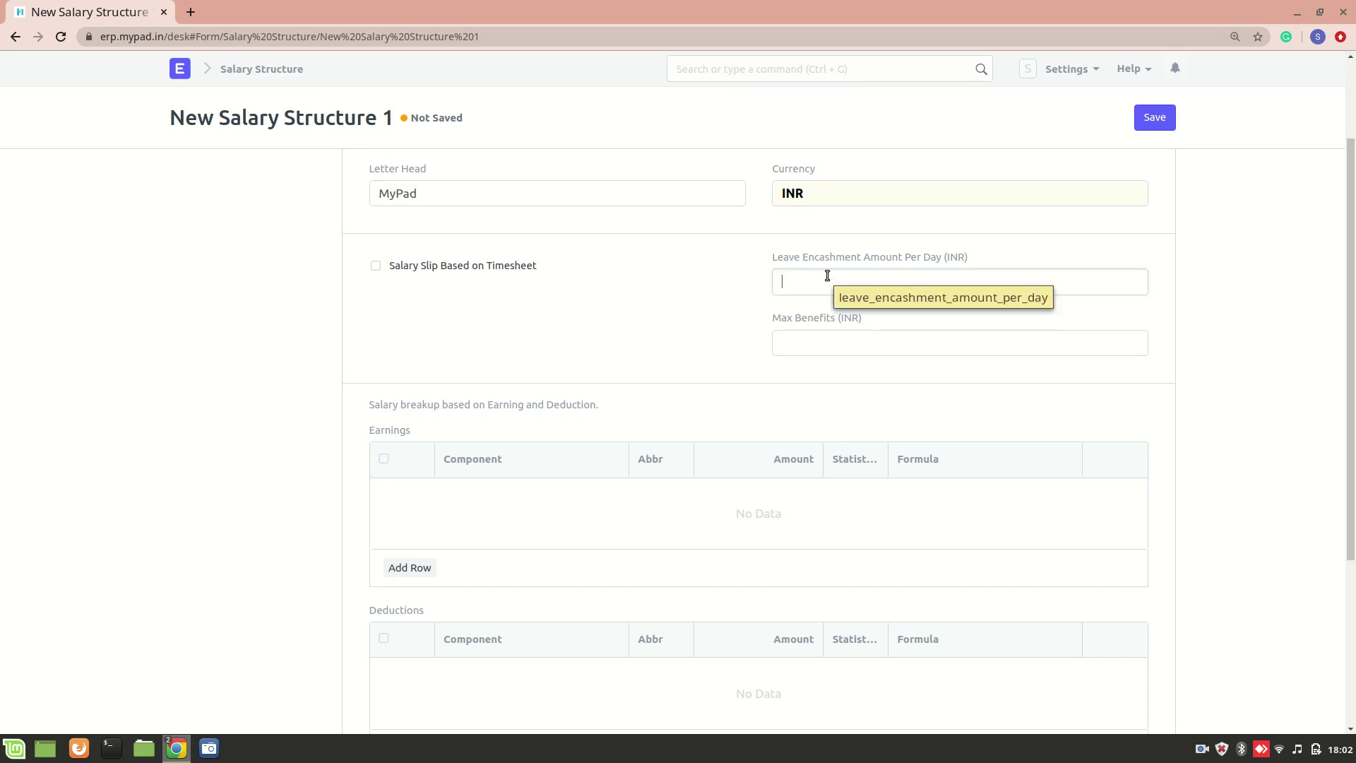
type("1000")
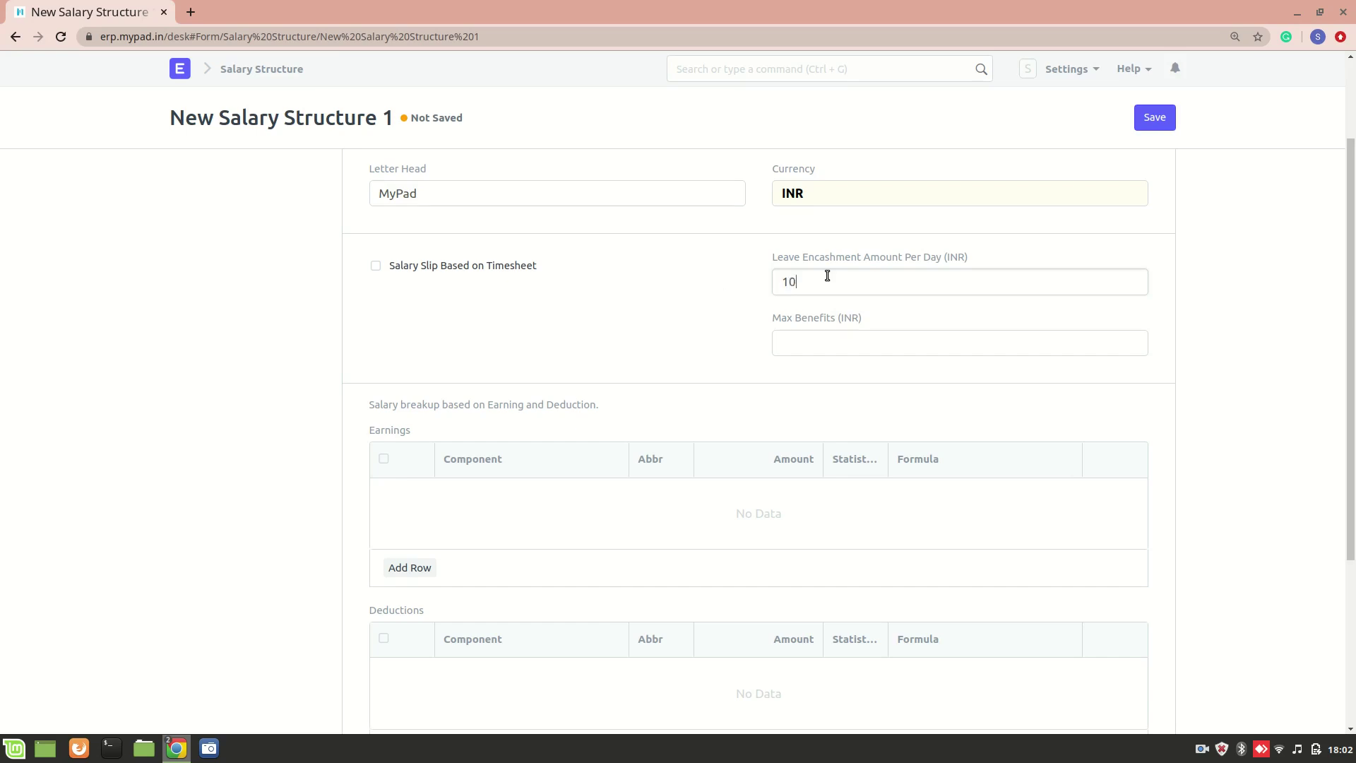
left_click(684, 307)
scroll(535, 342, "up", 2)
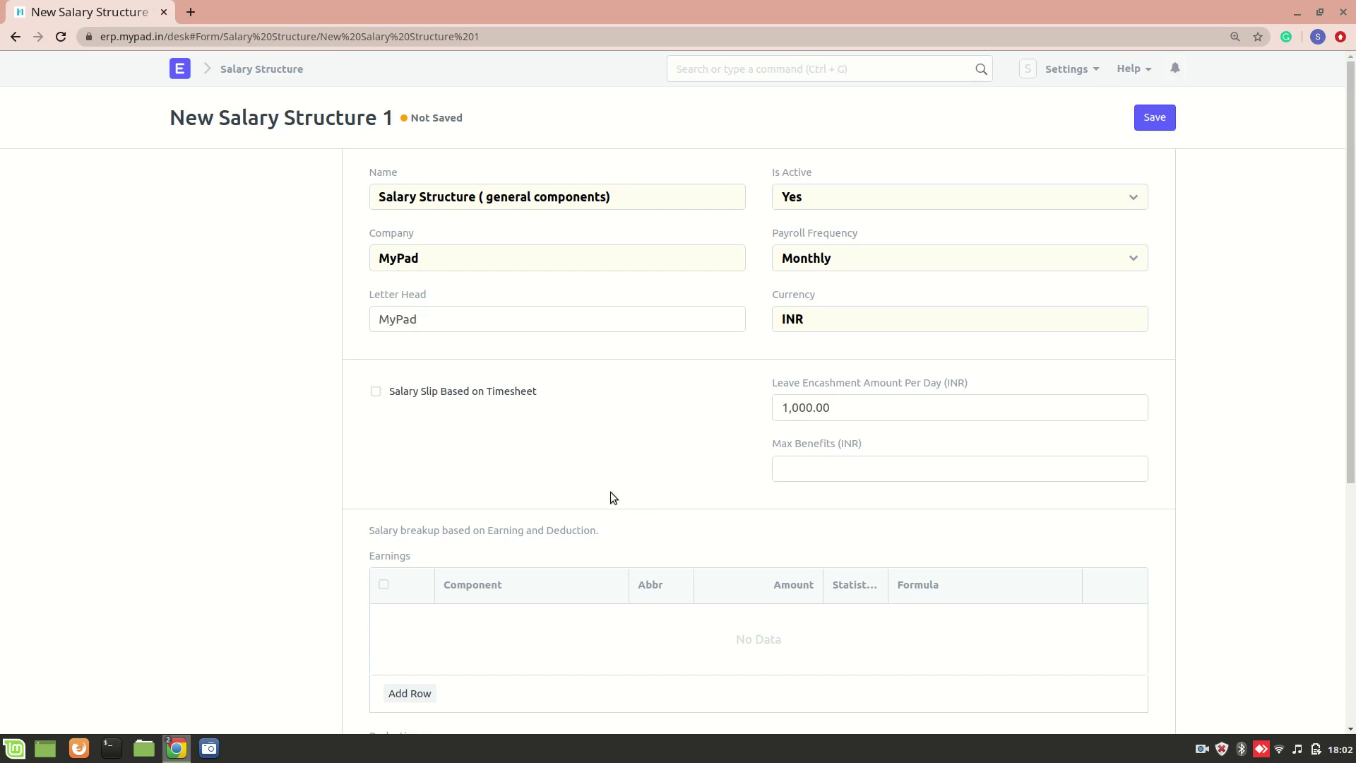
scroll(608, 497, "down", 2)
left_click(880, 336)
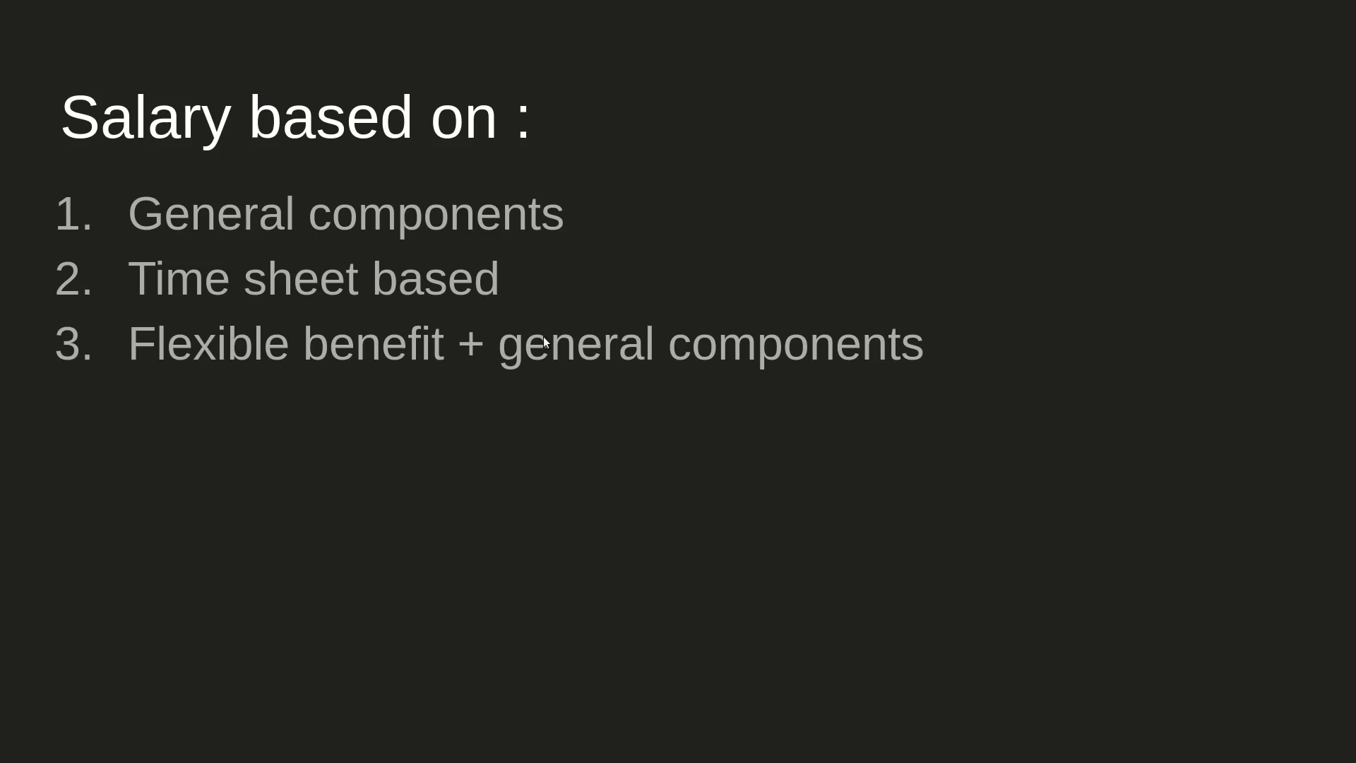
key("alt+Tab")
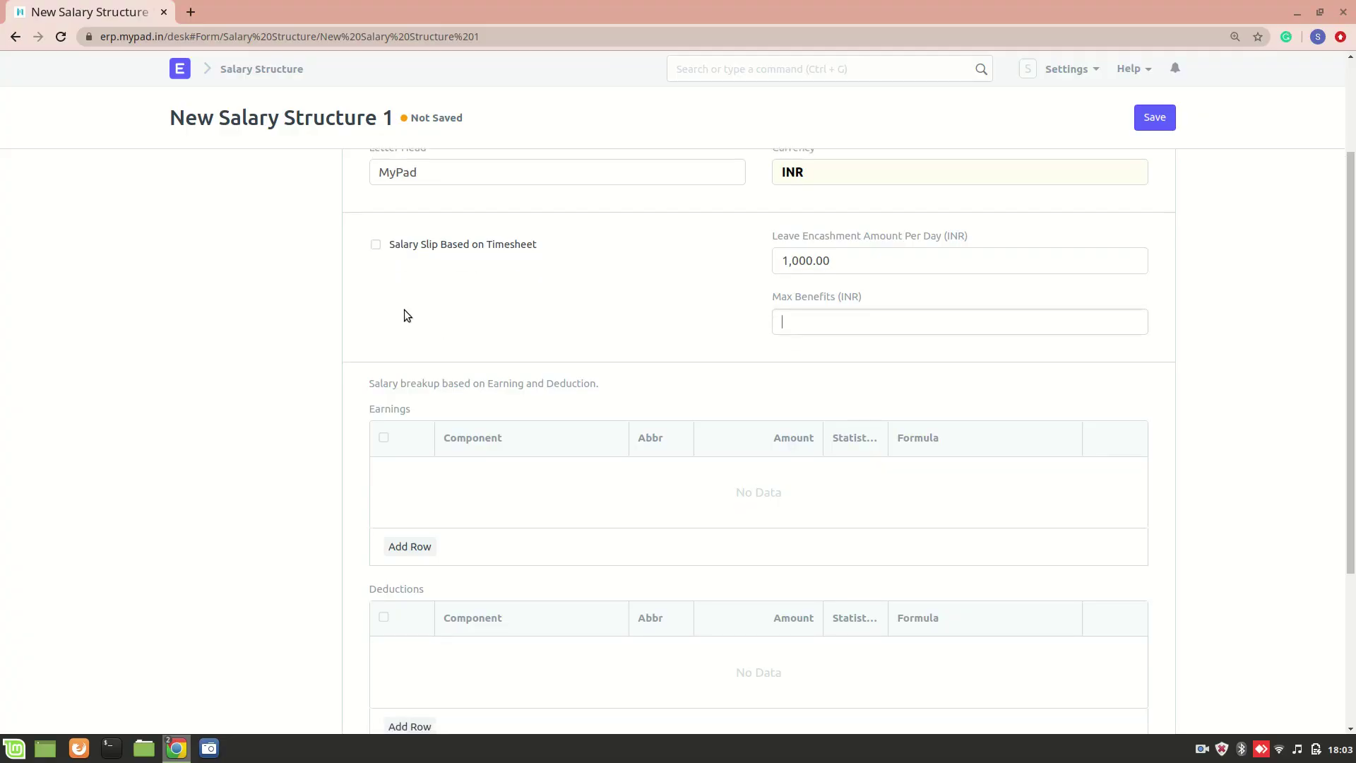
Step: Add a row to the Earnings table with In Hand as the salary component
scroll(409, 424, "down", 3)
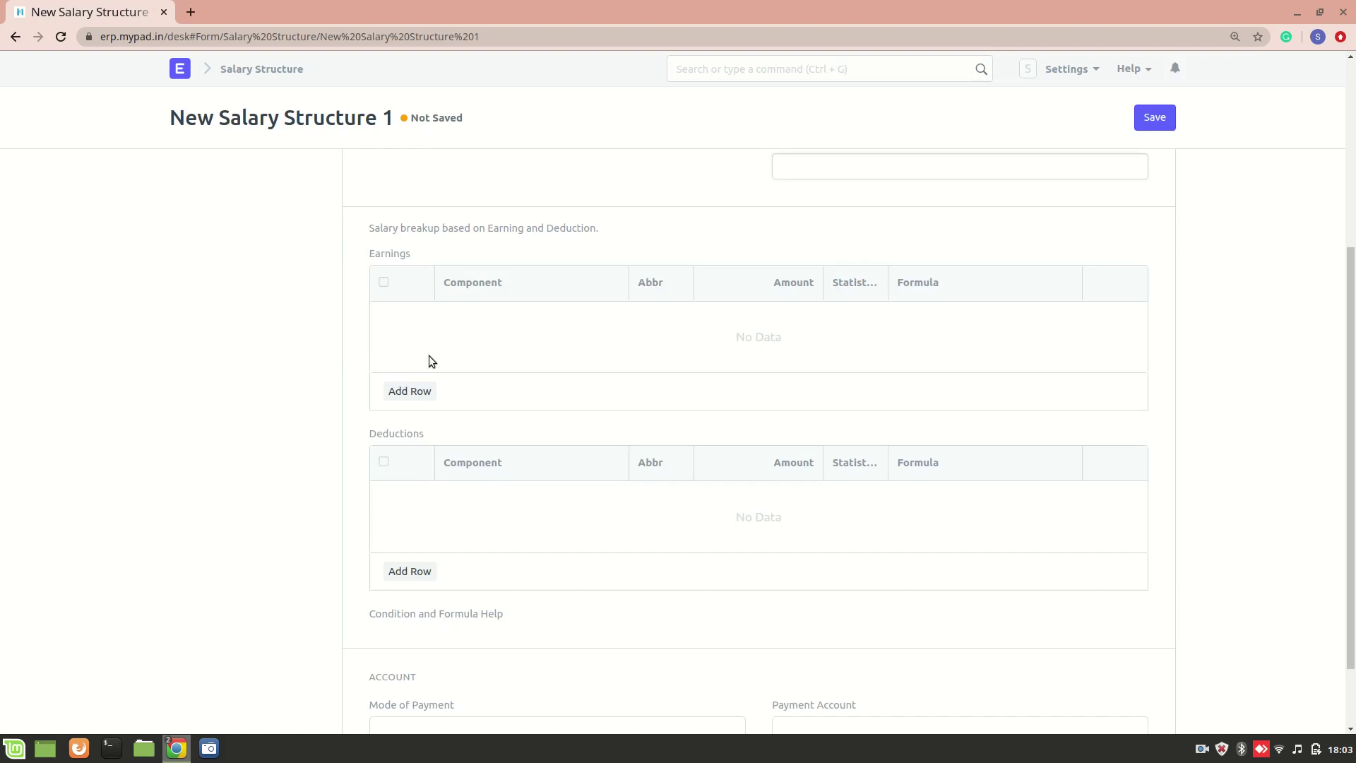
left_click(409, 392)
left_click(502, 264)
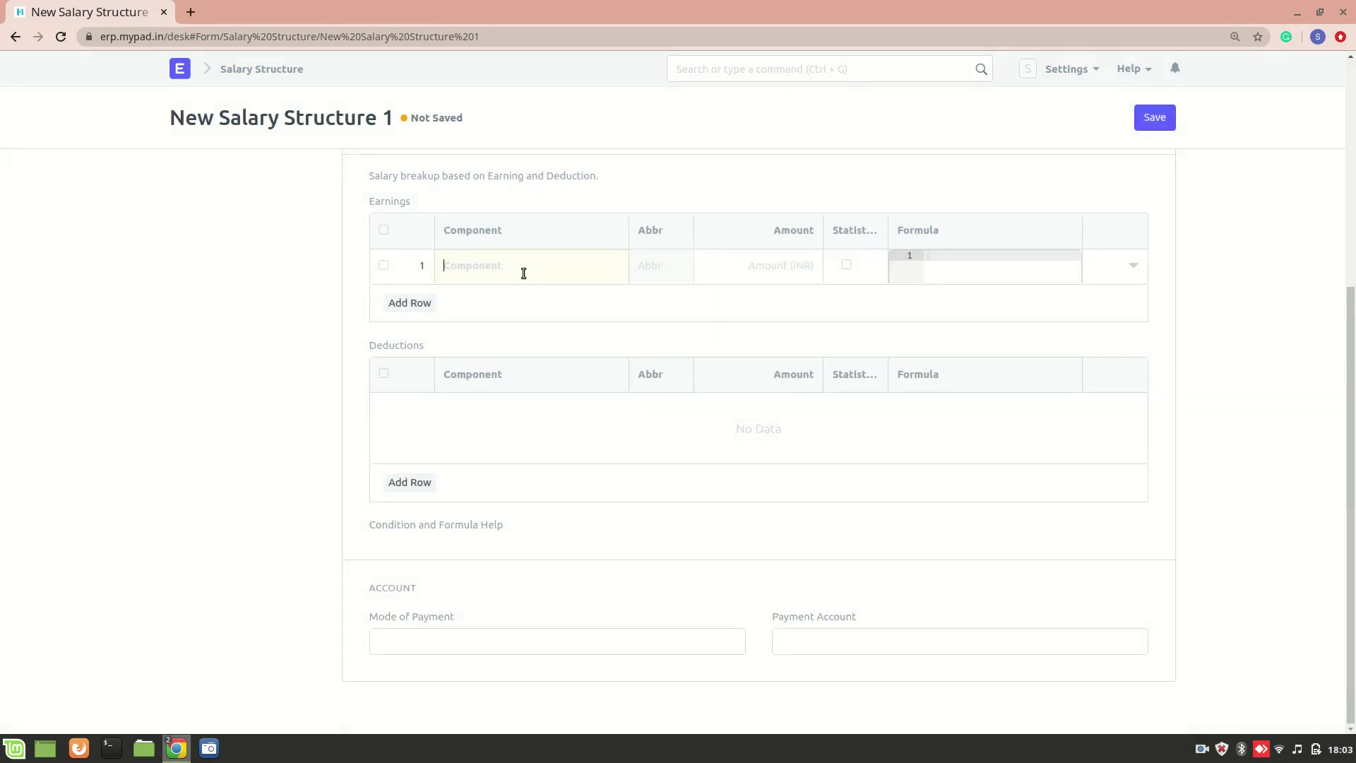
type("in ha")
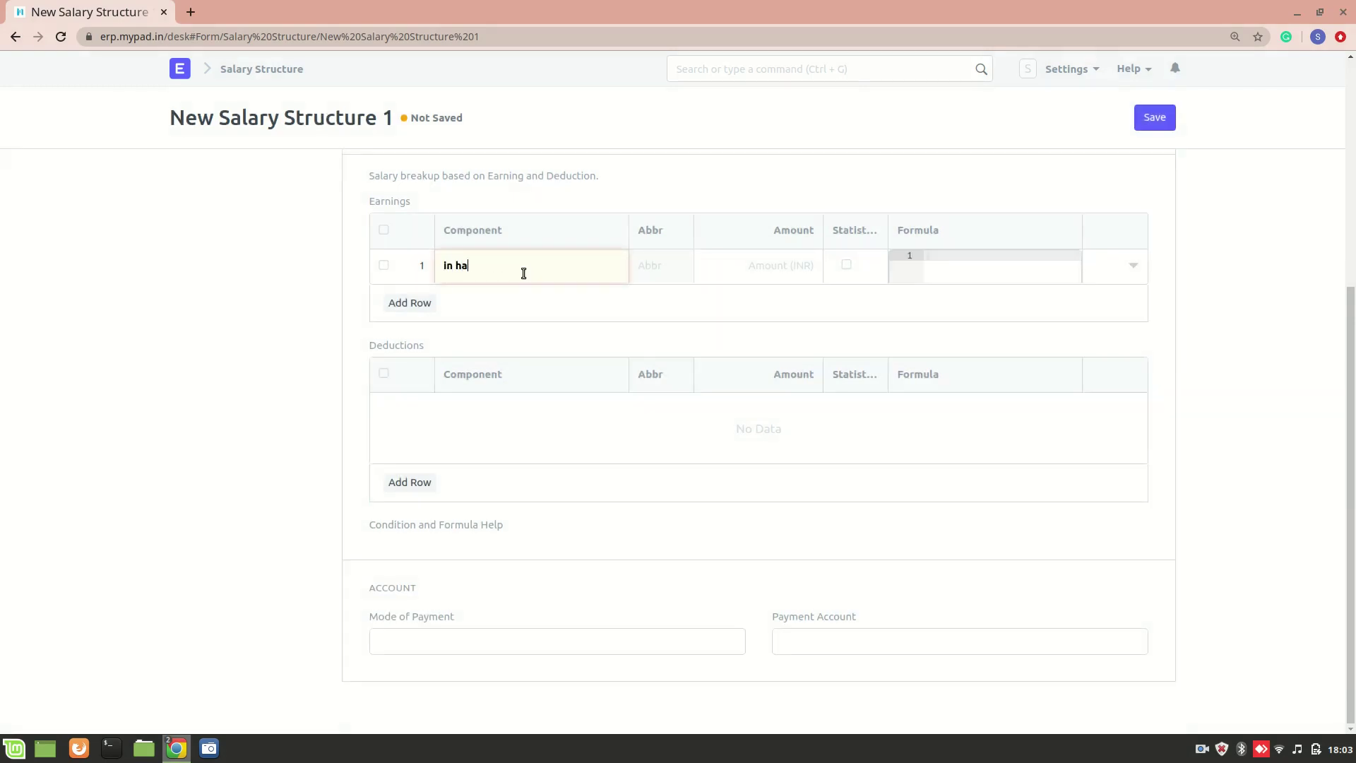
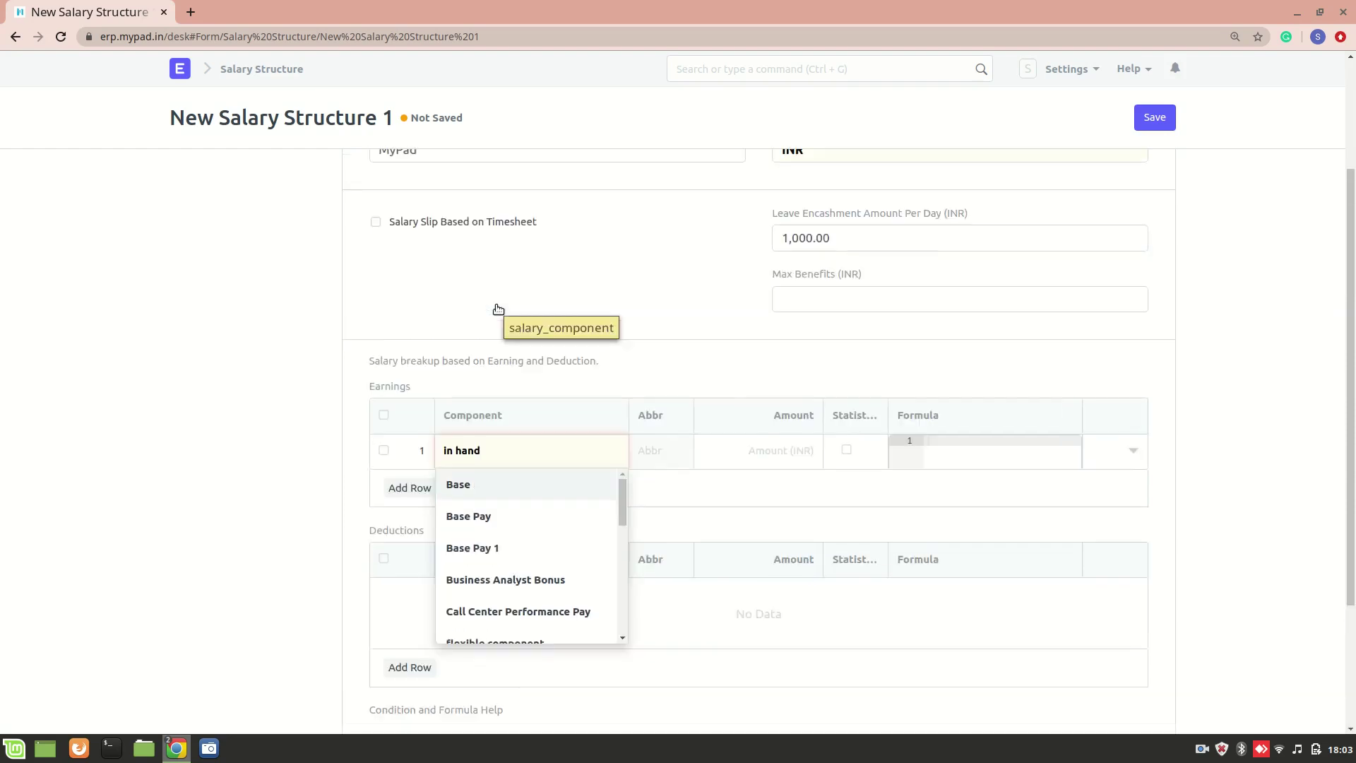
scroll(519, 563, "down", 2)
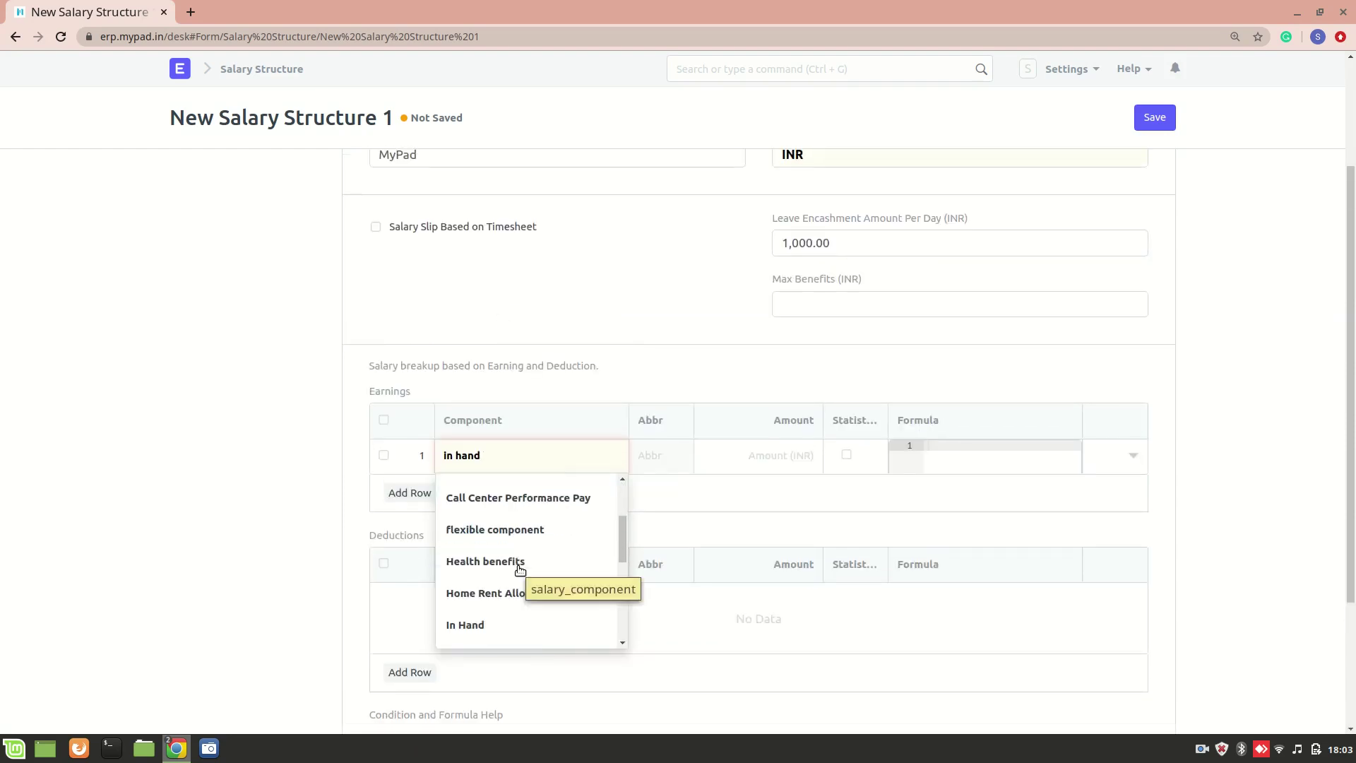
left_click(495, 632)
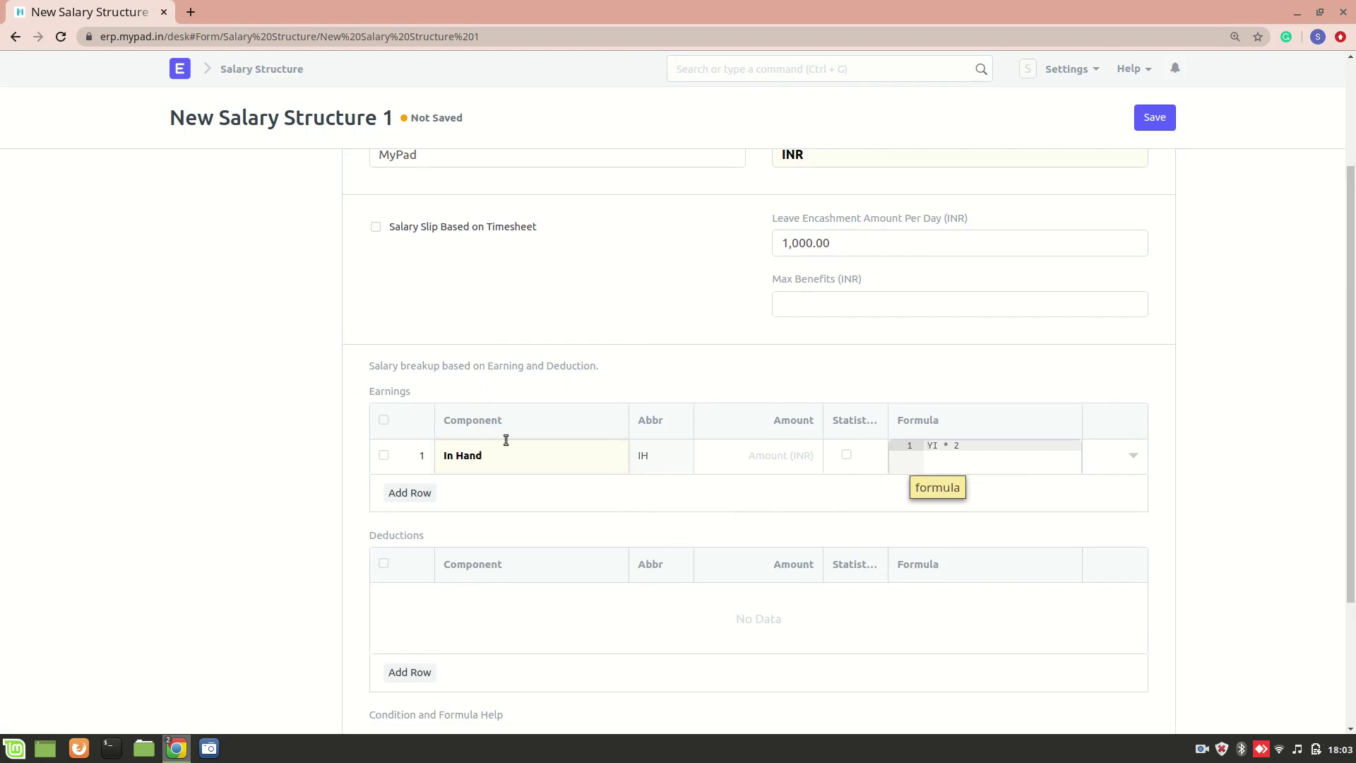
Step: Open the In Hand salary component record from the first Earnings row
scroll(520, 476, "down", 4)
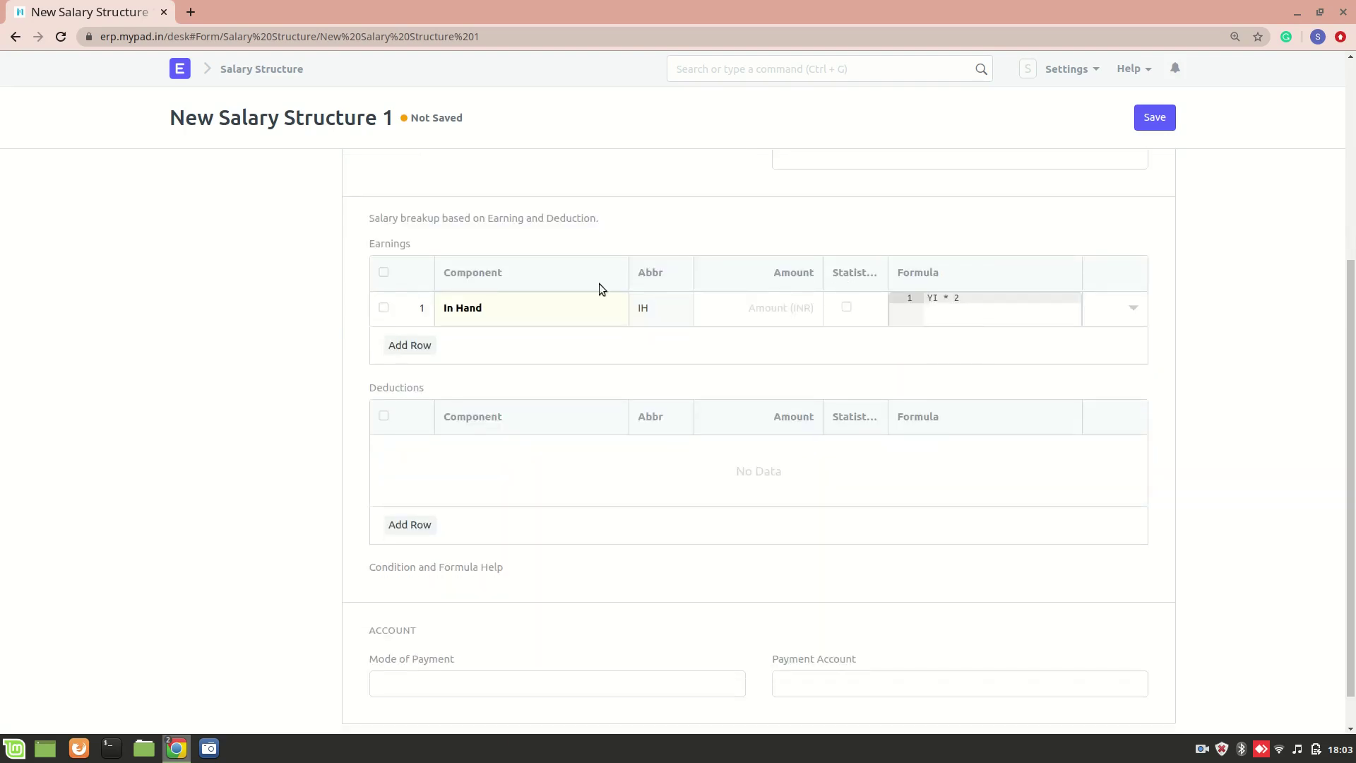
double_click(462, 309)
left_click(620, 315)
left_click(463, 309)
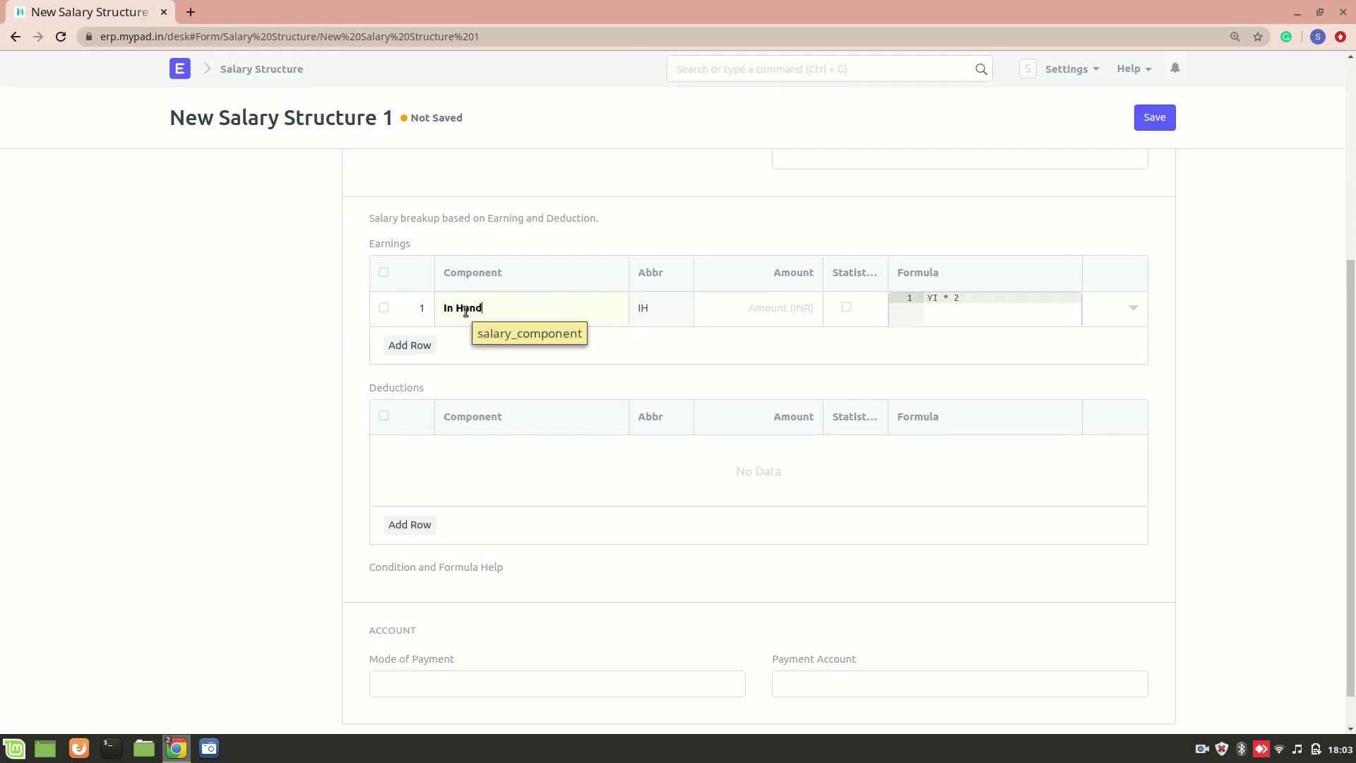
left_click(599, 315)
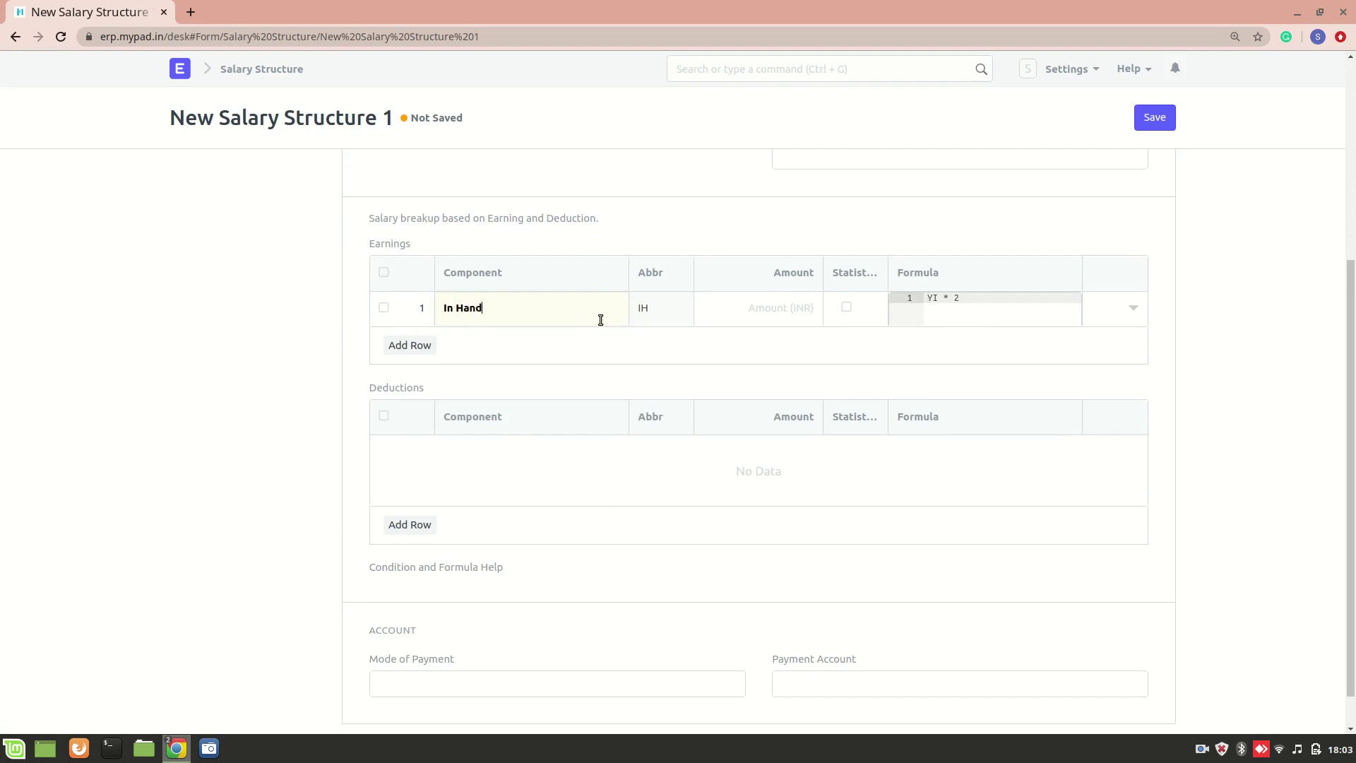
left_click(1134, 312)
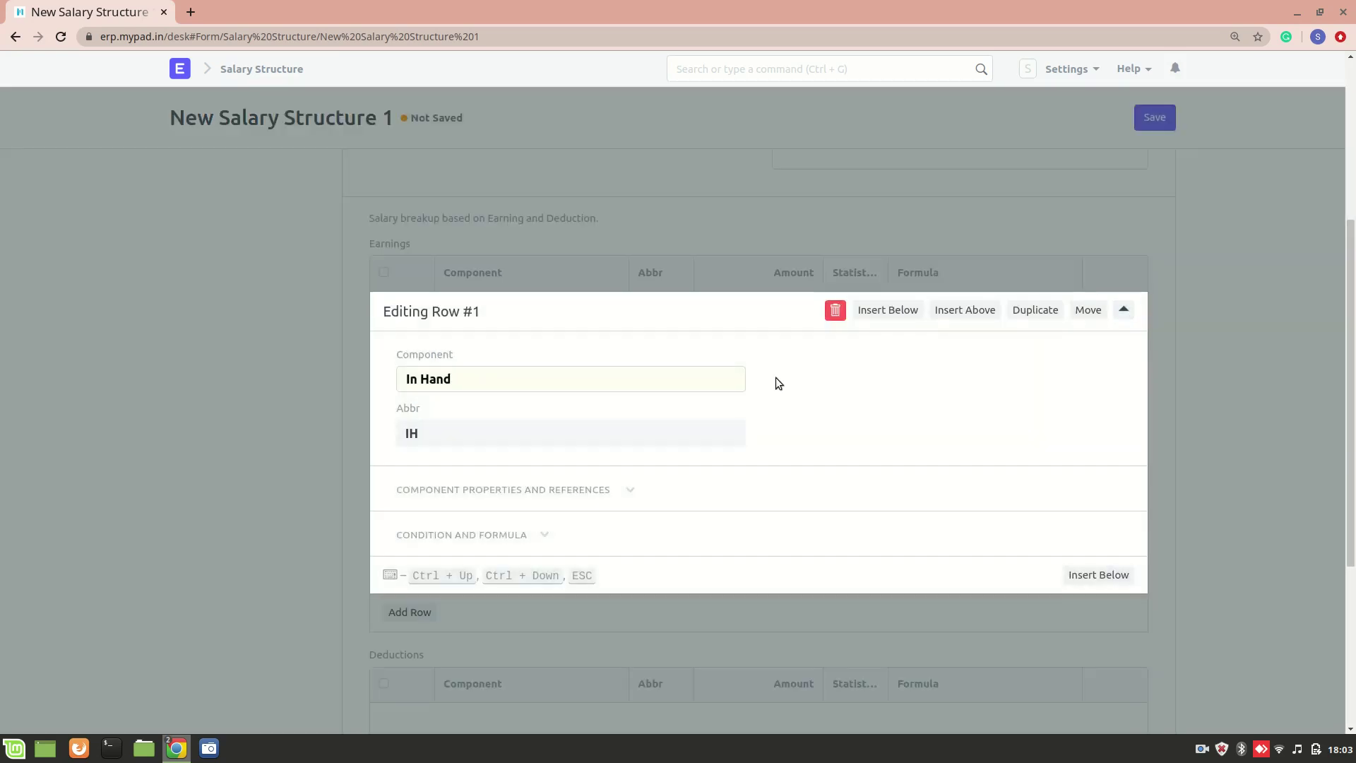
left_click(735, 382)
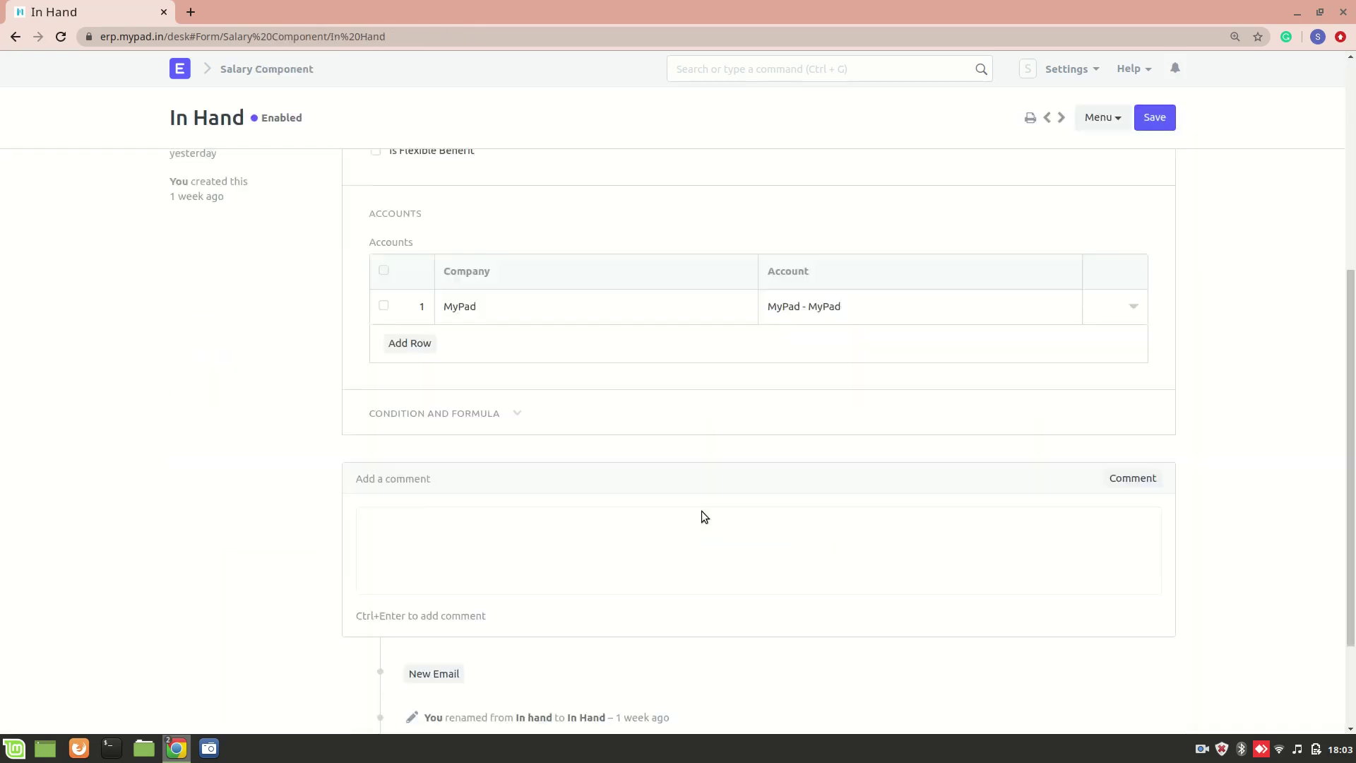
Step: Clear the In Hand component's formula, disable "Amount based on formula", and save the component
scroll(701, 510, "down", 4)
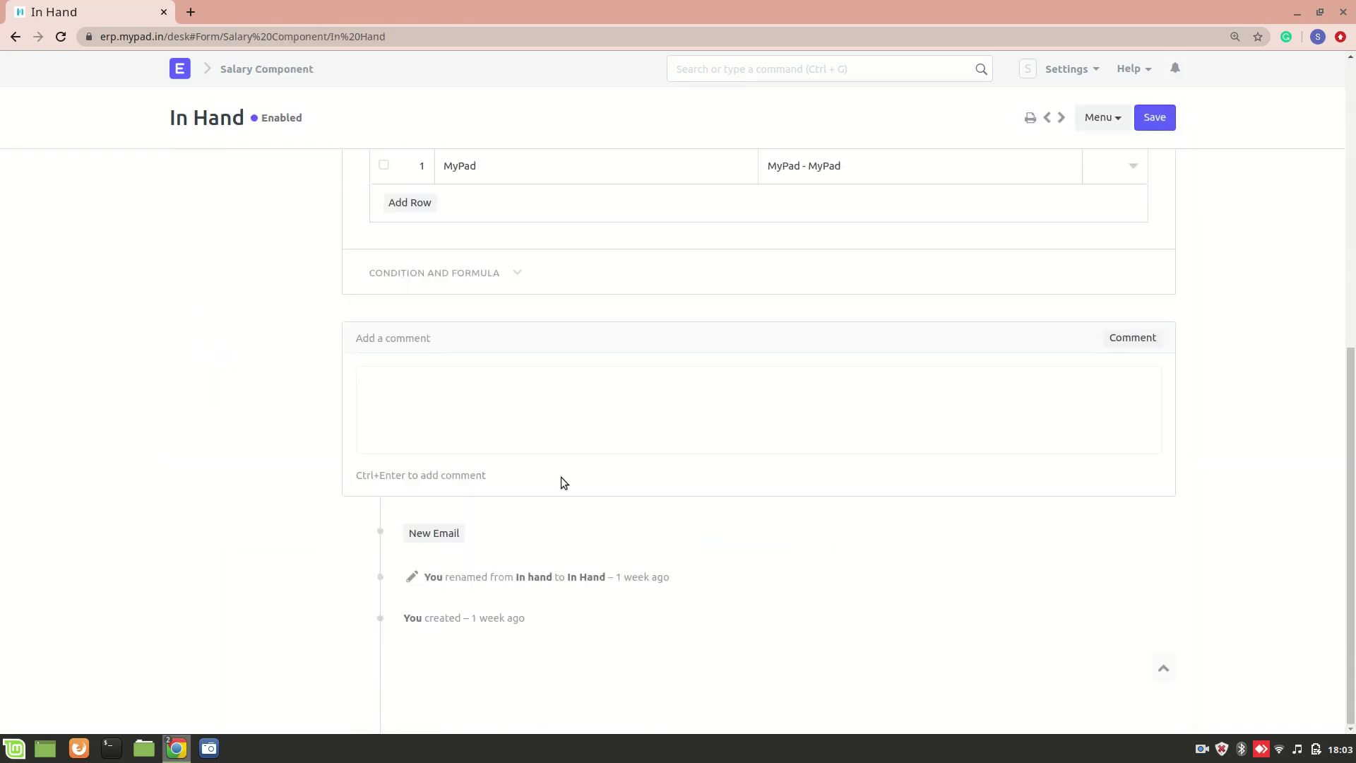
left_click(443, 272)
double_click(440, 671)
left_click(445, 674)
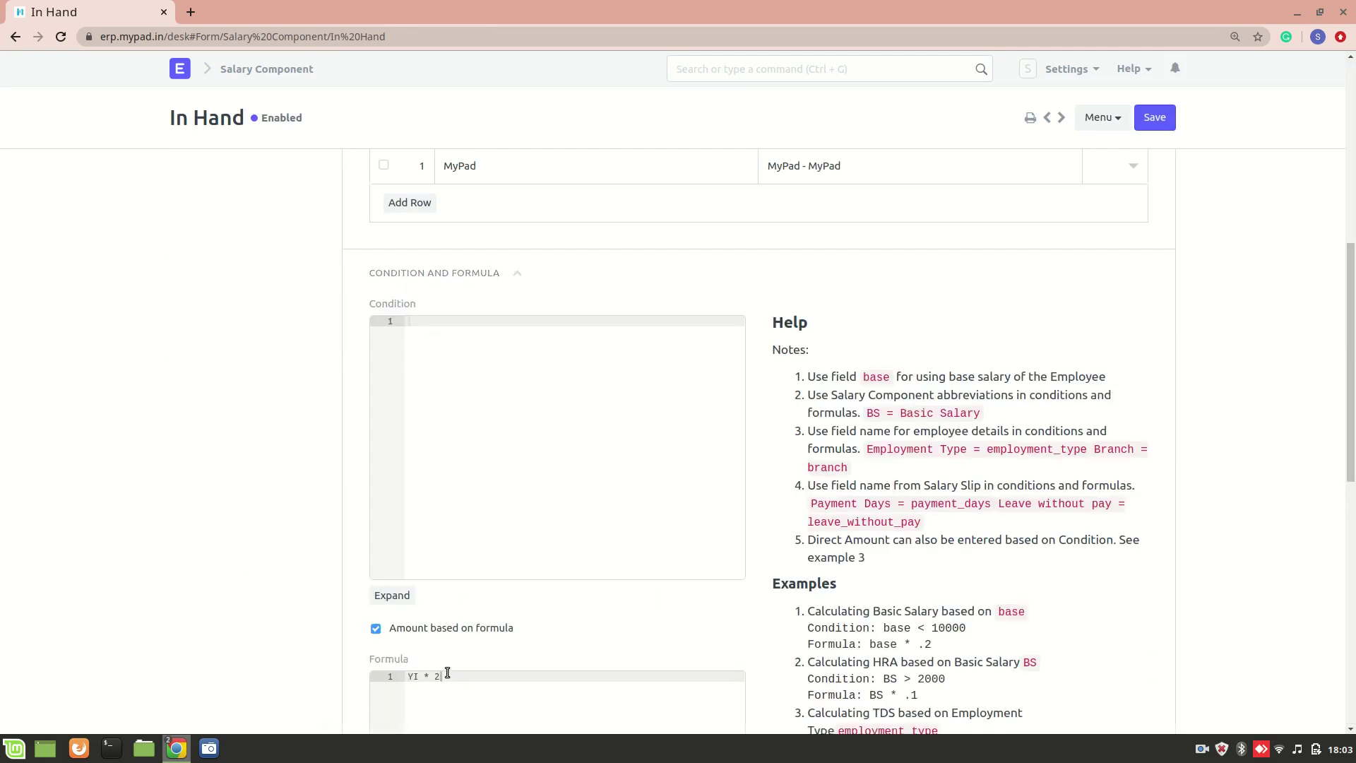
key("BackSpace")
key("BackSpace")
key("BackSpace")
key("BackSpace")
key("BackSpace")
left_click(403, 638)
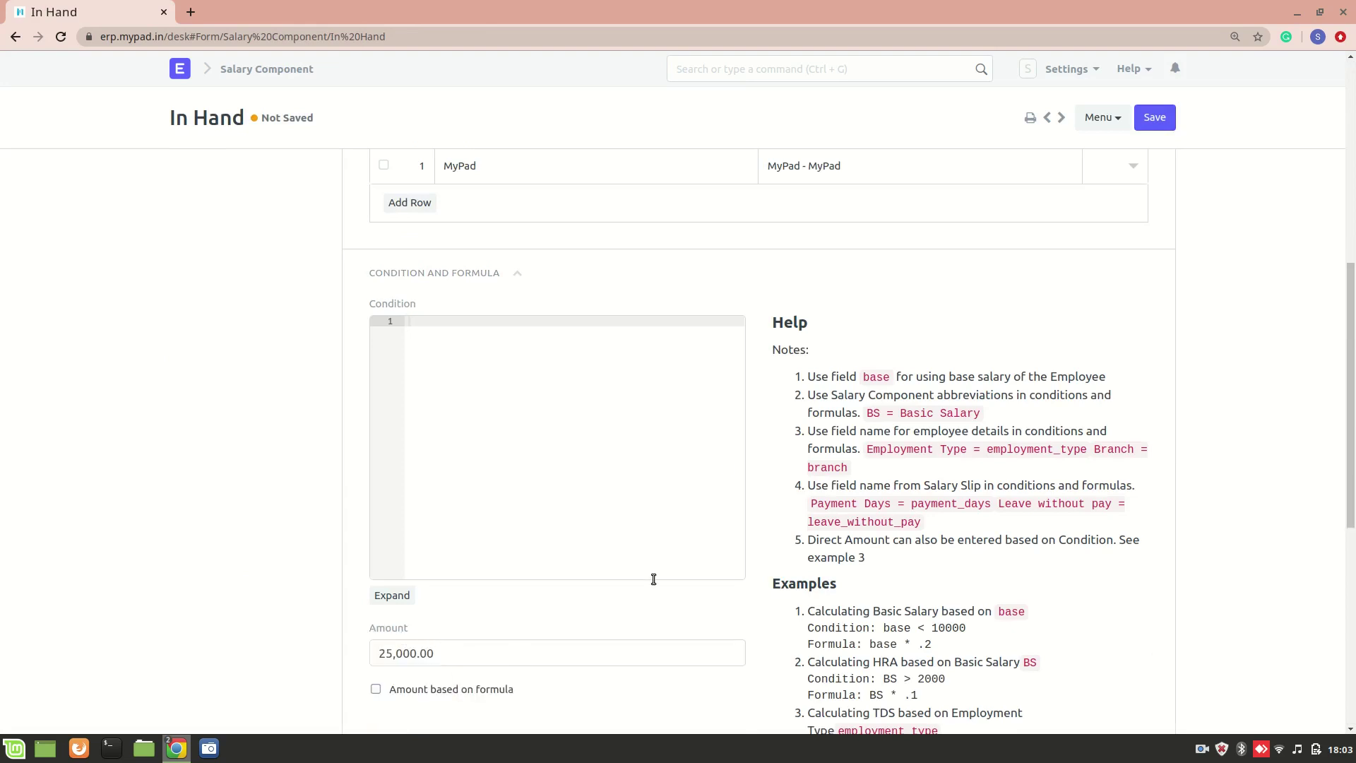
left_click(1154, 117)
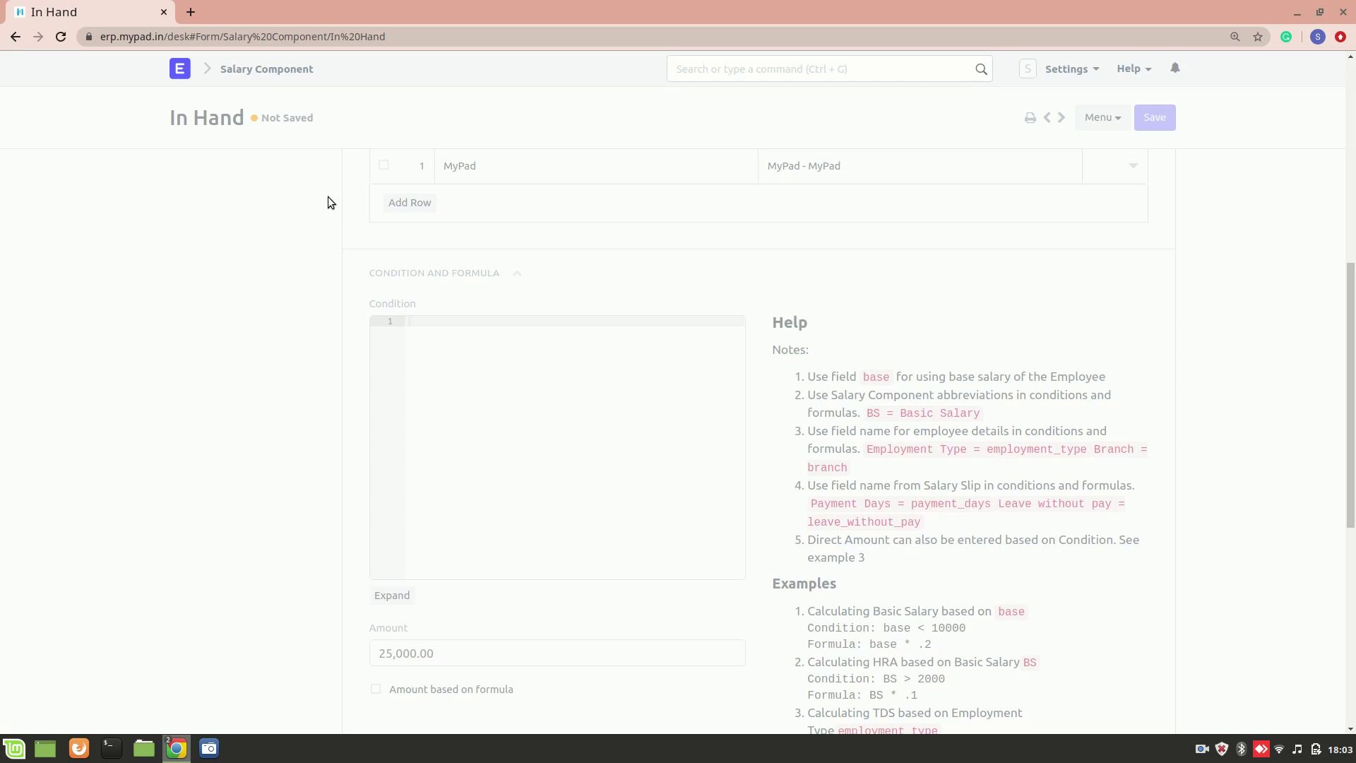
Step: Return to the new salary structure and delete the In Hand row from the Earnings table
left_click(15, 36)
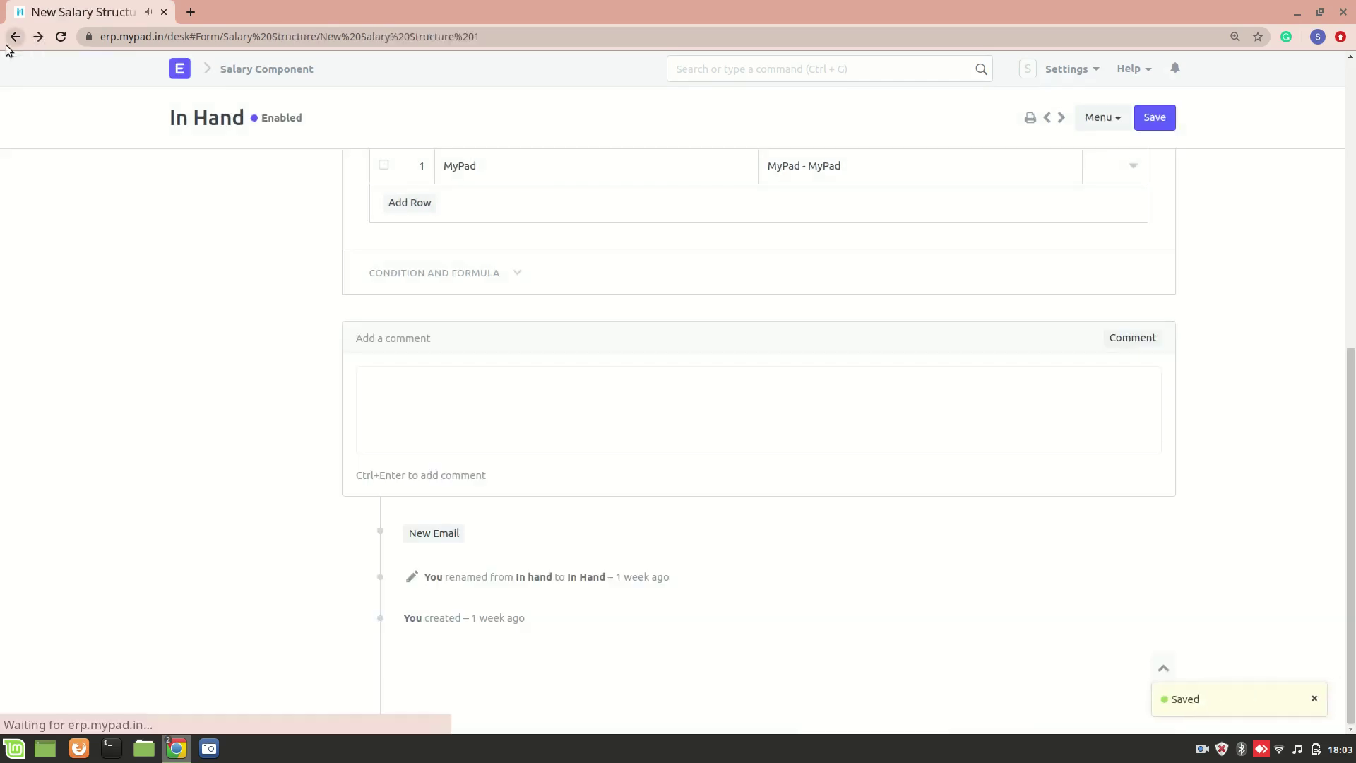
scroll(209, 359, "down", 5)
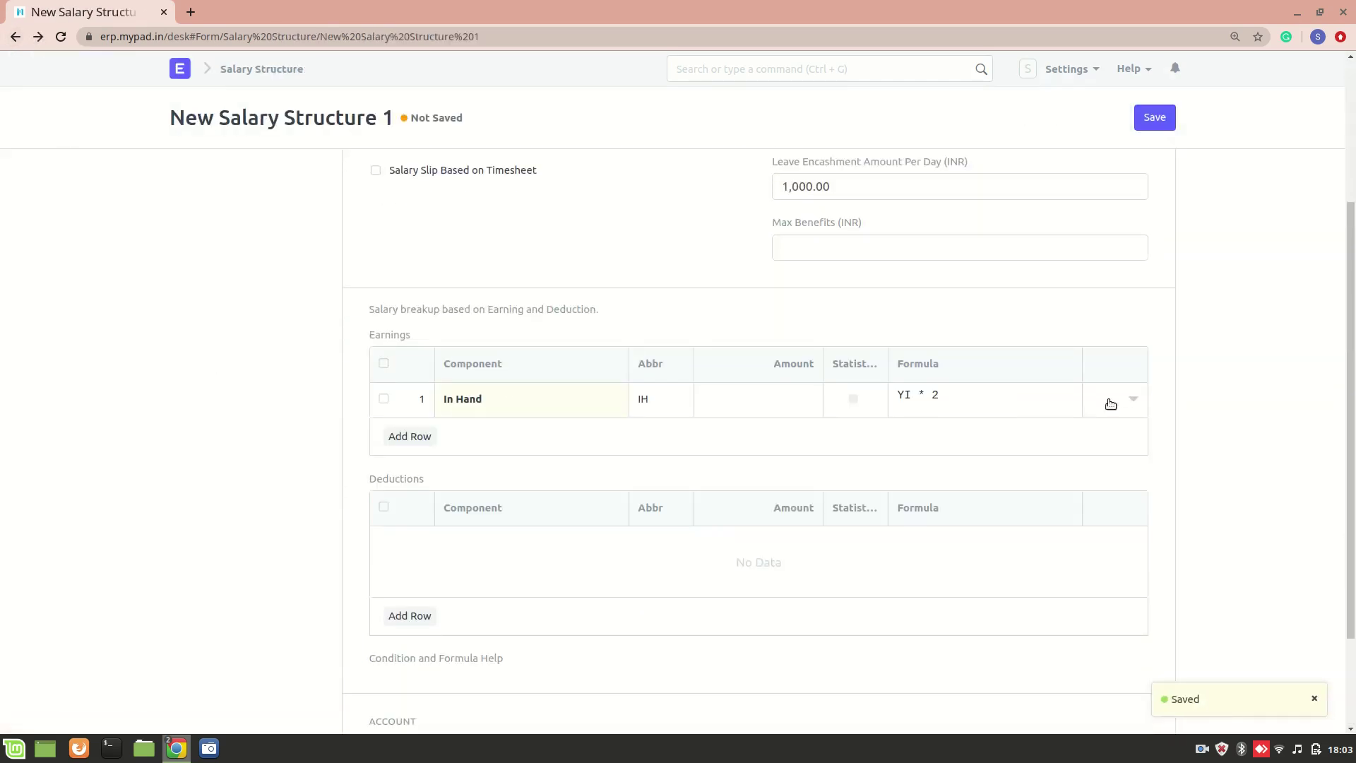
left_click(384, 399)
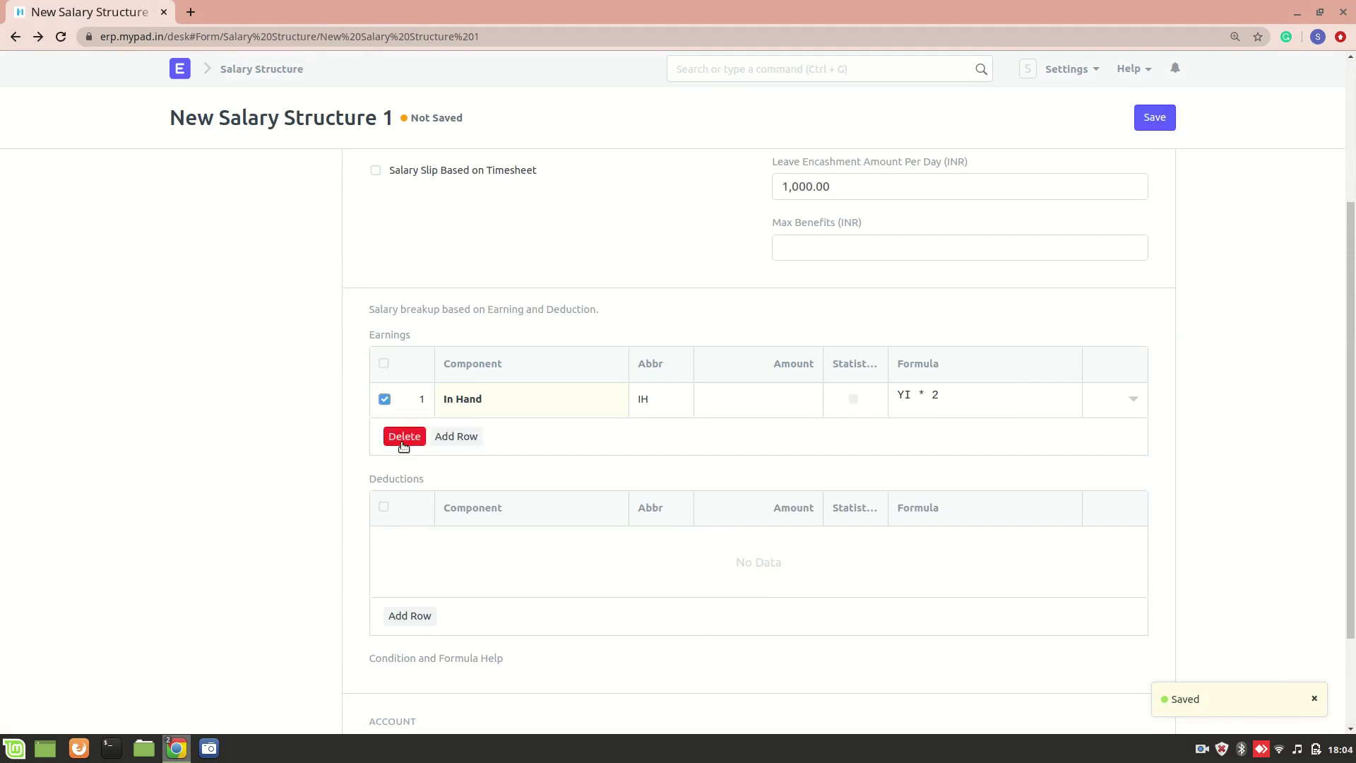
left_click(399, 436)
Step: Add a fresh row to the Earnings table and choose In Hand as its salary component again
left_click(413, 472)
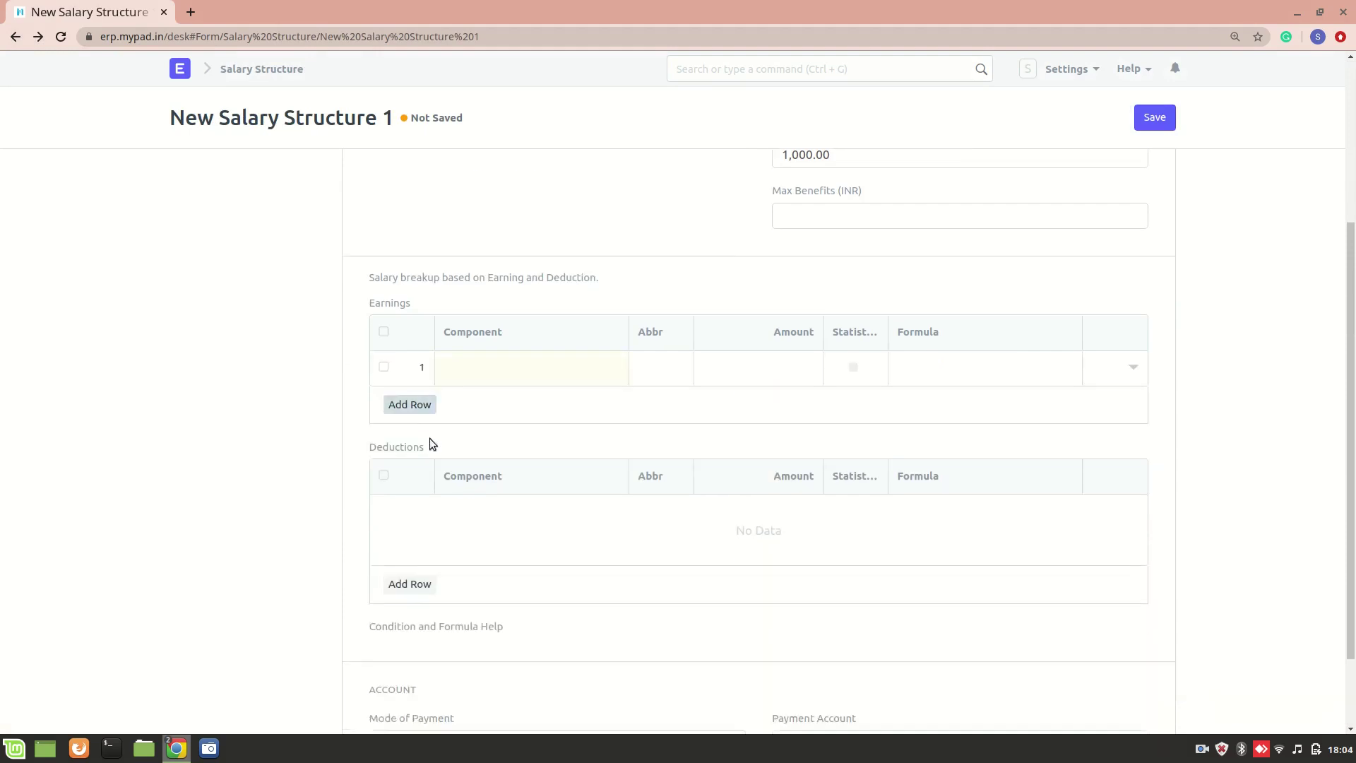
left_click(532, 259)
type("in han")
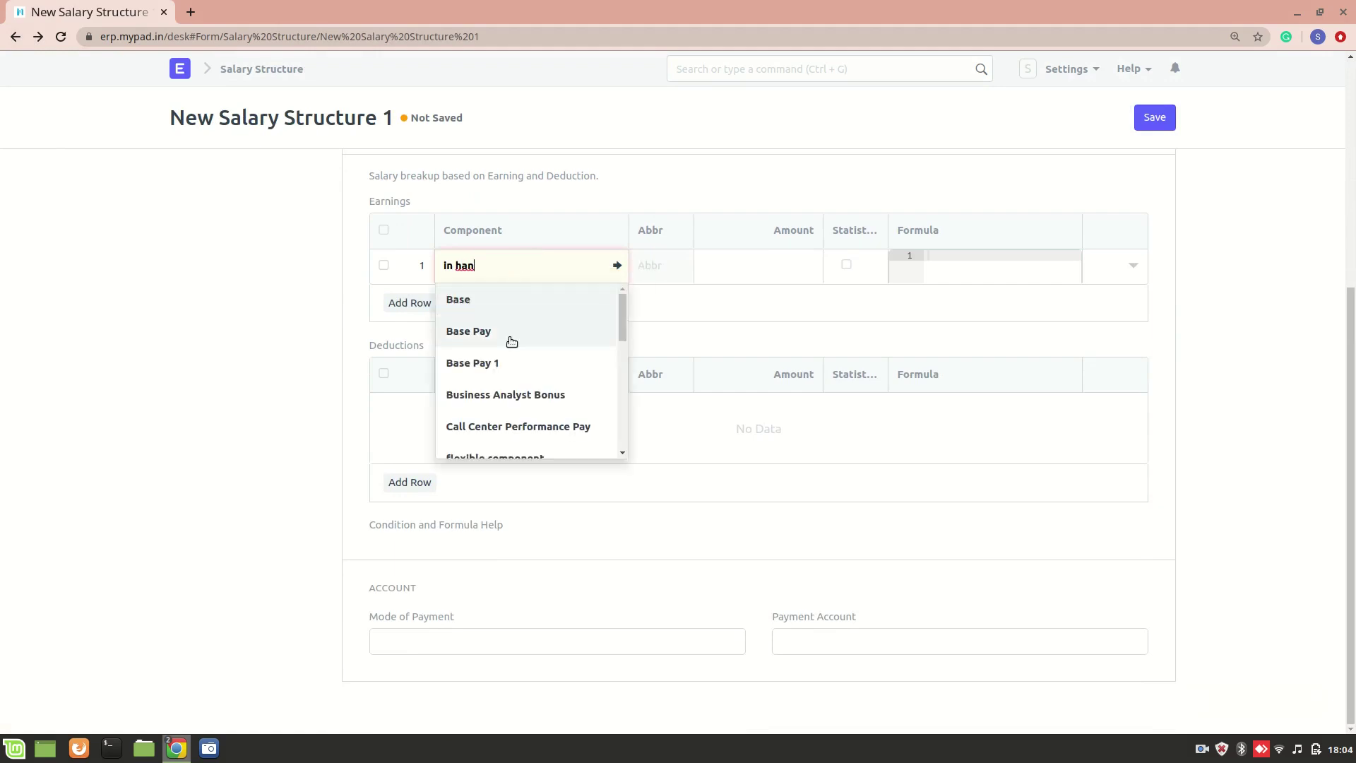
scroll(510, 346, "down", 3)
left_click(504, 373)
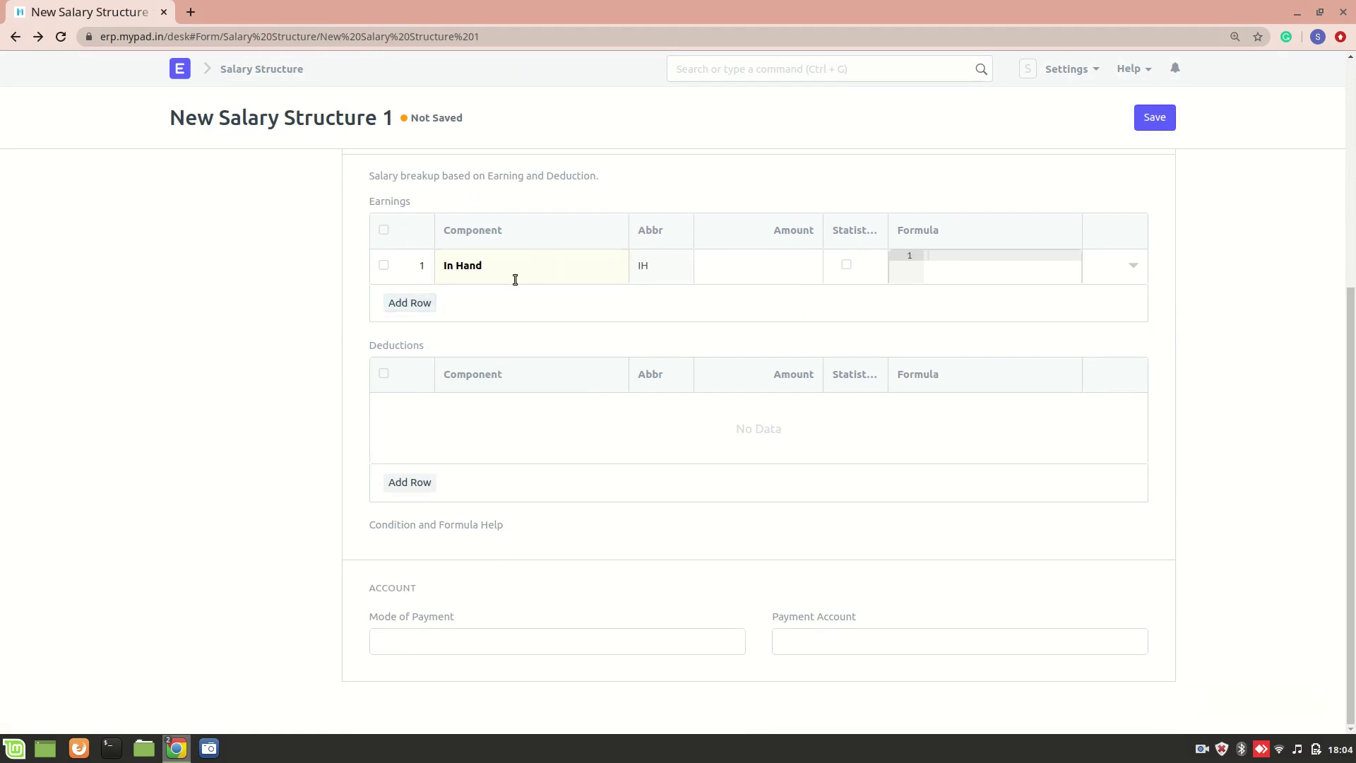
Step: Add a second Earnings row with Home Rent Allowance - INR as the salary component
scroll(723, 307, "up", 3)
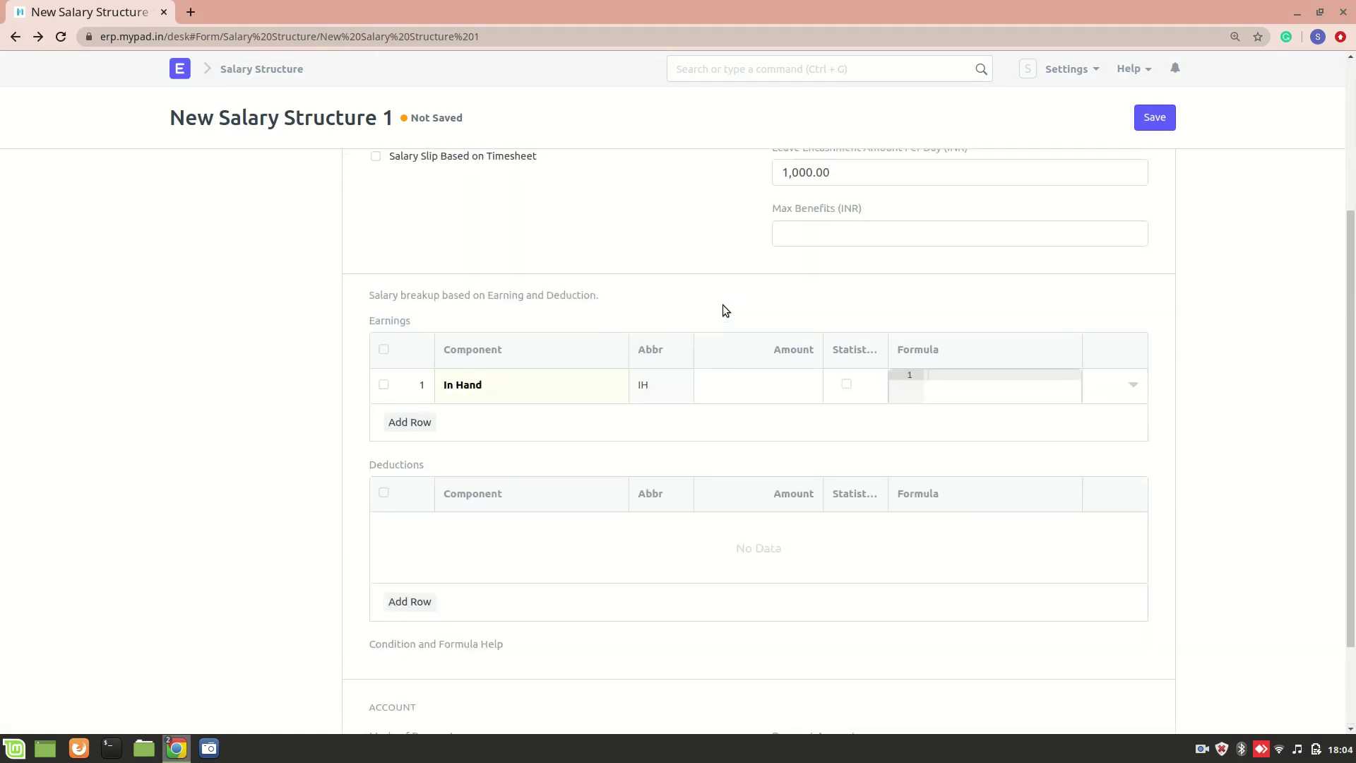
left_click(424, 424)
left_click(473, 425)
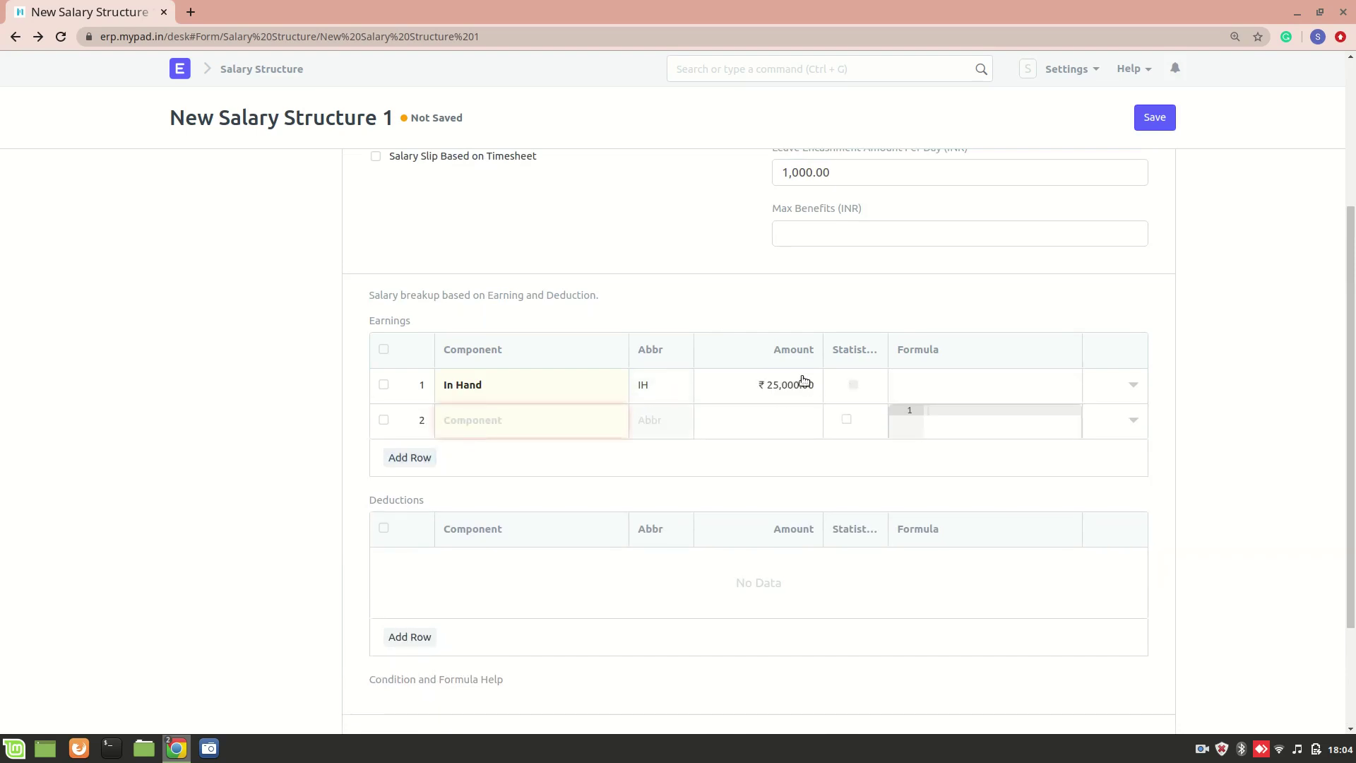
left_click(478, 422)
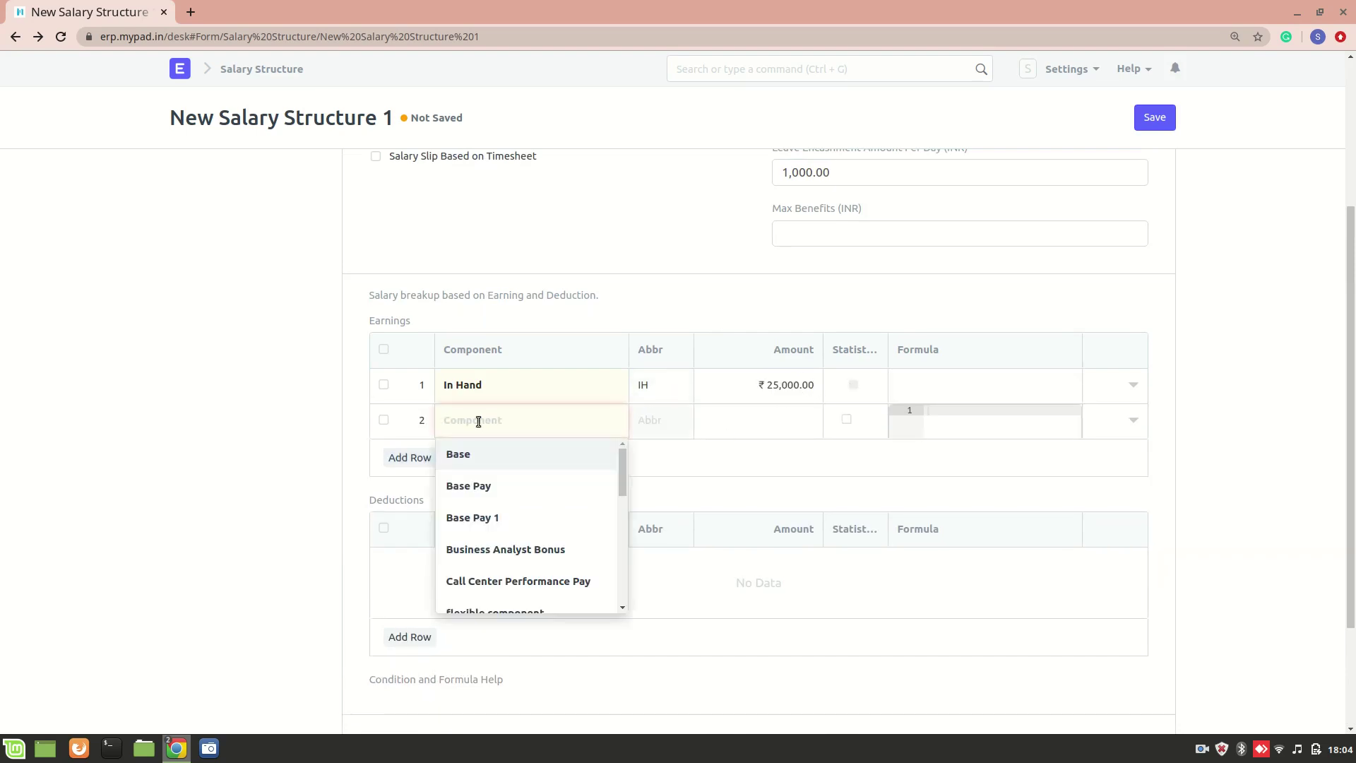
type("home")
scroll(494, 487, "down", 5)
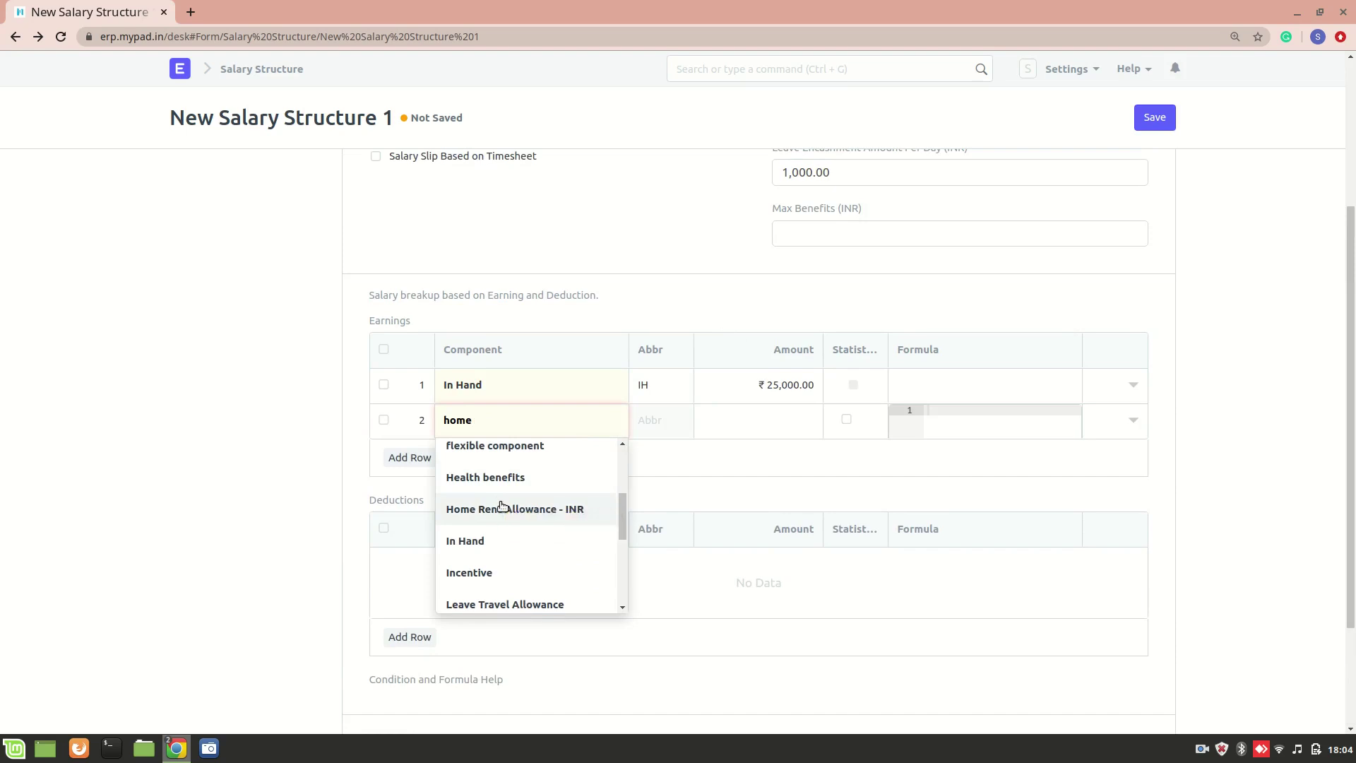
left_click(497, 508)
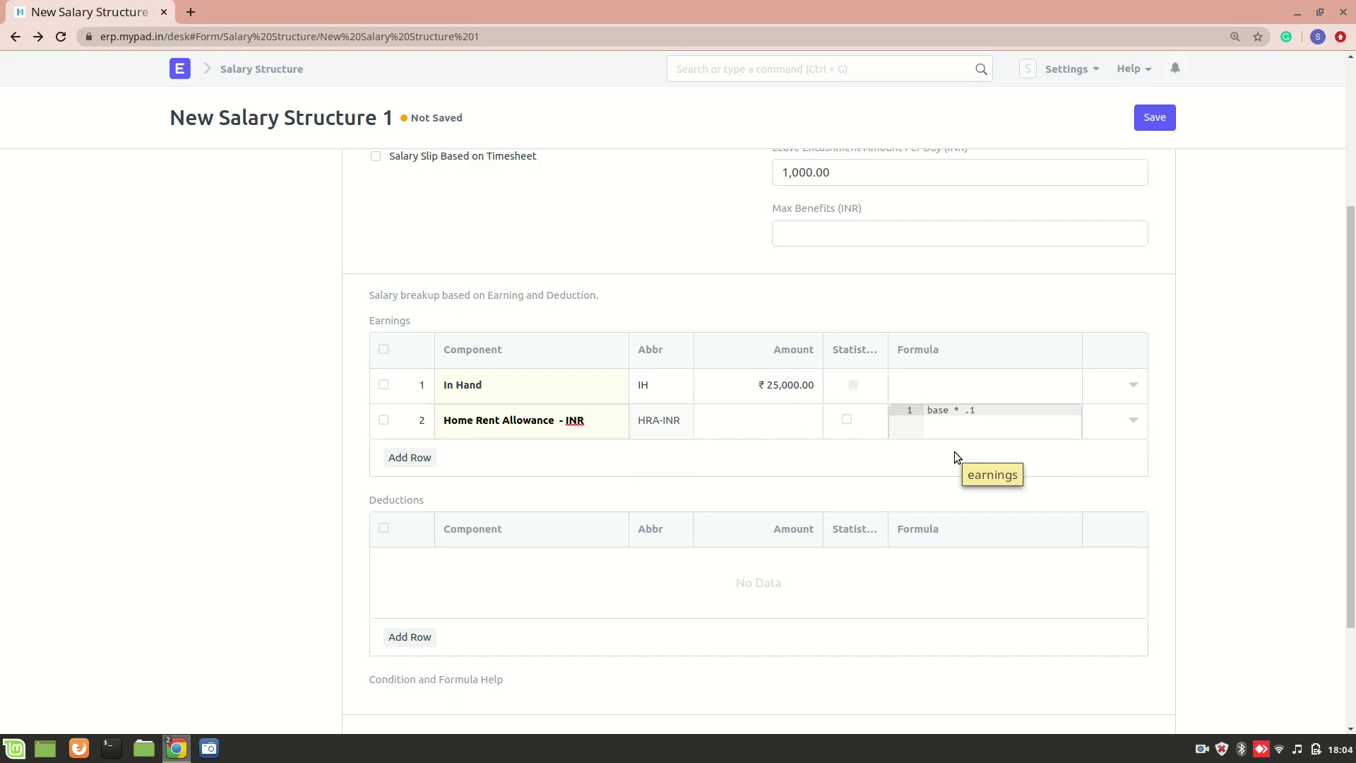
Step: Add a row to the Deductions table with Provident Fund as the salary component
left_click(400, 639)
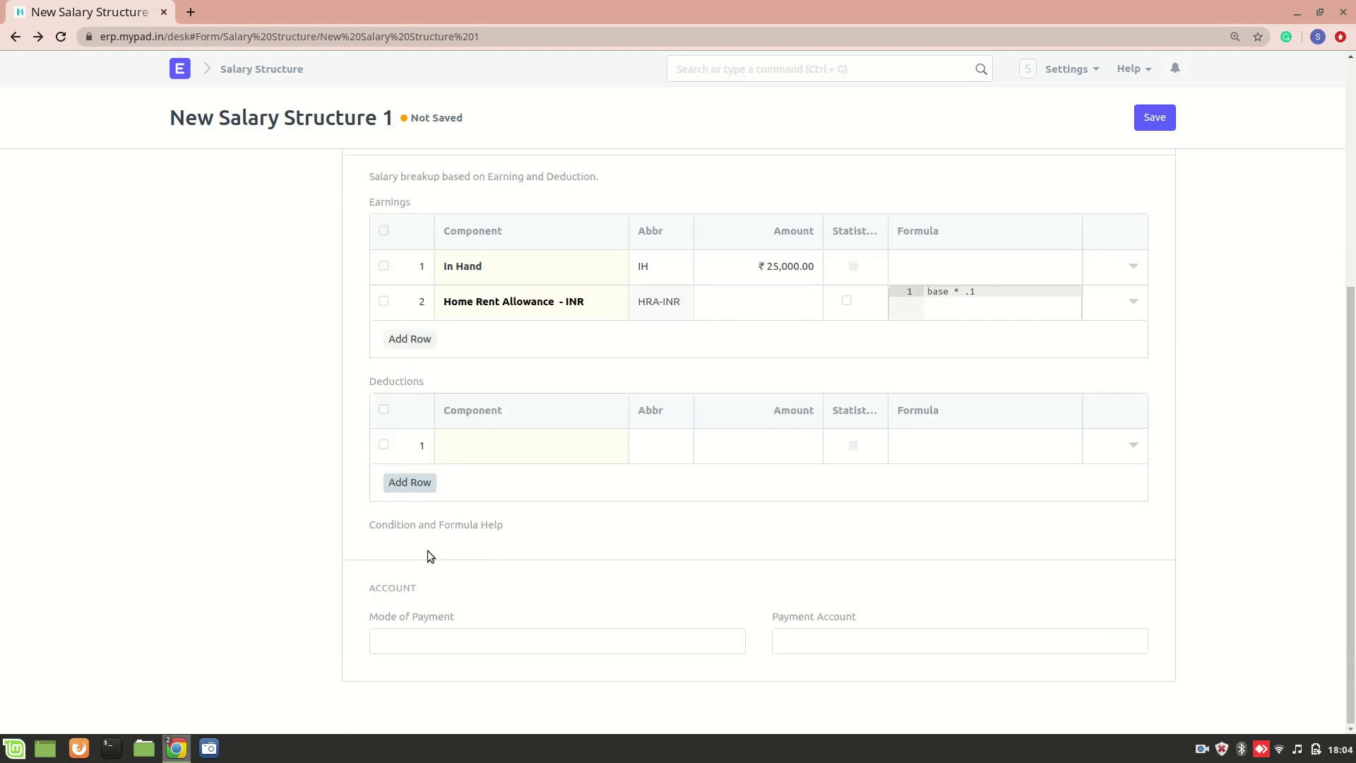
left_click(479, 454)
type("pr")
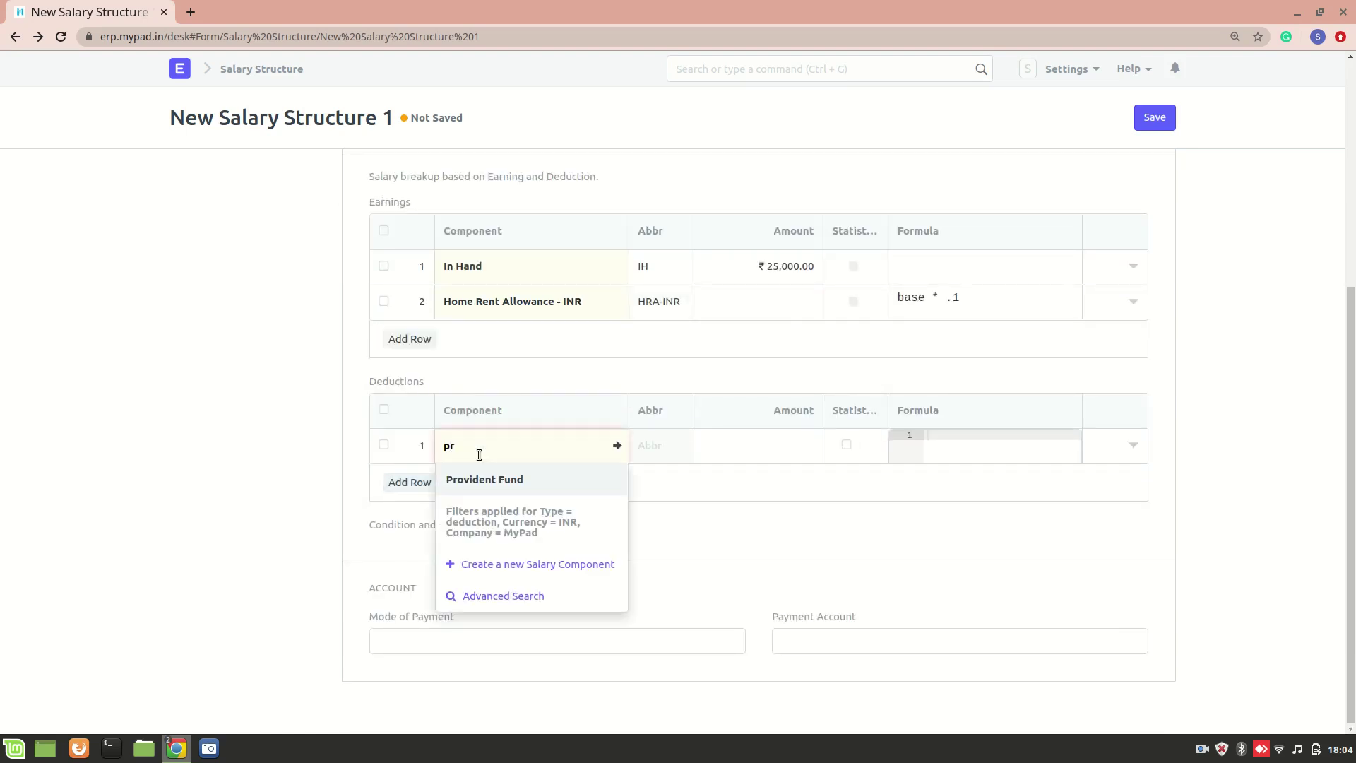
left_click(528, 488)
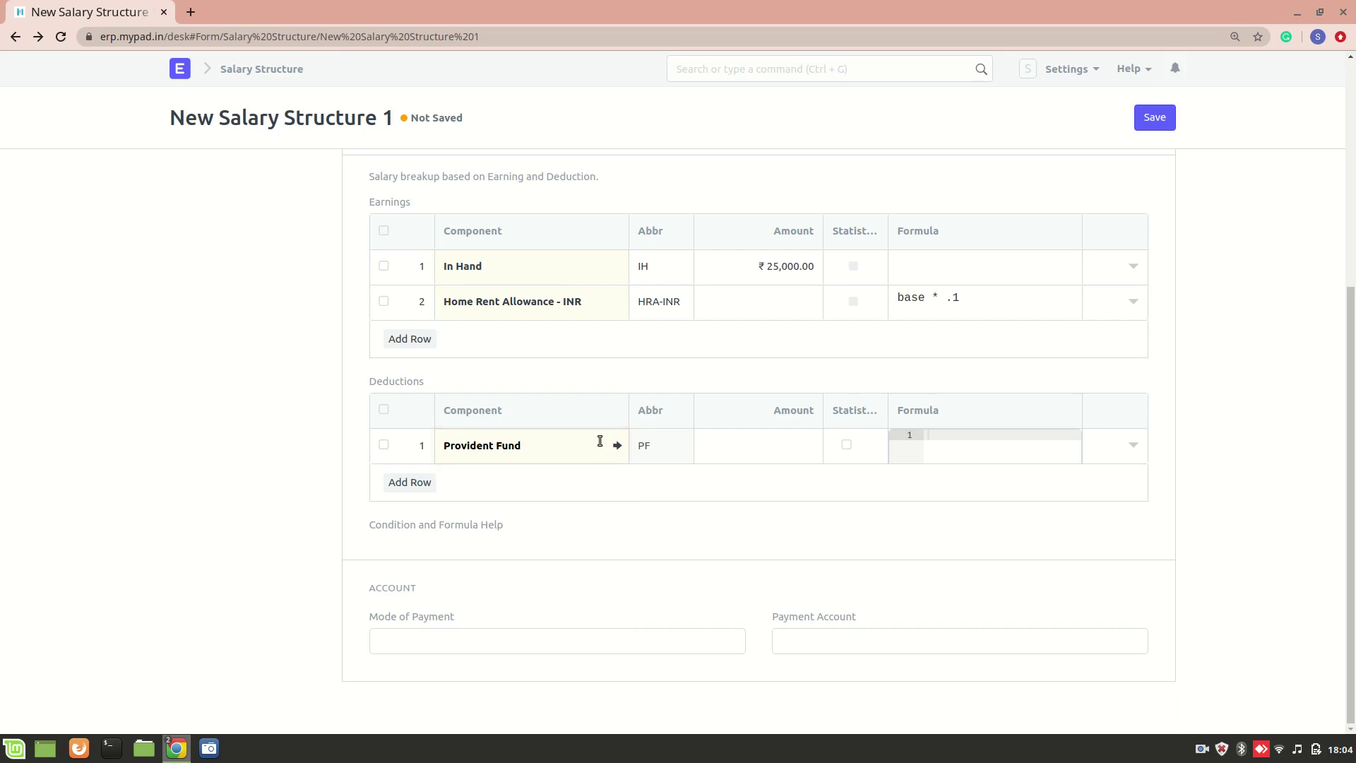
left_click(561, 539)
left_click(398, 483)
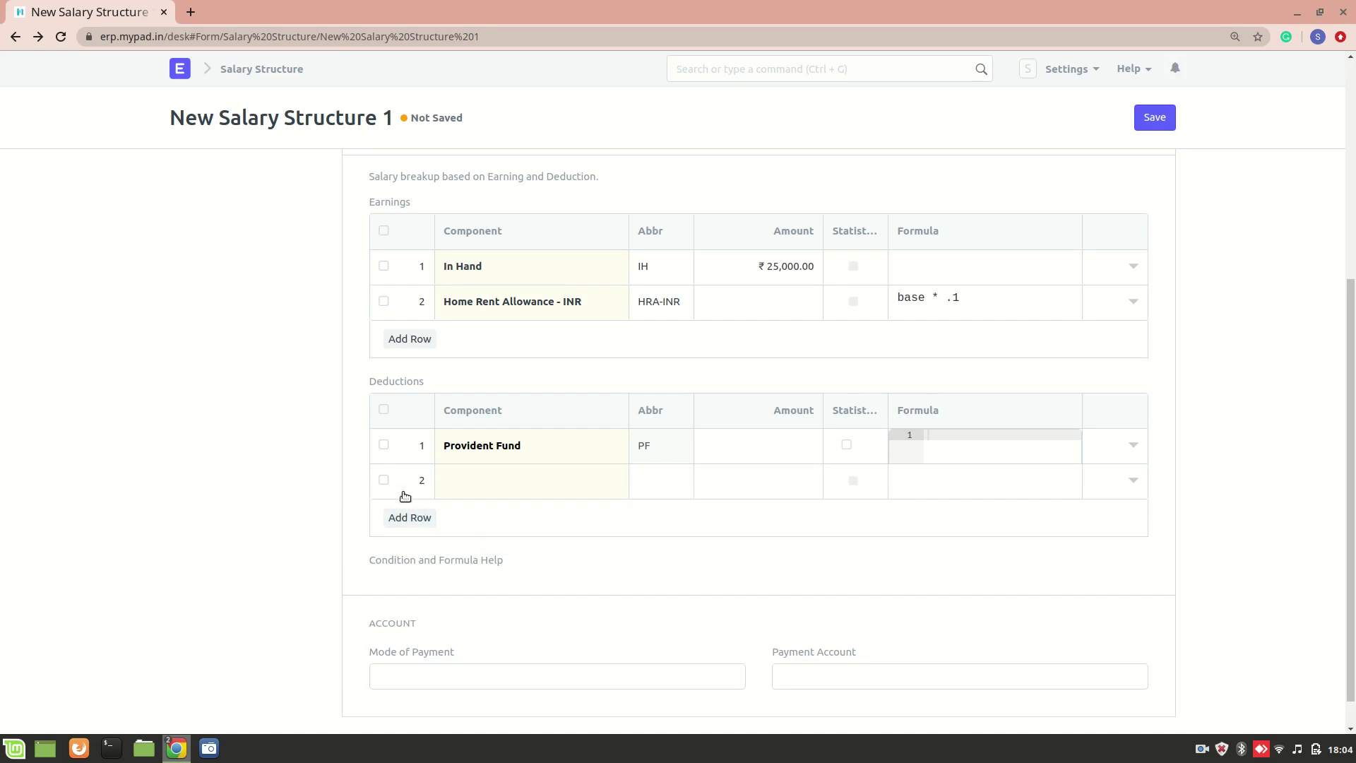
left_click(377, 480)
left_click(275, 519)
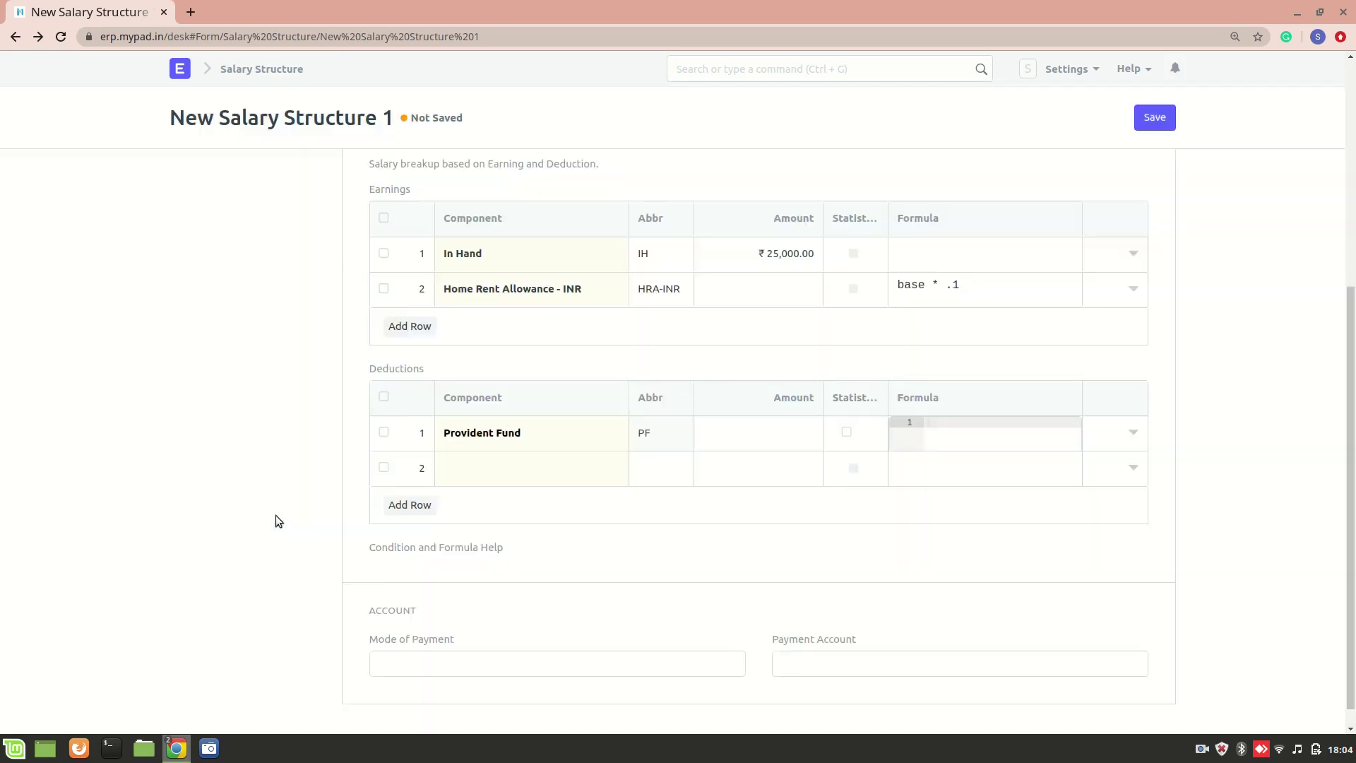
left_click(384, 445)
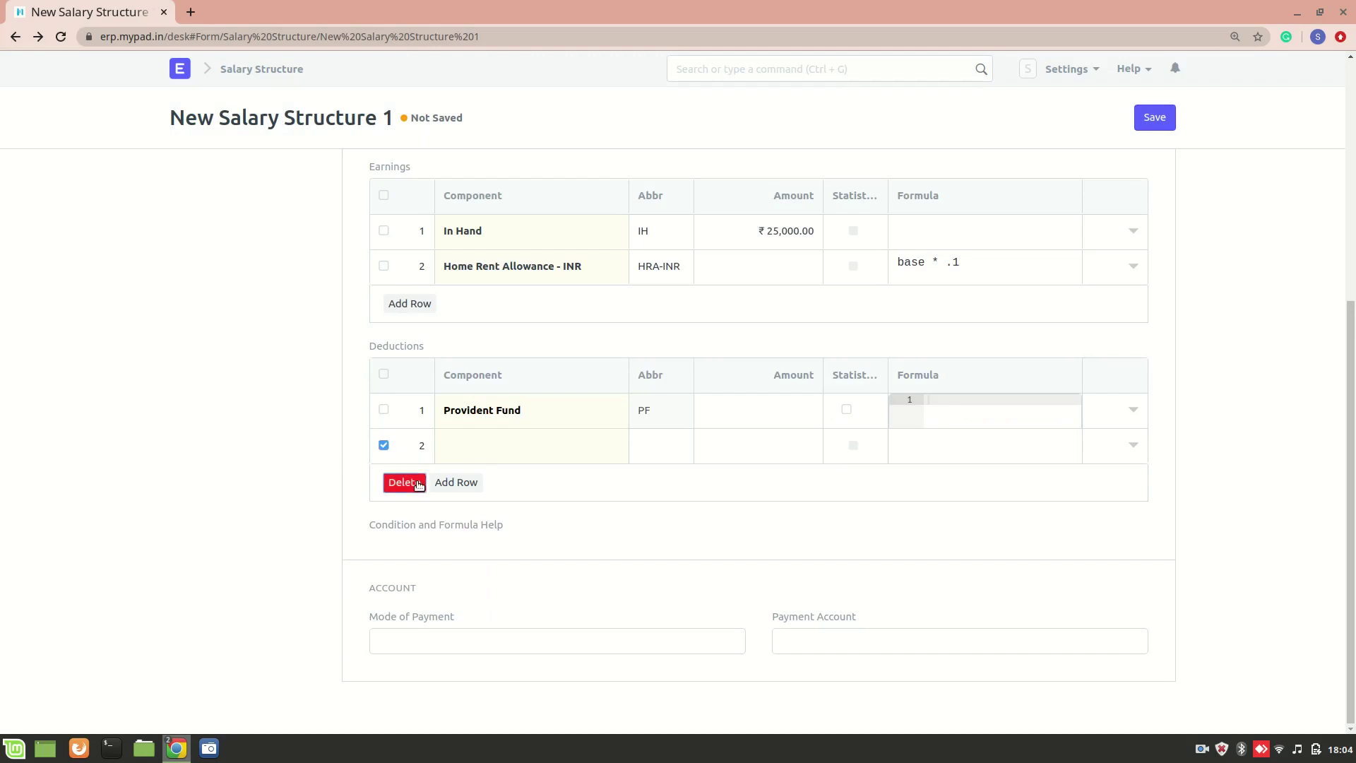
left_click(395, 481)
Step: Set the salary structure's mode of payment to Cash and its payment account to Cash - MyPad
scroll(288, 500, "up", 2)
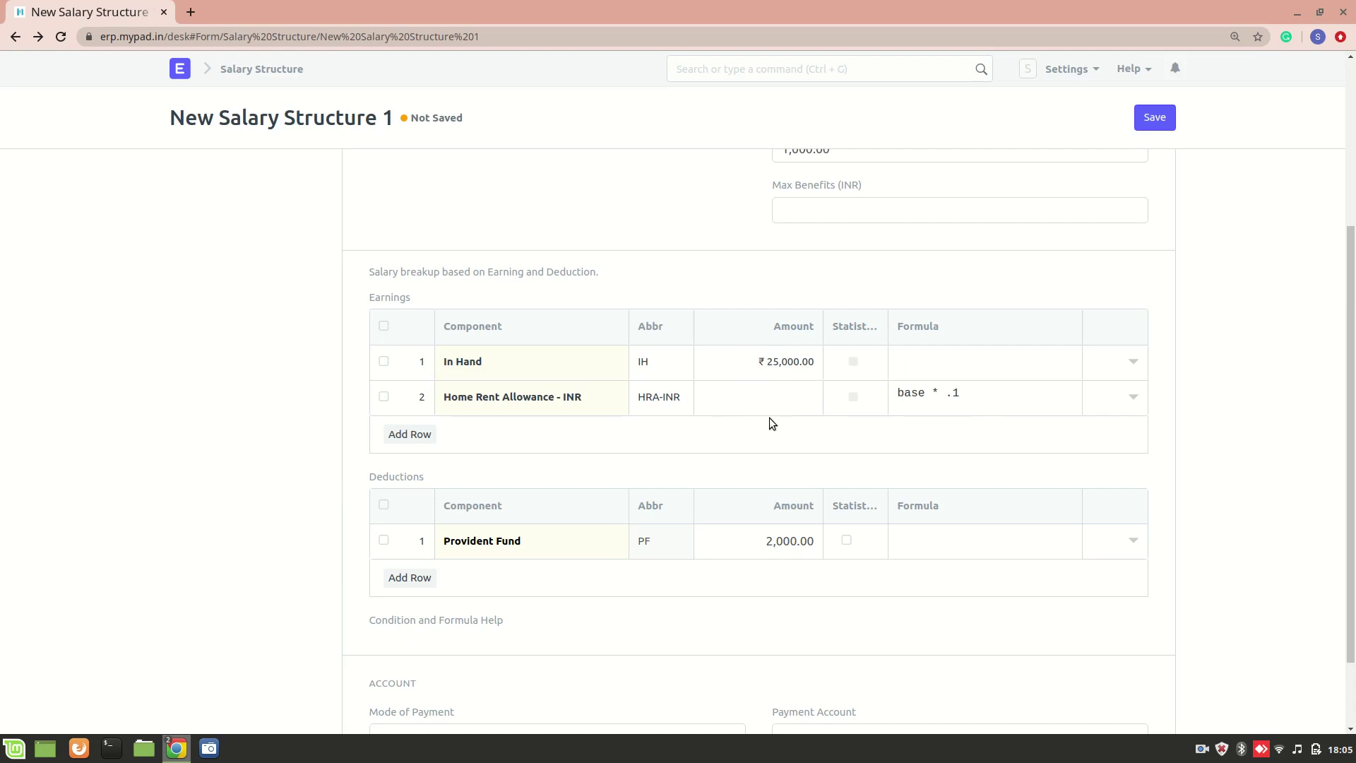
scroll(735, 406, "down", 2)
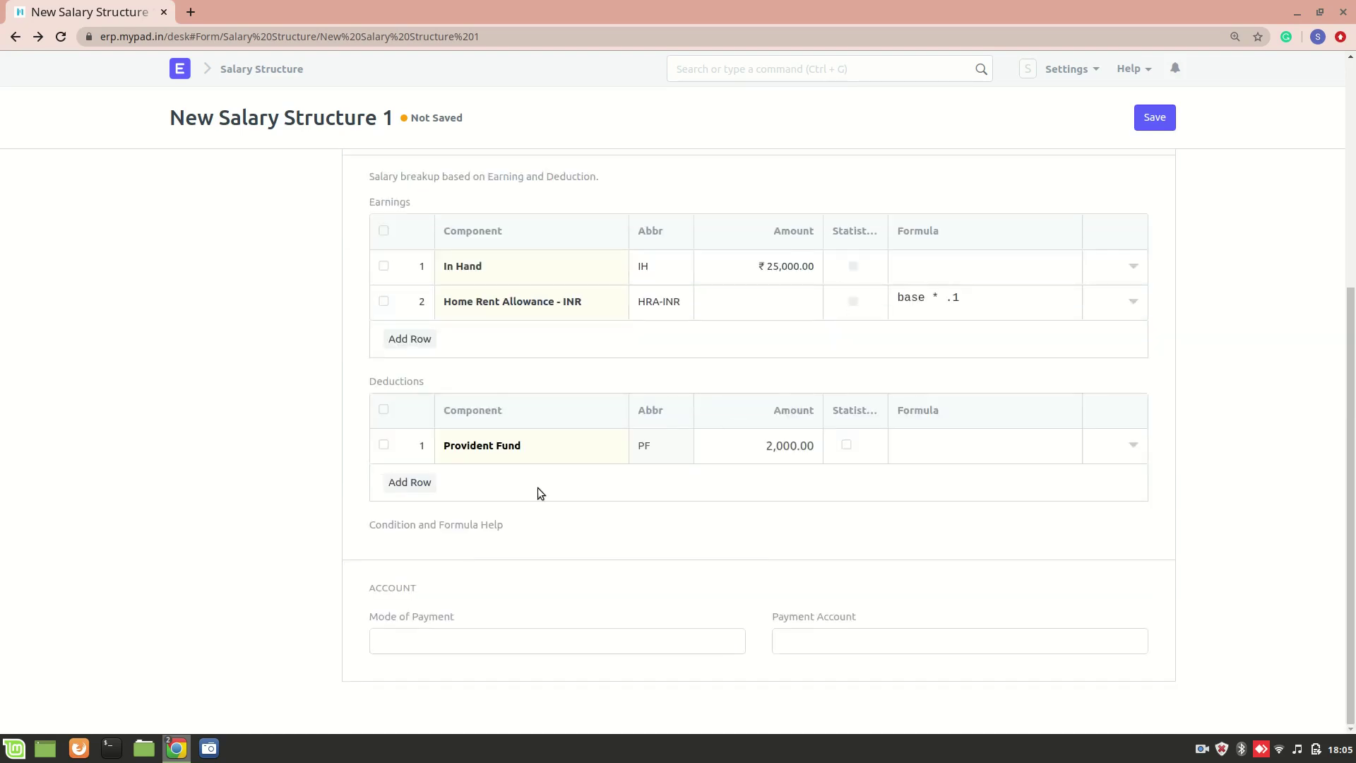
left_click(442, 631)
scroll(484, 573, "down", 2)
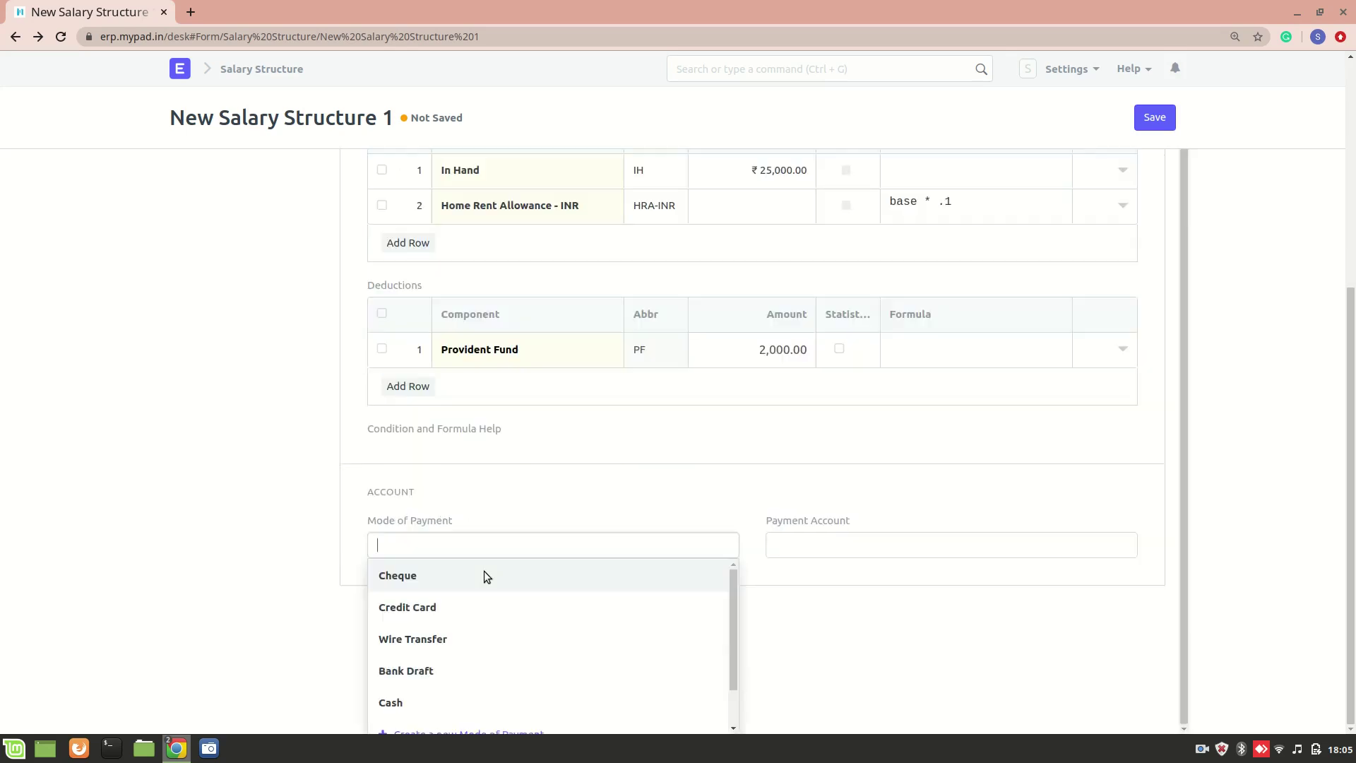
scroll(445, 689, "down", 1)
left_click(424, 686)
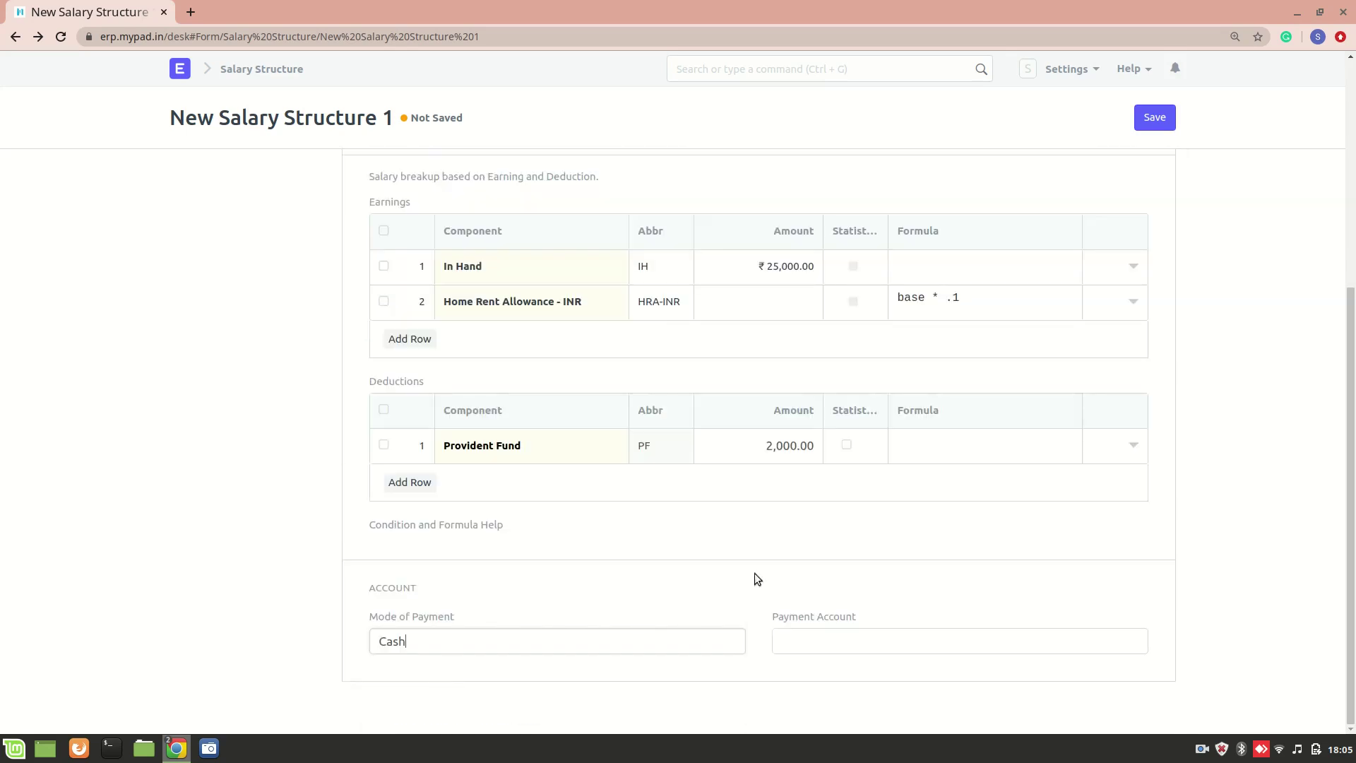
left_click(789, 643)
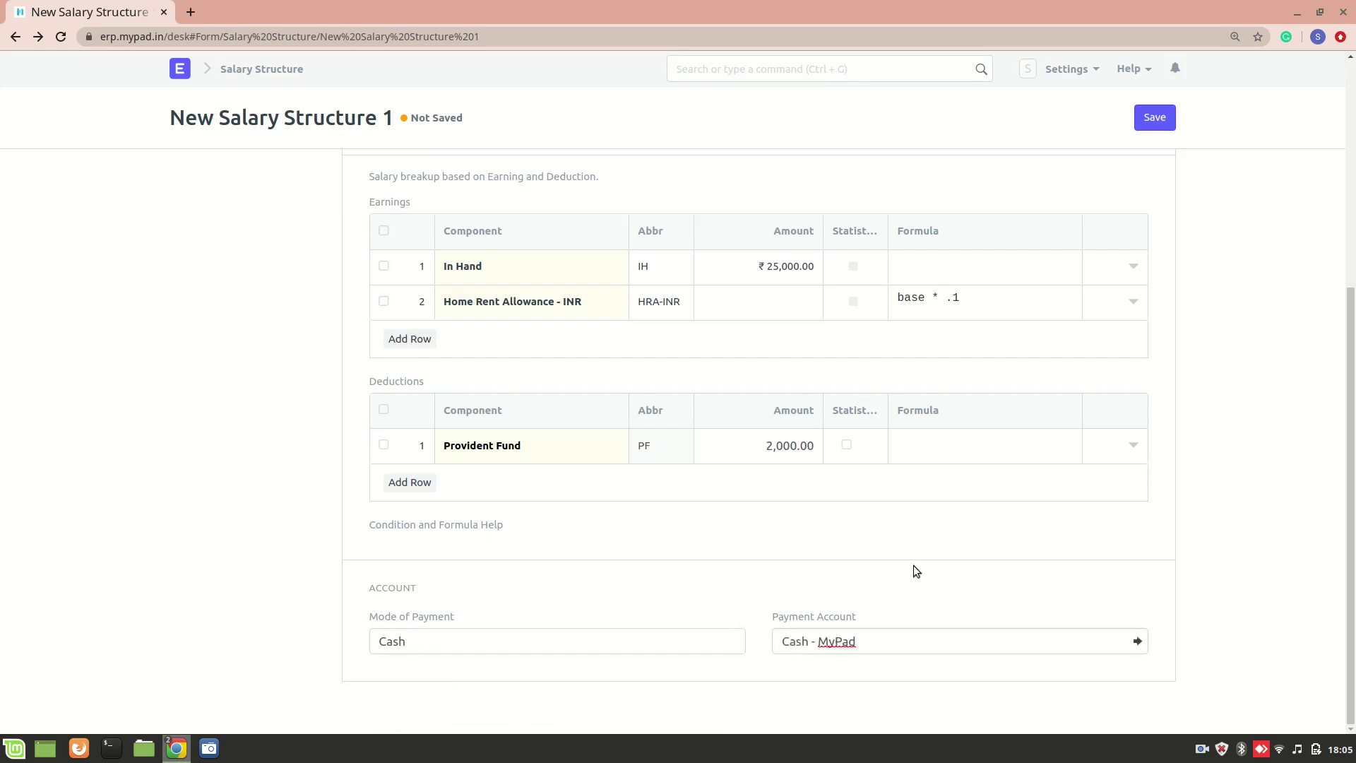
Step: Try Cheque instead of Cash as the salary structure's mode of payment
scroll(913, 565, "up", 5)
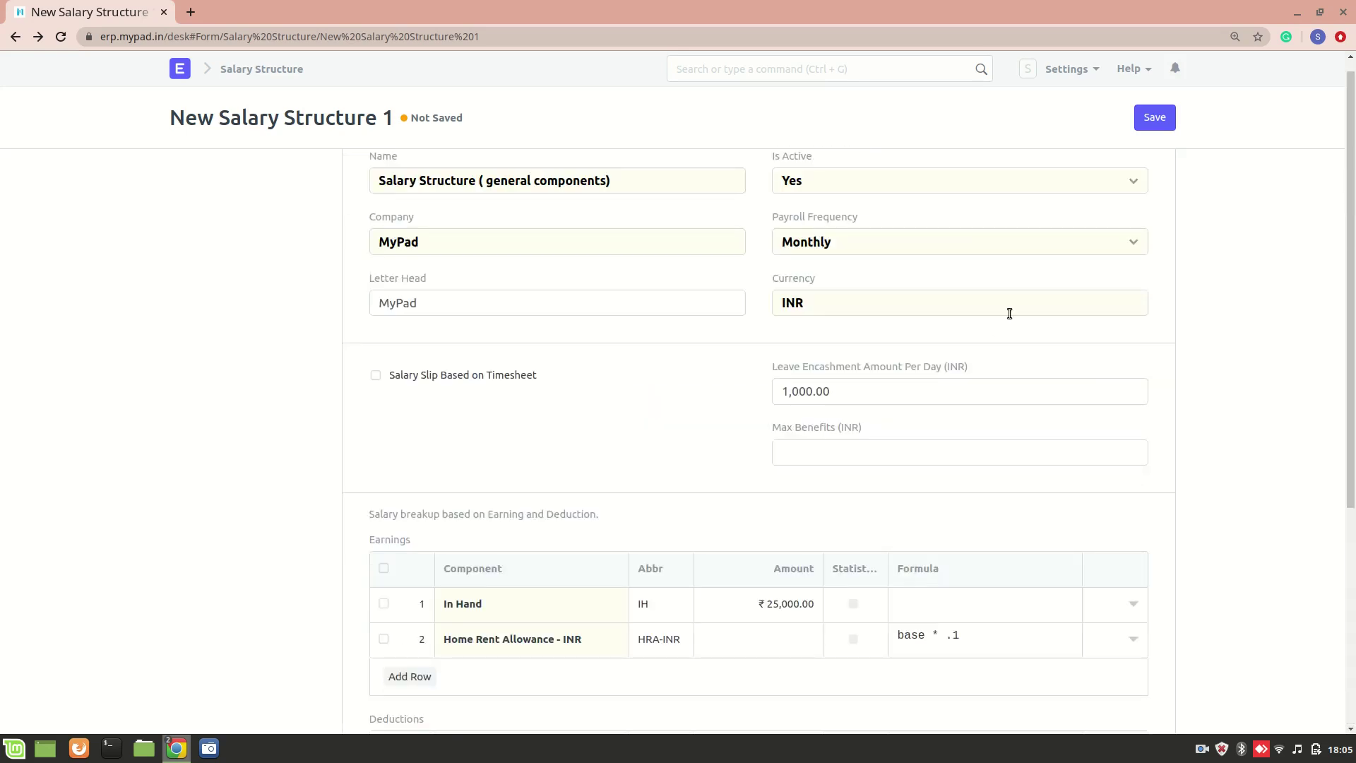
scroll(1024, 265, "down", 5)
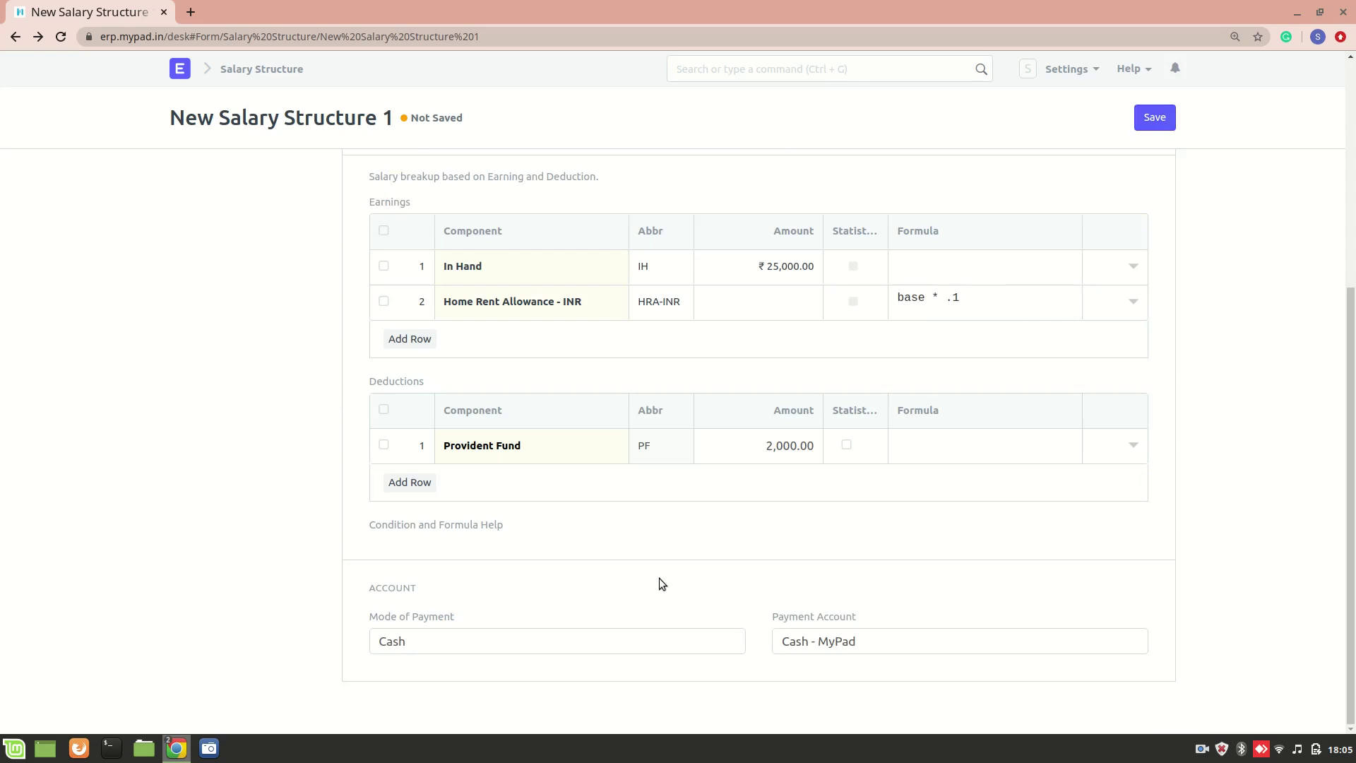
left_click(666, 639)
key("BackSpace")
key("BackSpace")
key("BackSpace")
key("BackSpace")
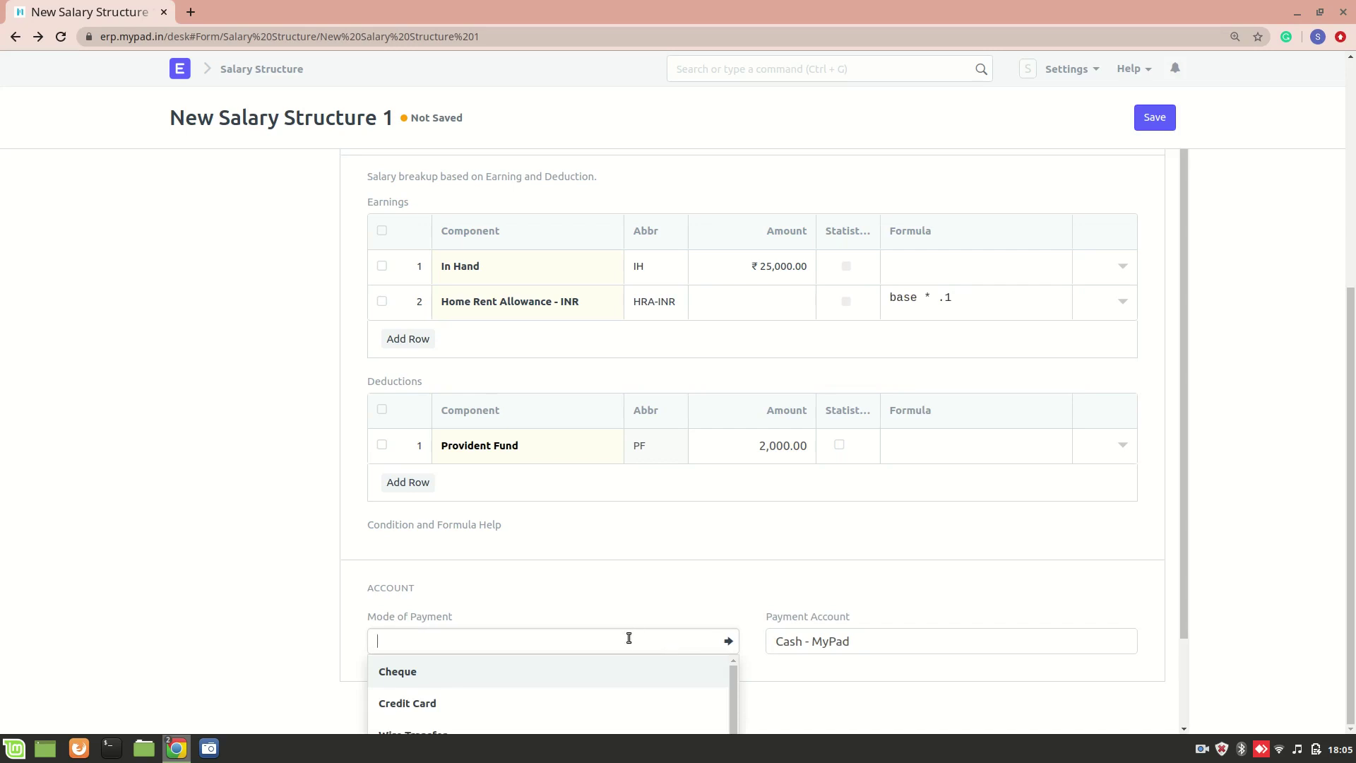
left_click(629, 672)
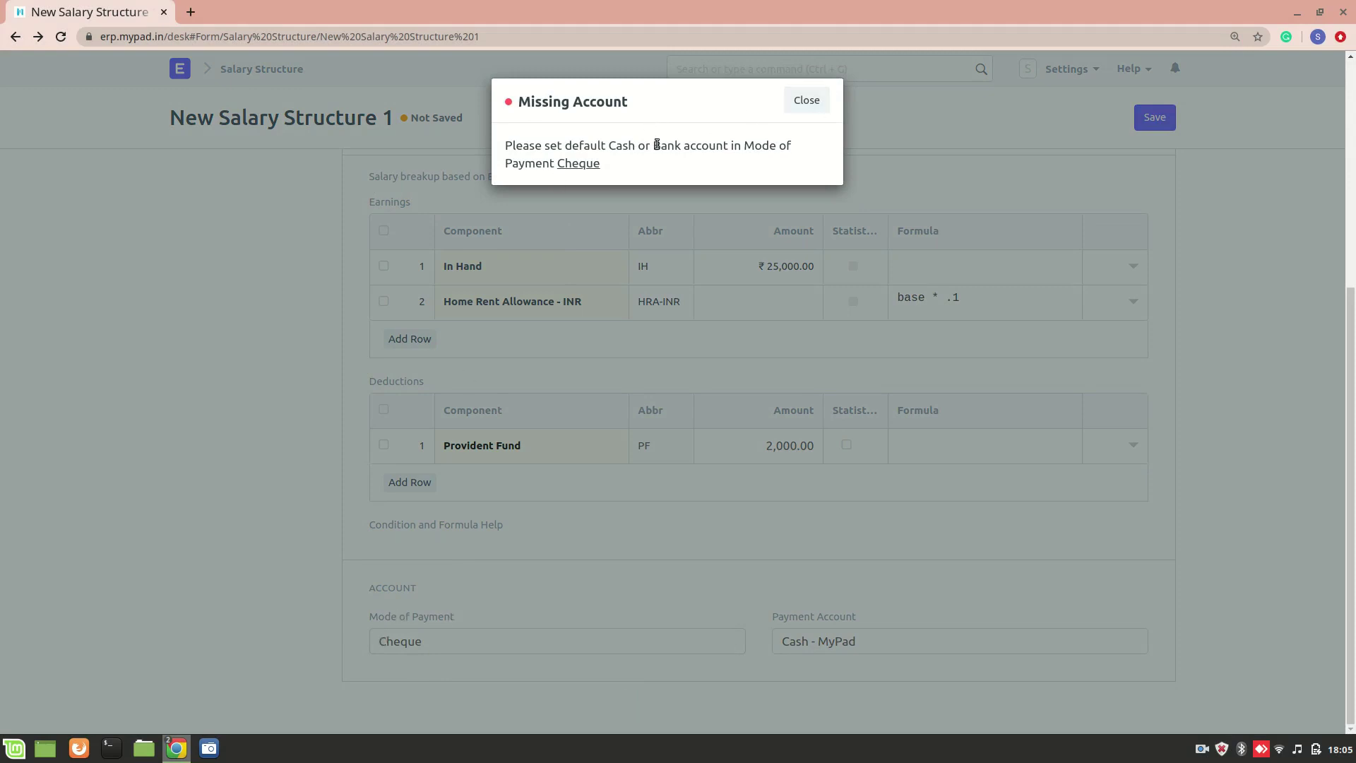
left_click(798, 107)
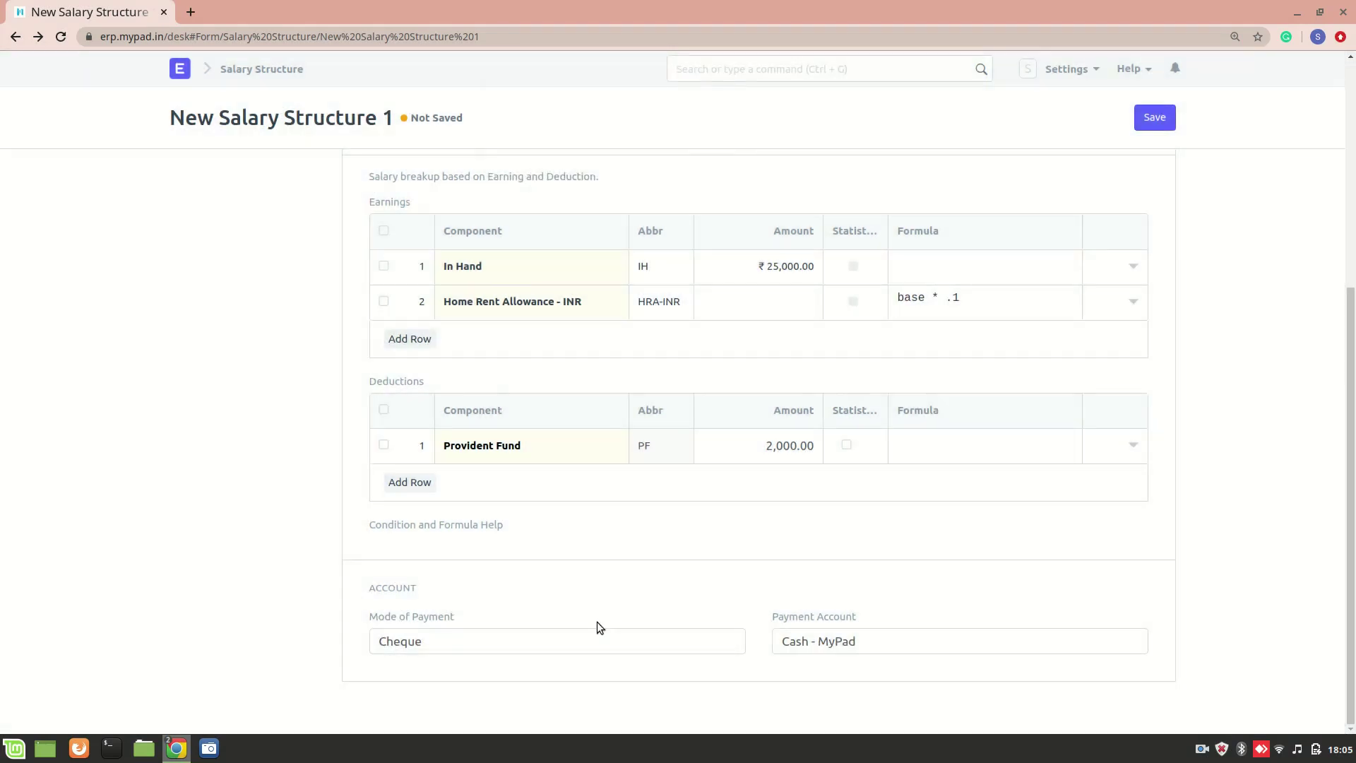
Step: Set the salary structure's mode of payment back to Cash
left_click(445, 641)
type("cas")
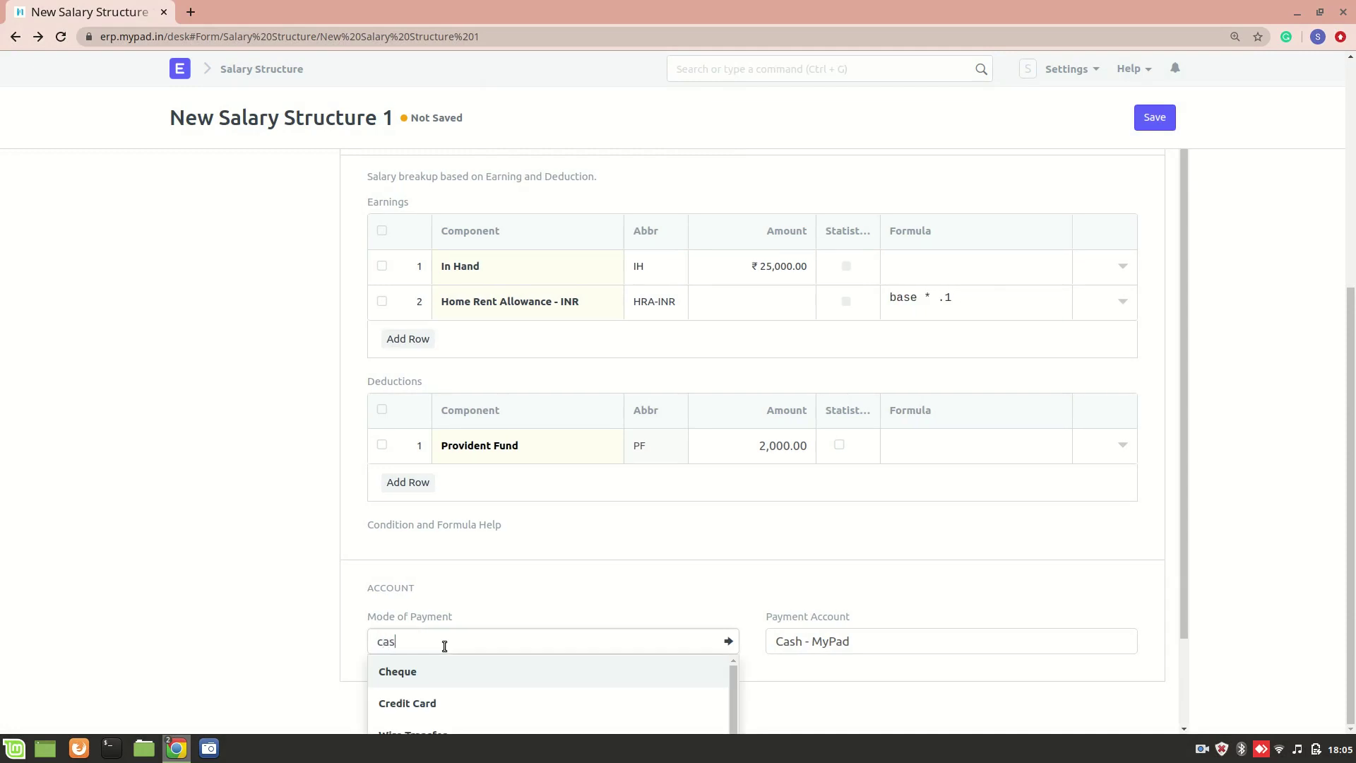
left_click(481, 667)
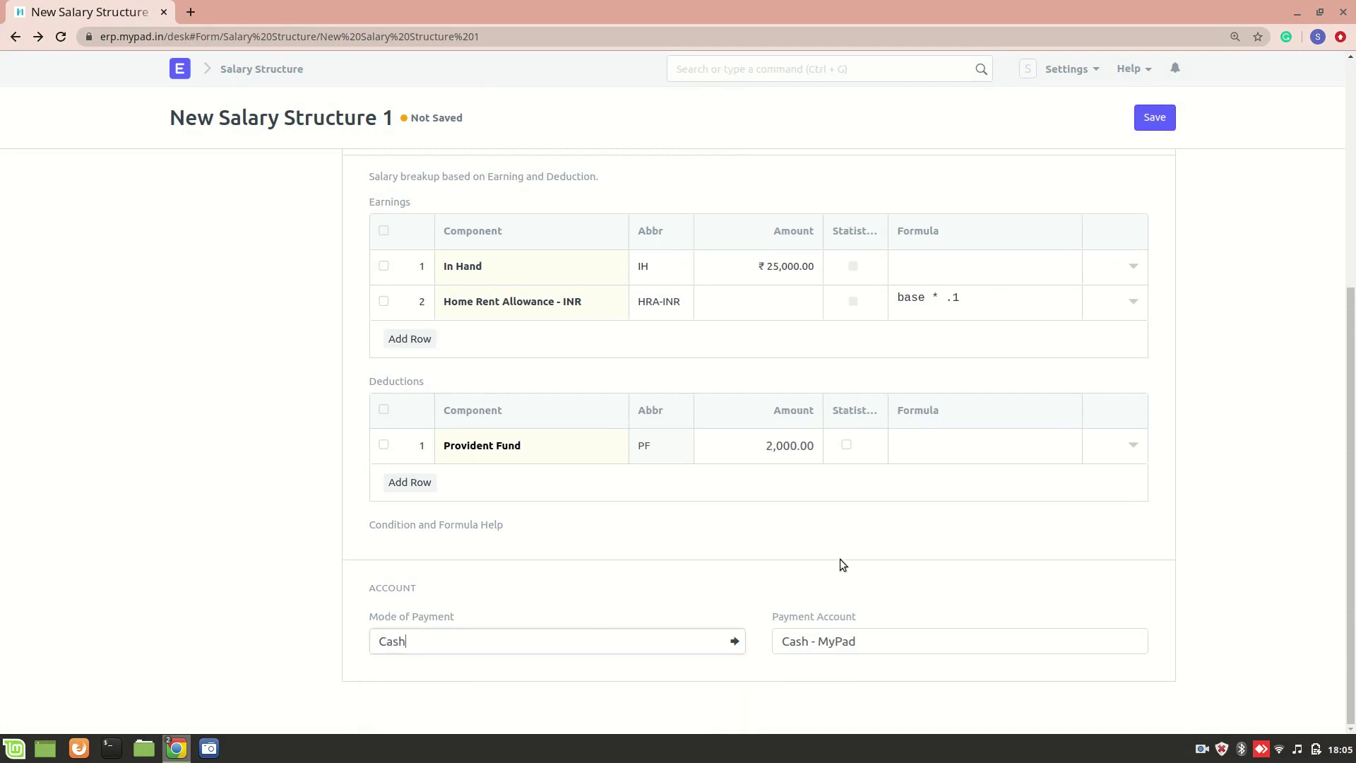
Step: Save the salary structure, submit it and confirm the submission
scroll(1036, 511, "up", 5)
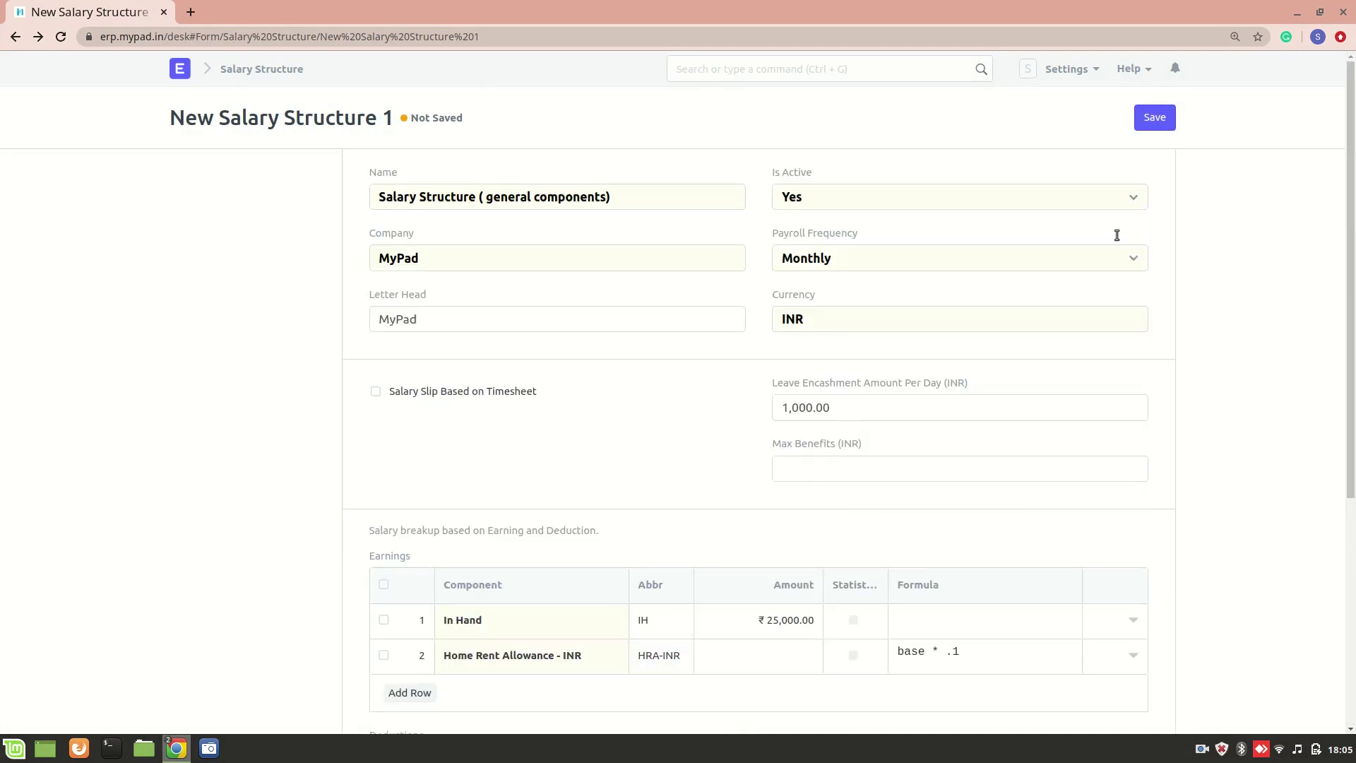
left_click(1150, 119)
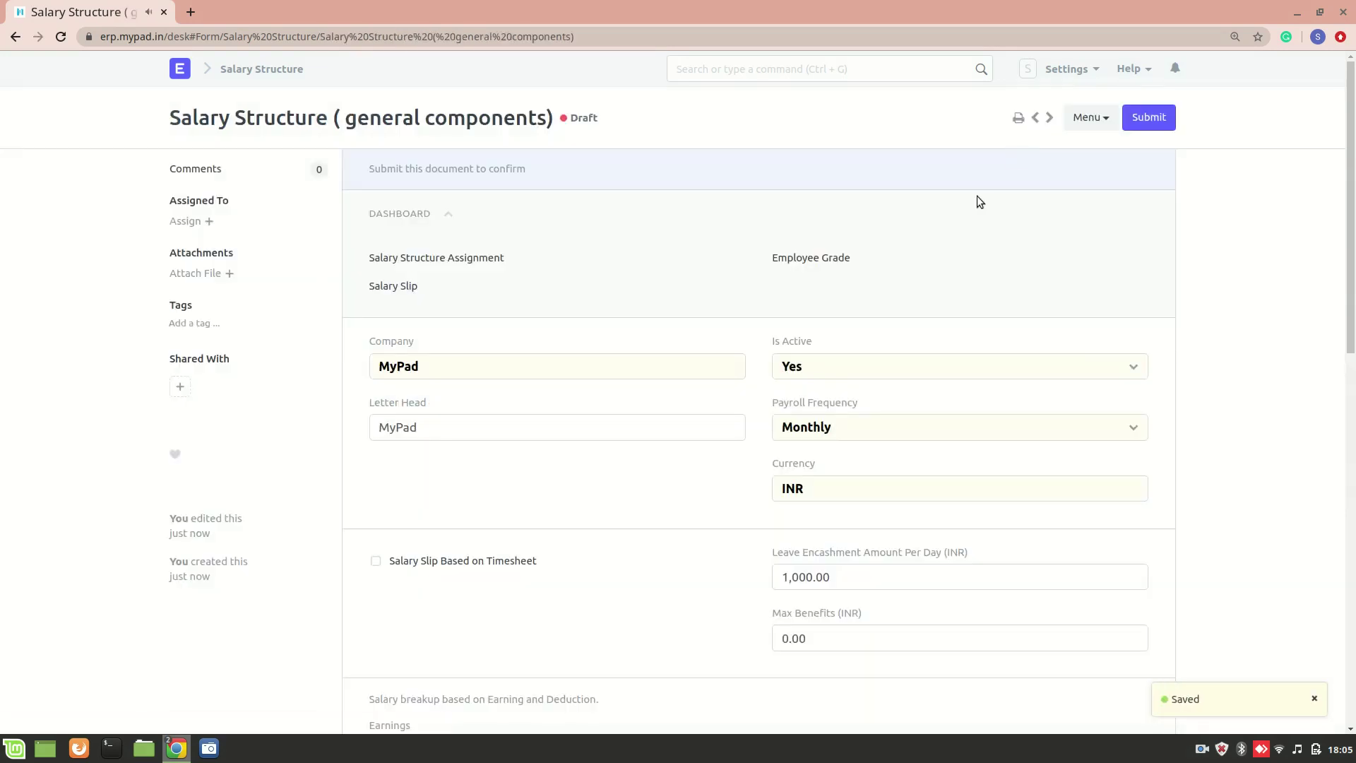
left_click(1151, 118)
left_click(909, 101)
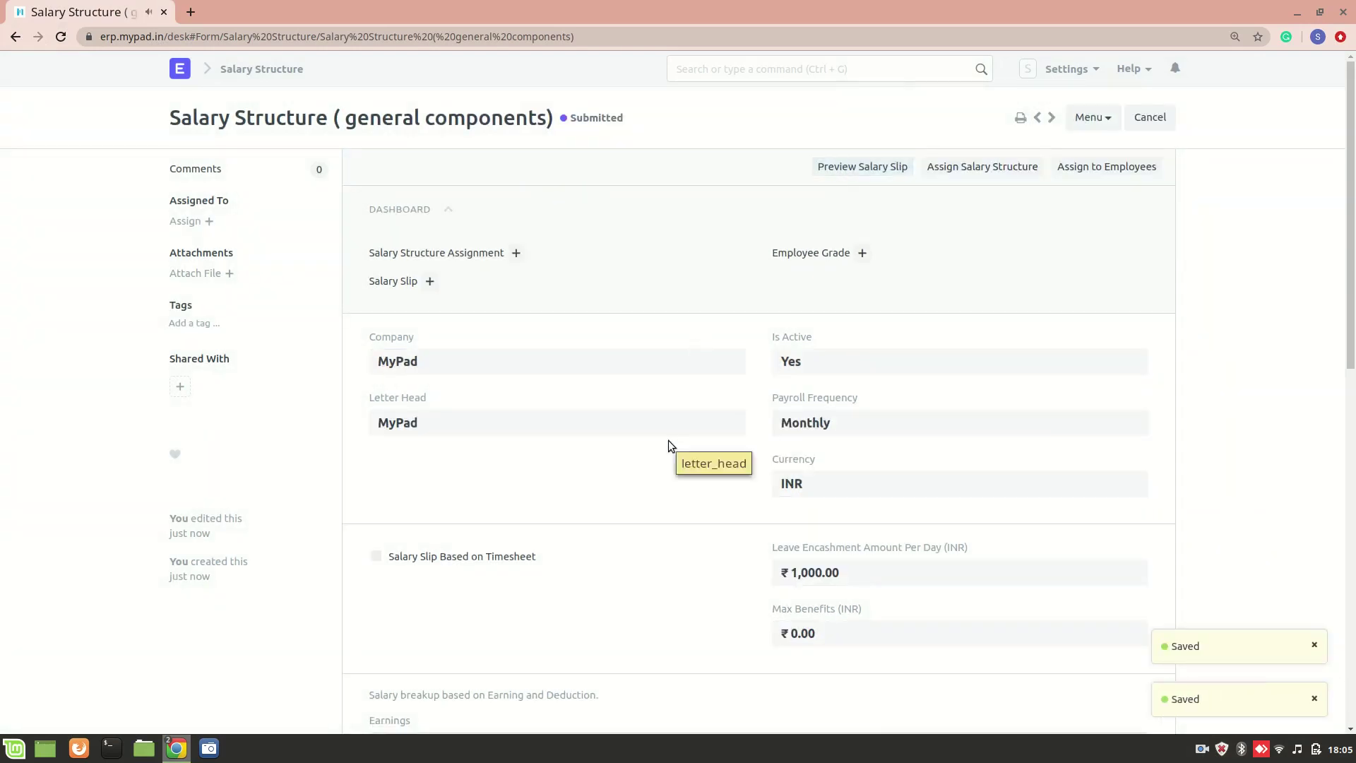
Step: Return to the Salary Structure list and start another new salary structure
scroll(669, 442, "down", 3)
scroll(670, 445, "up", 4)
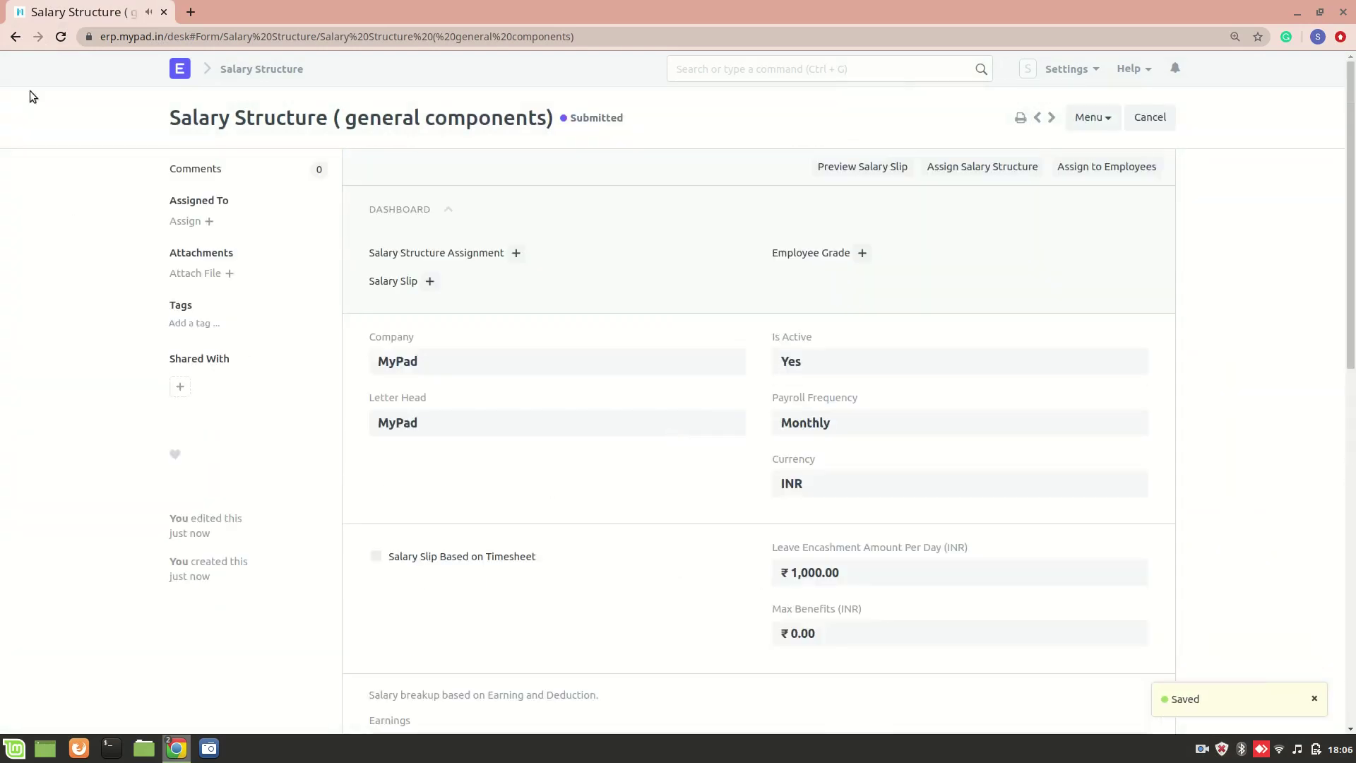
left_click(17, 36)
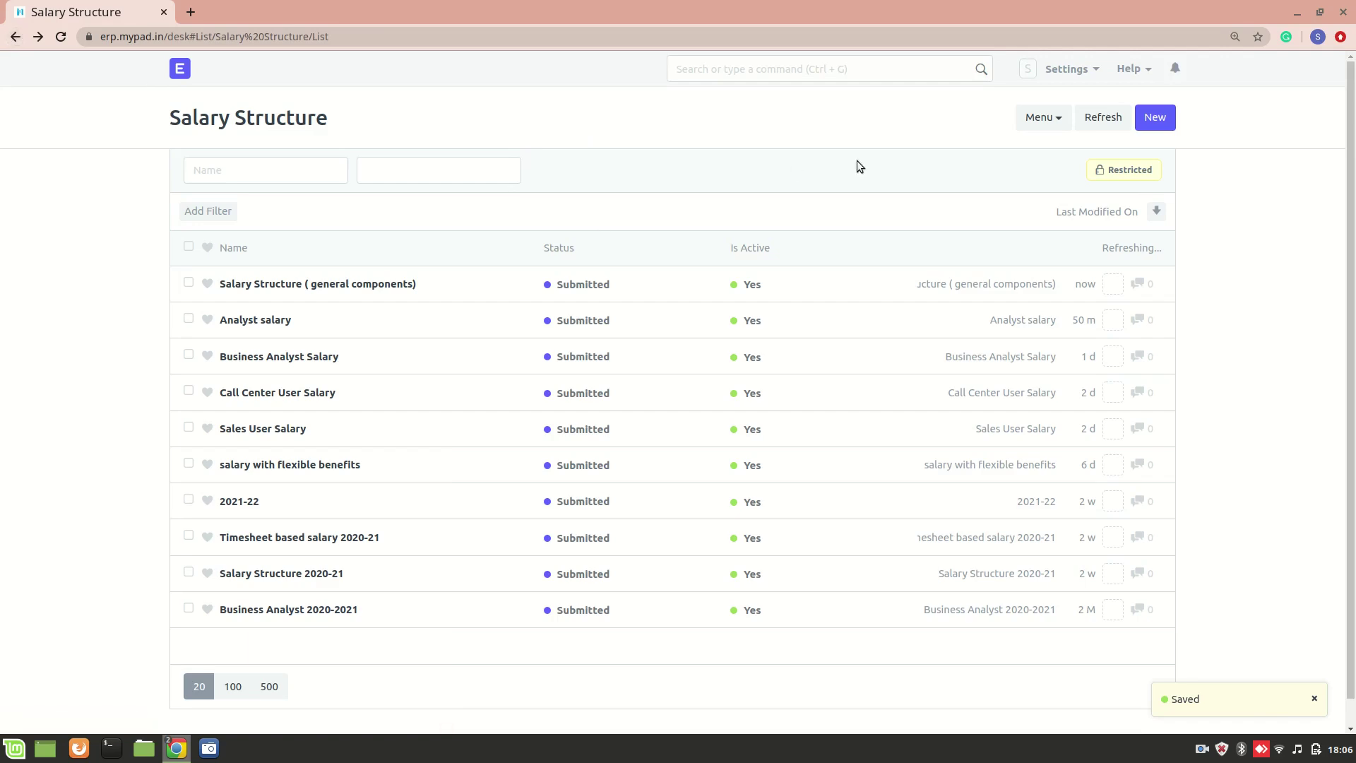
left_click(1147, 116)
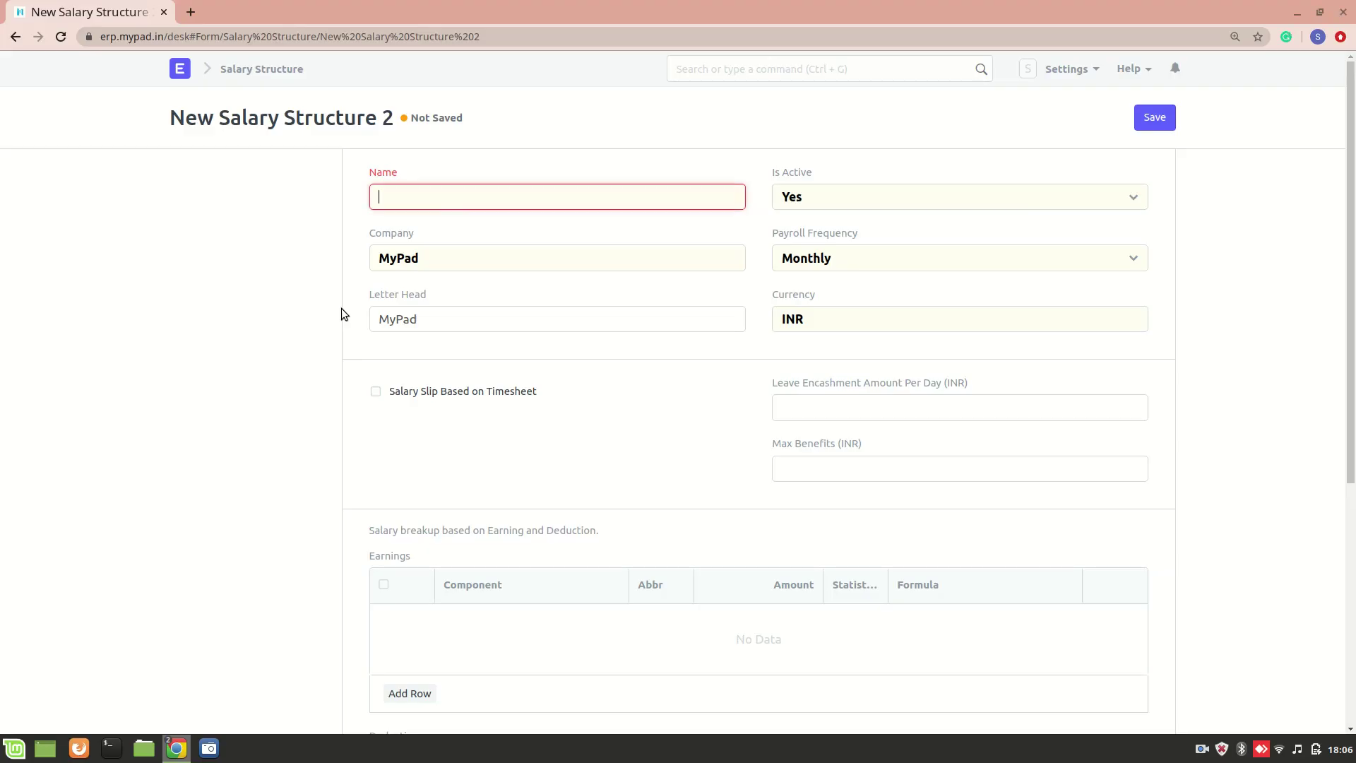
Step: Name the new salary structure "salary structure ( time sheet based)" and enable Salary Slip Based on Timesheet
type("salary structurre (t")
key("BackSpace")
type("tim")
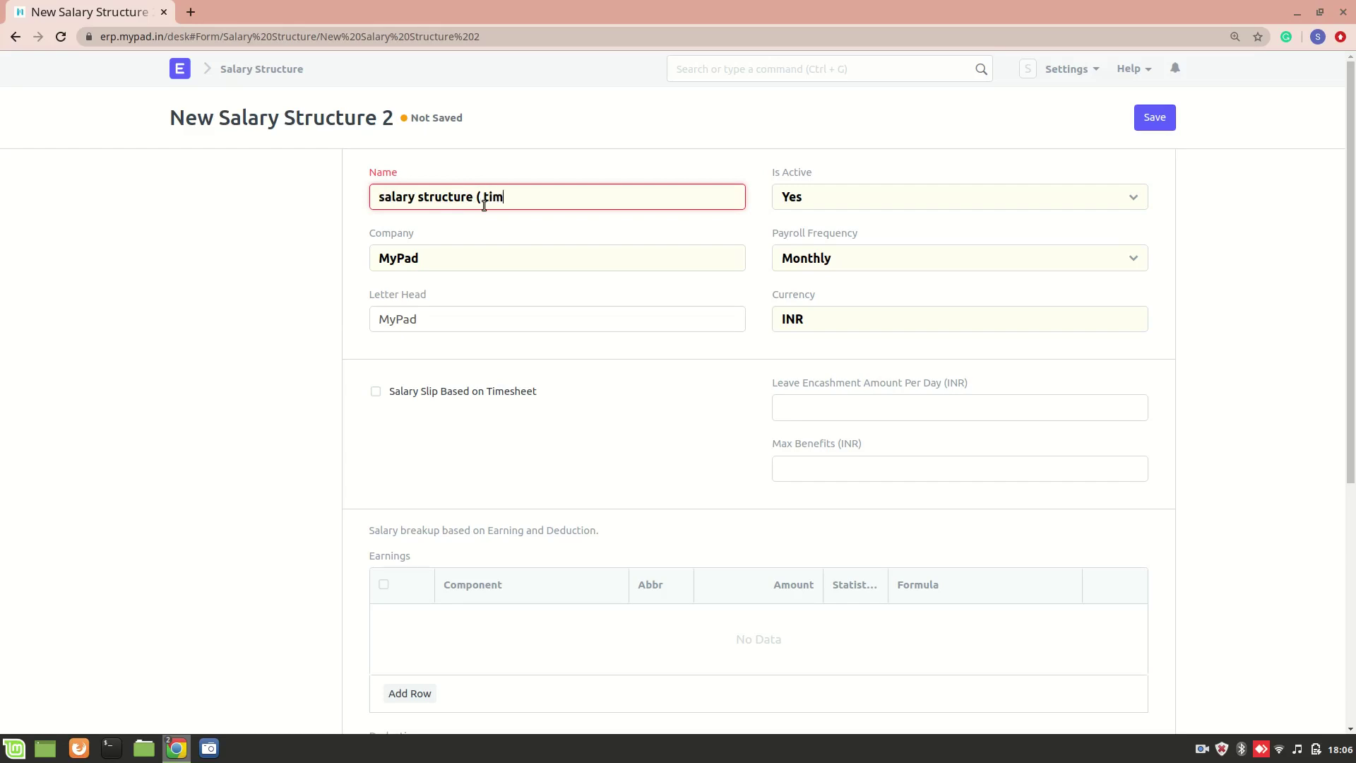
type("e sheet based)")
left_click(410, 401)
Step: Set the timesheet salary component to Overtime and the hour rate to 500 INR
scroll(493, 467, "down", 1)
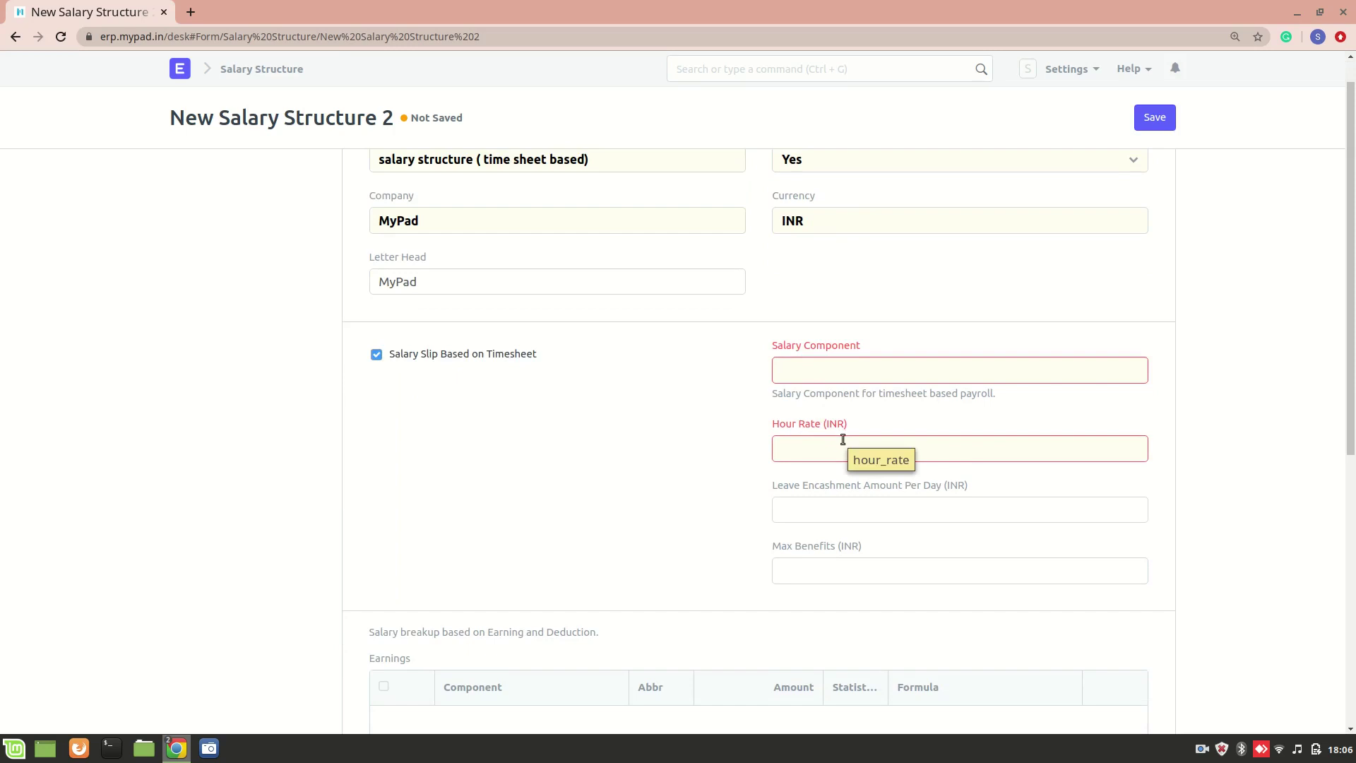
left_click(777, 370)
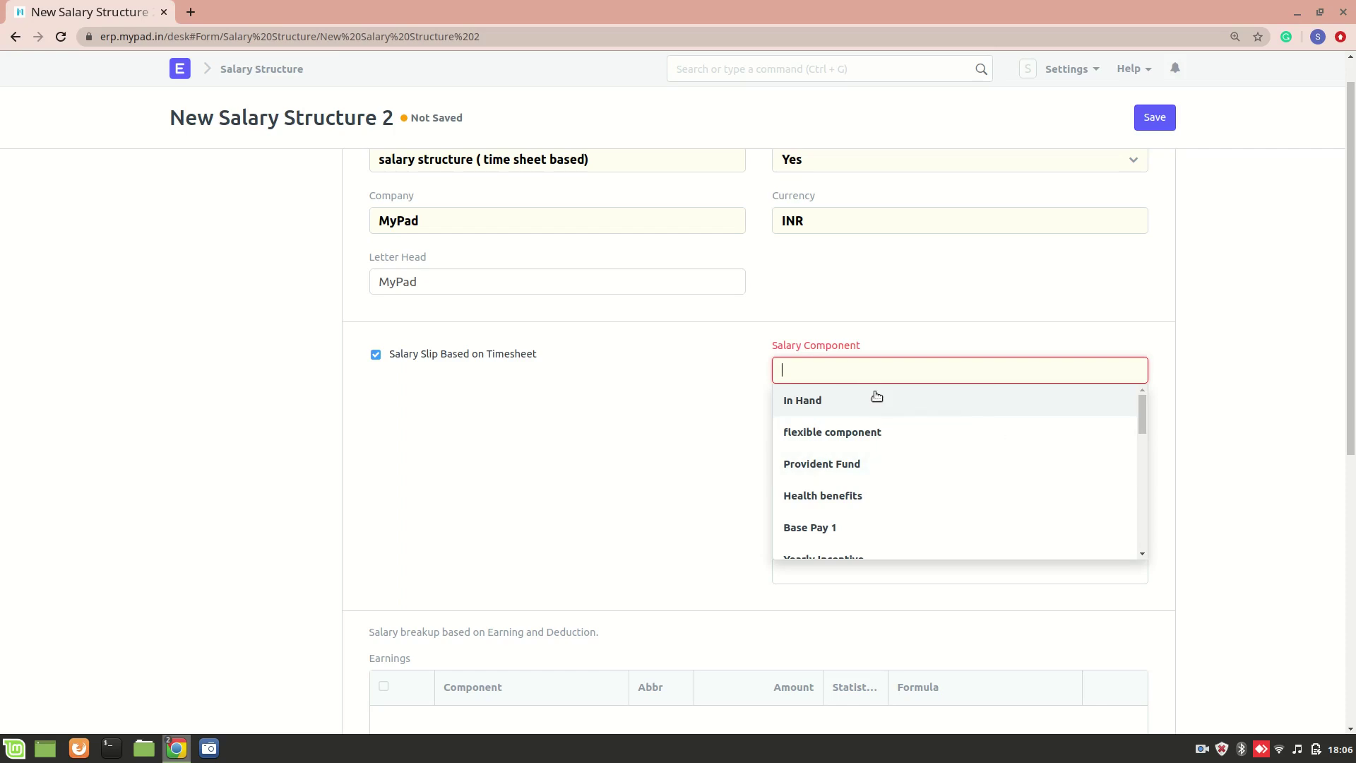
type("o")
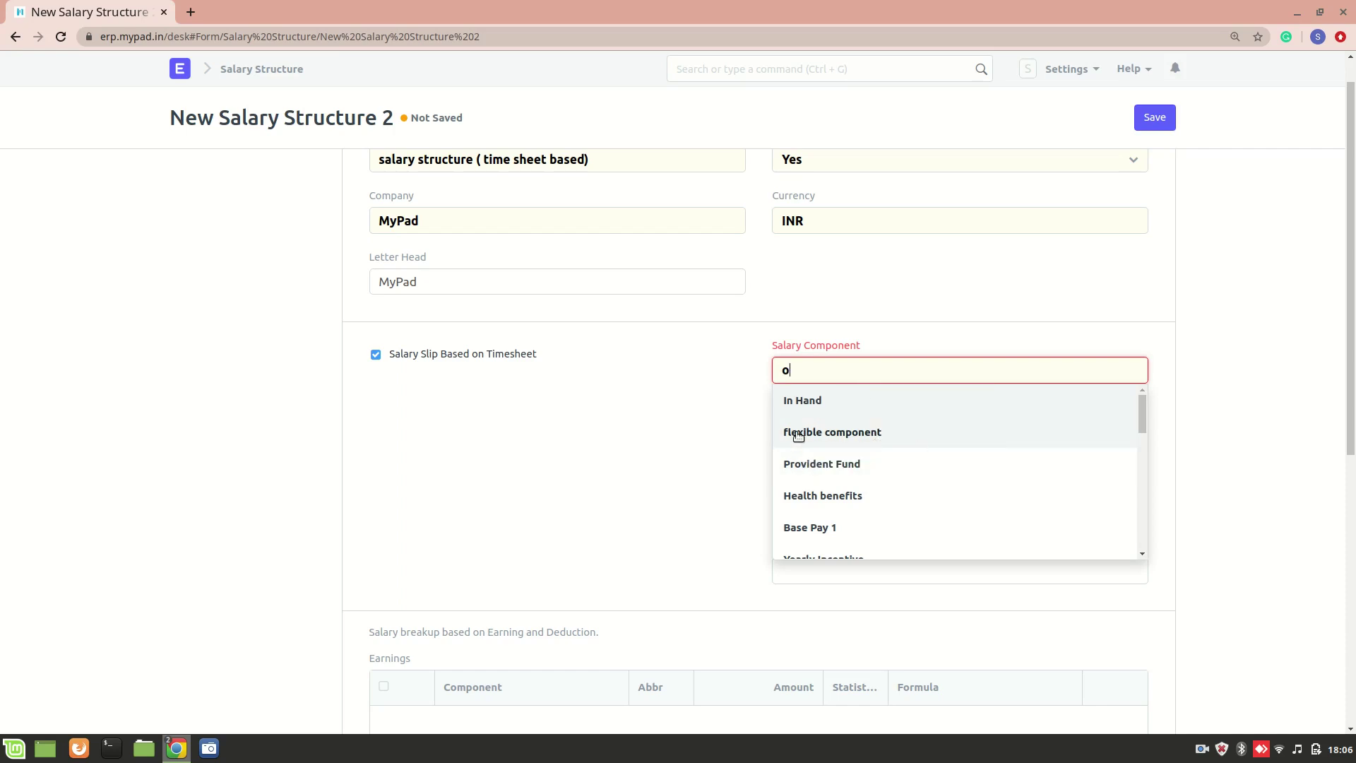
type("ver")
scroll(851, 434, "down", 1)
scroll(851, 433, "down", 6)
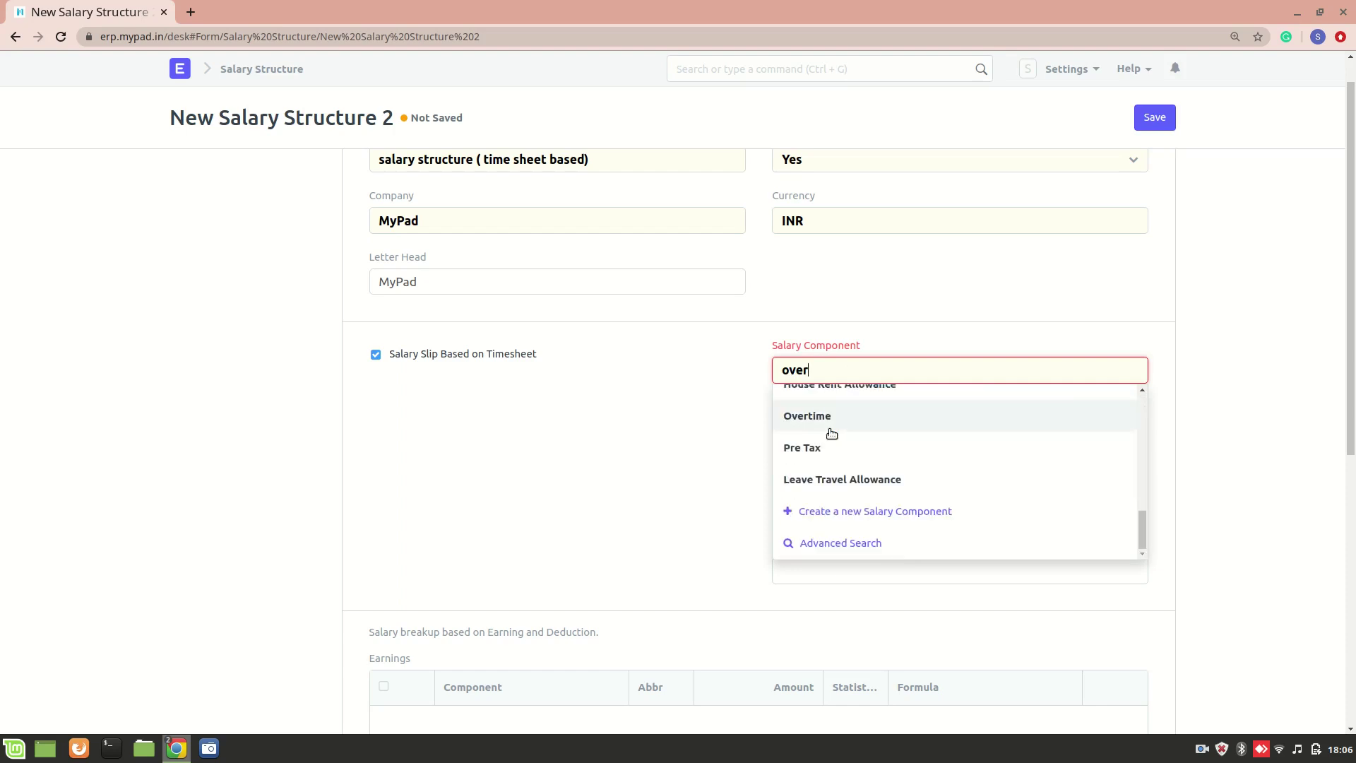
left_click(819, 423)
left_click(829, 453)
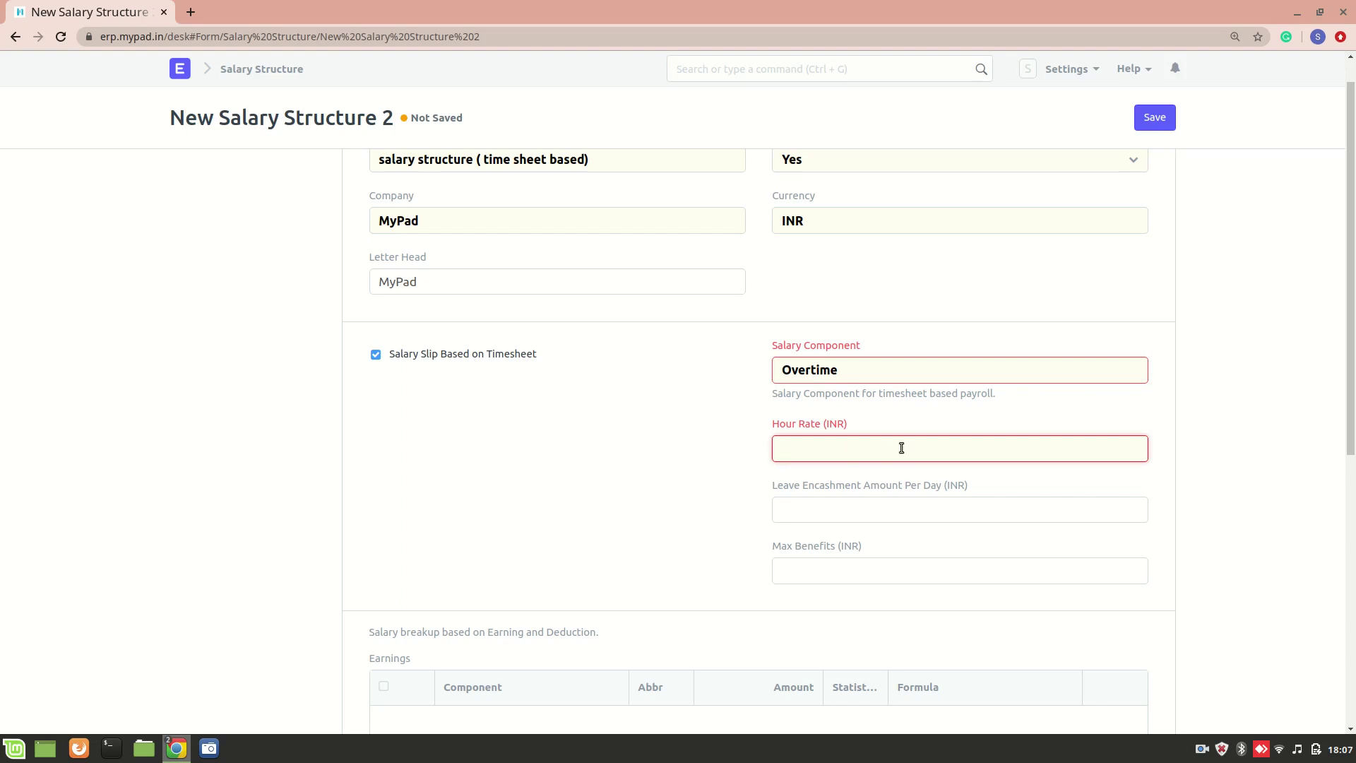
type("500")
left_click(639, 462)
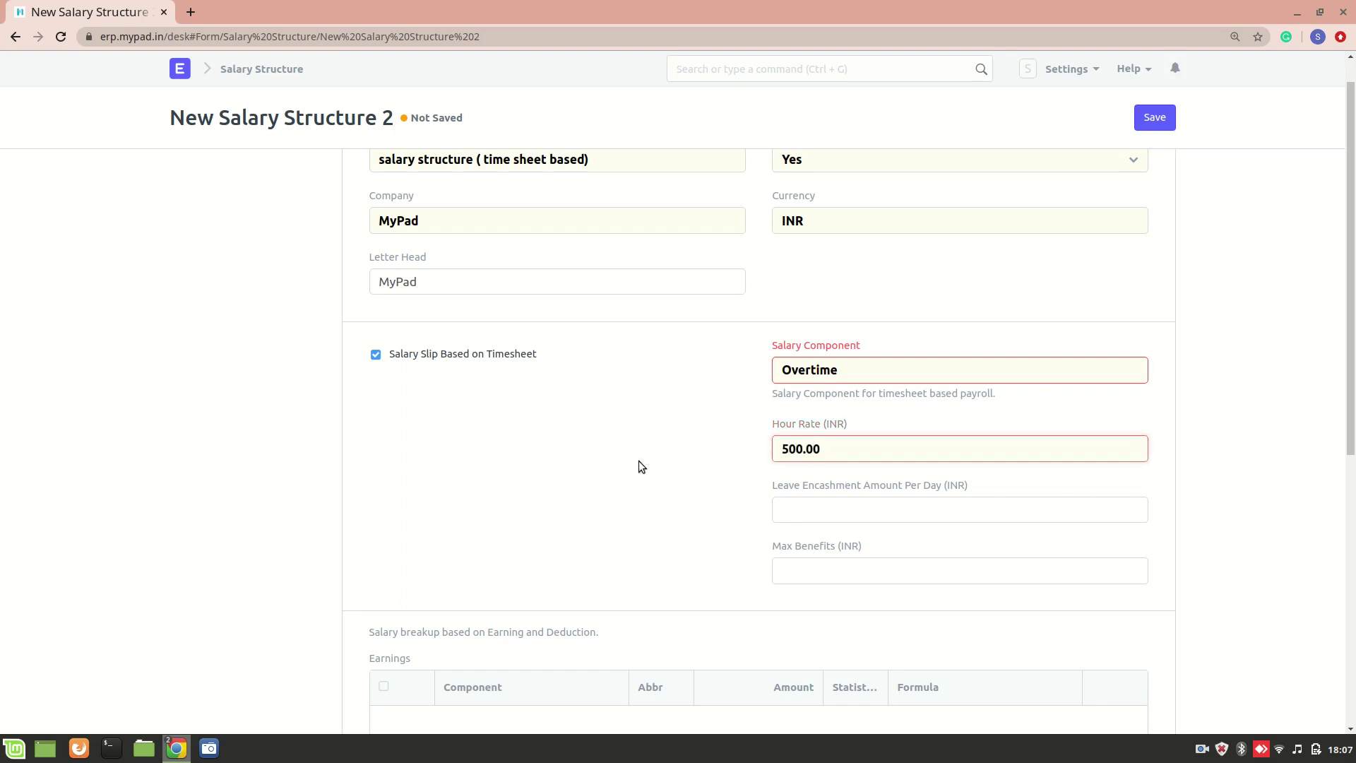
Step: Save the timesheet-based salary structure, then submit it permanently
scroll(638, 463, "down", 5)
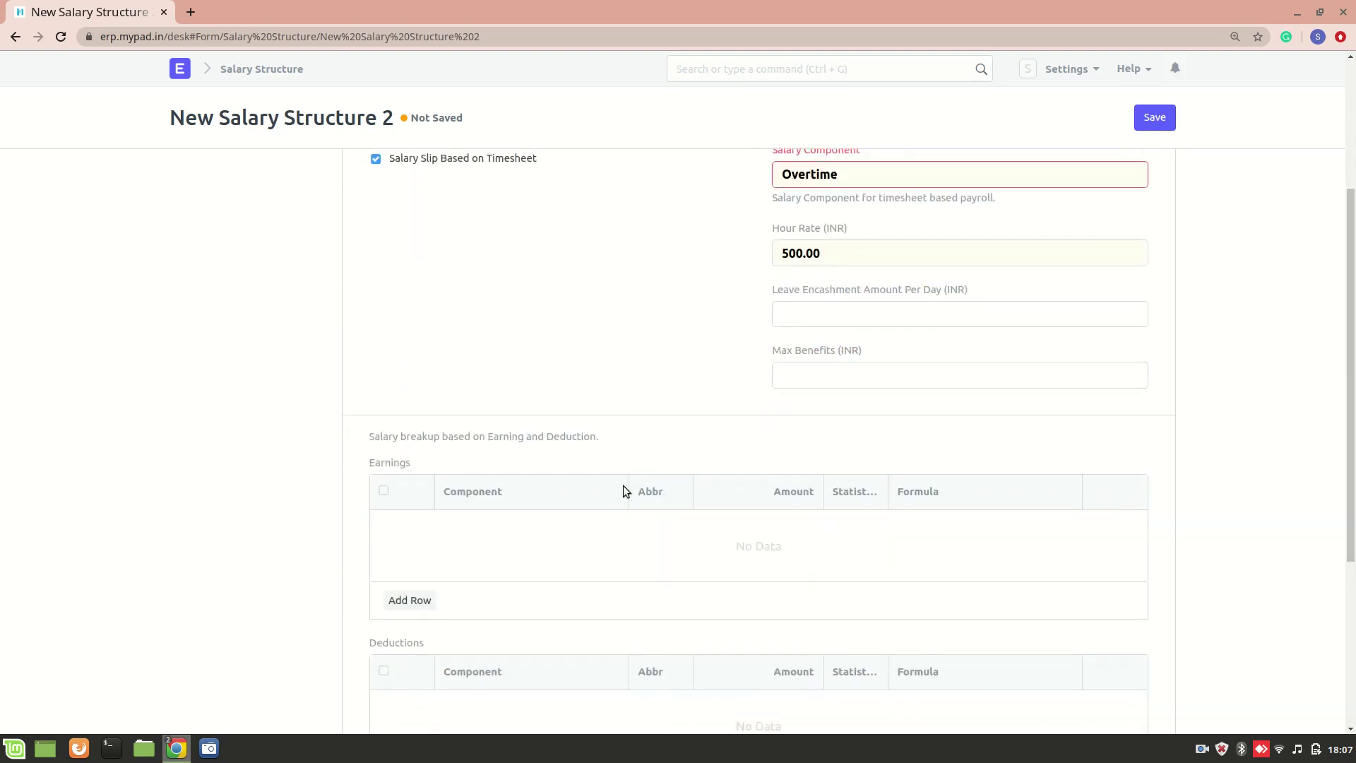
scroll(666, 349, "up", 3)
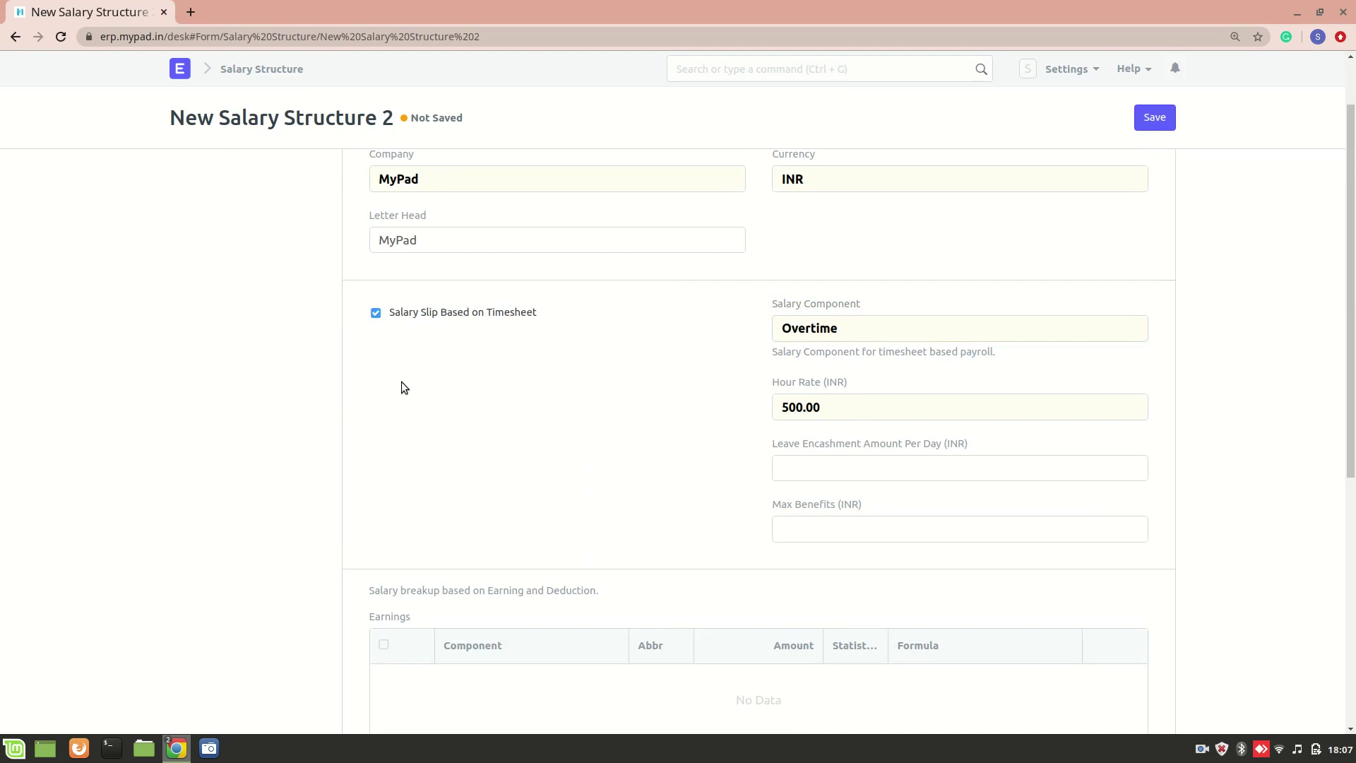
scroll(401, 382, "down", 4)
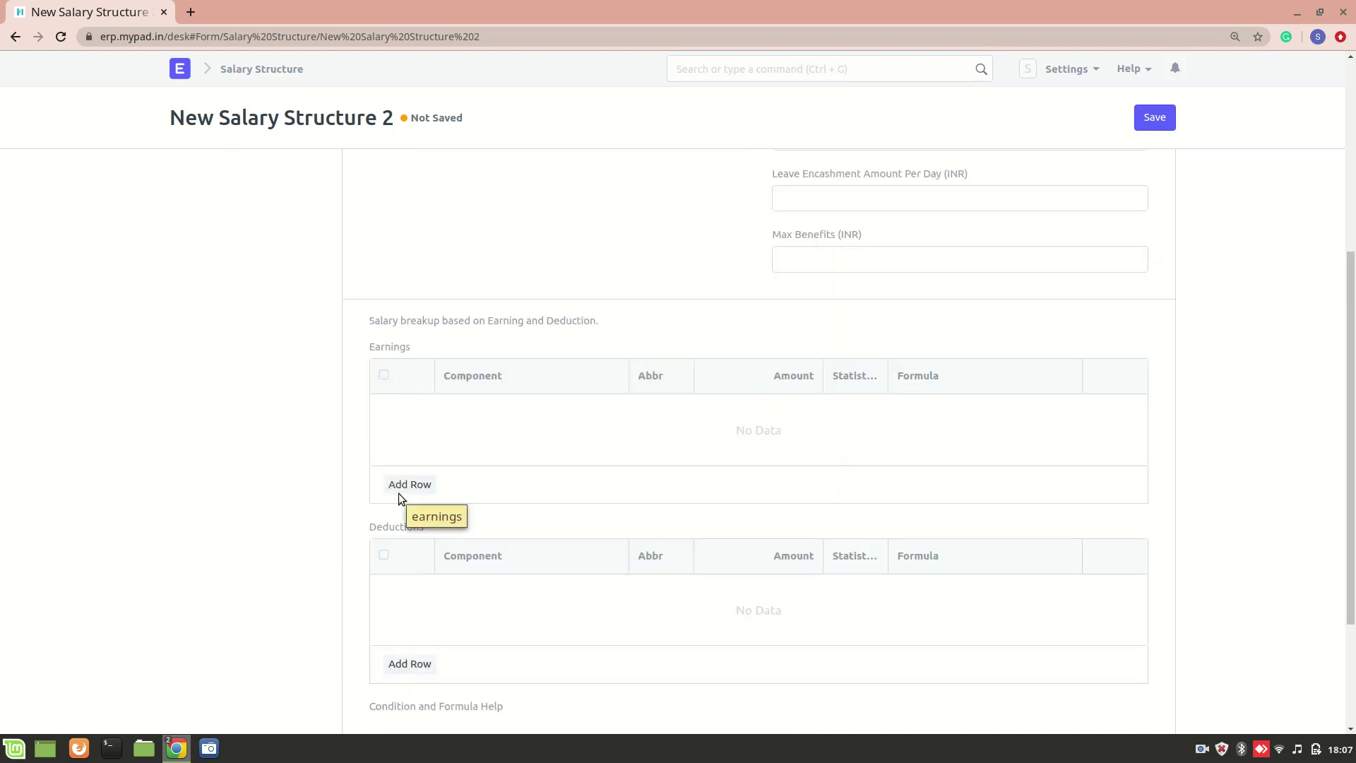
scroll(466, 607, "up", 5)
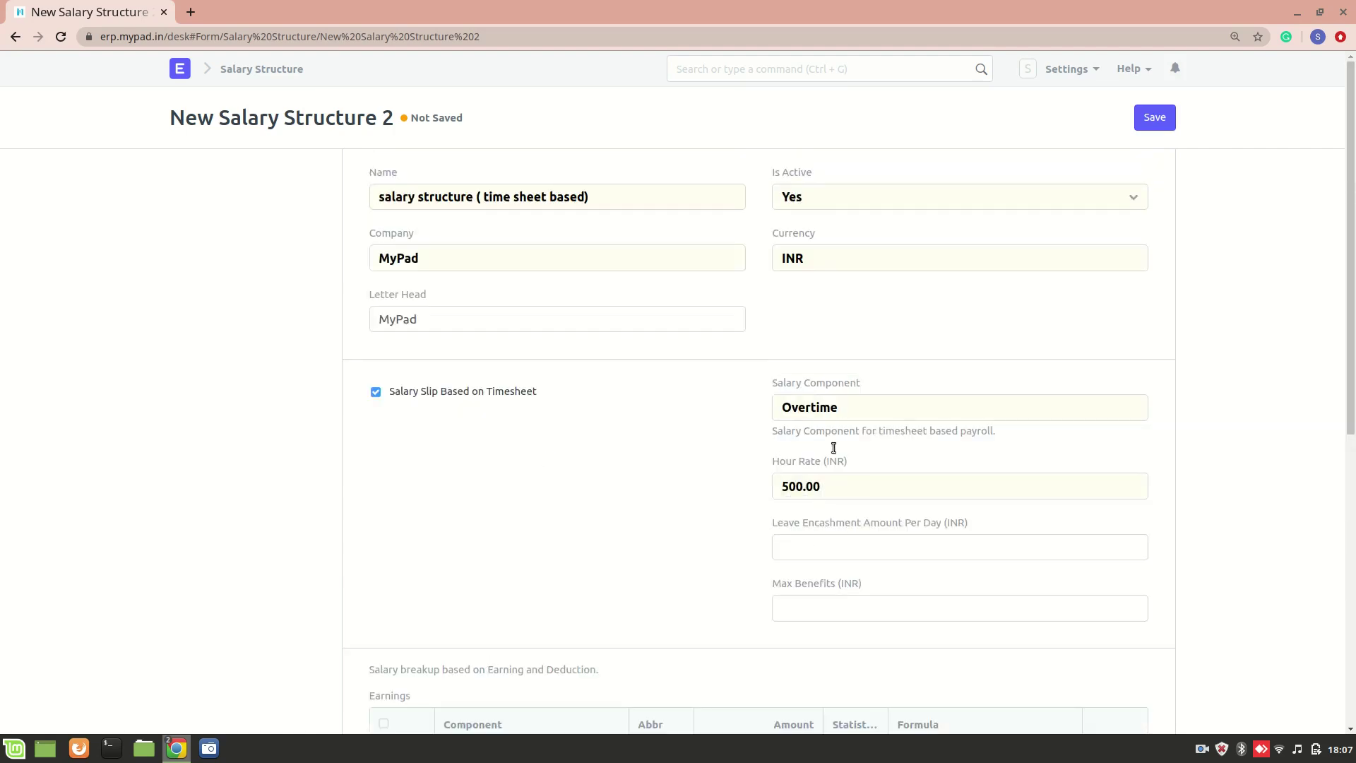
left_click(1161, 118)
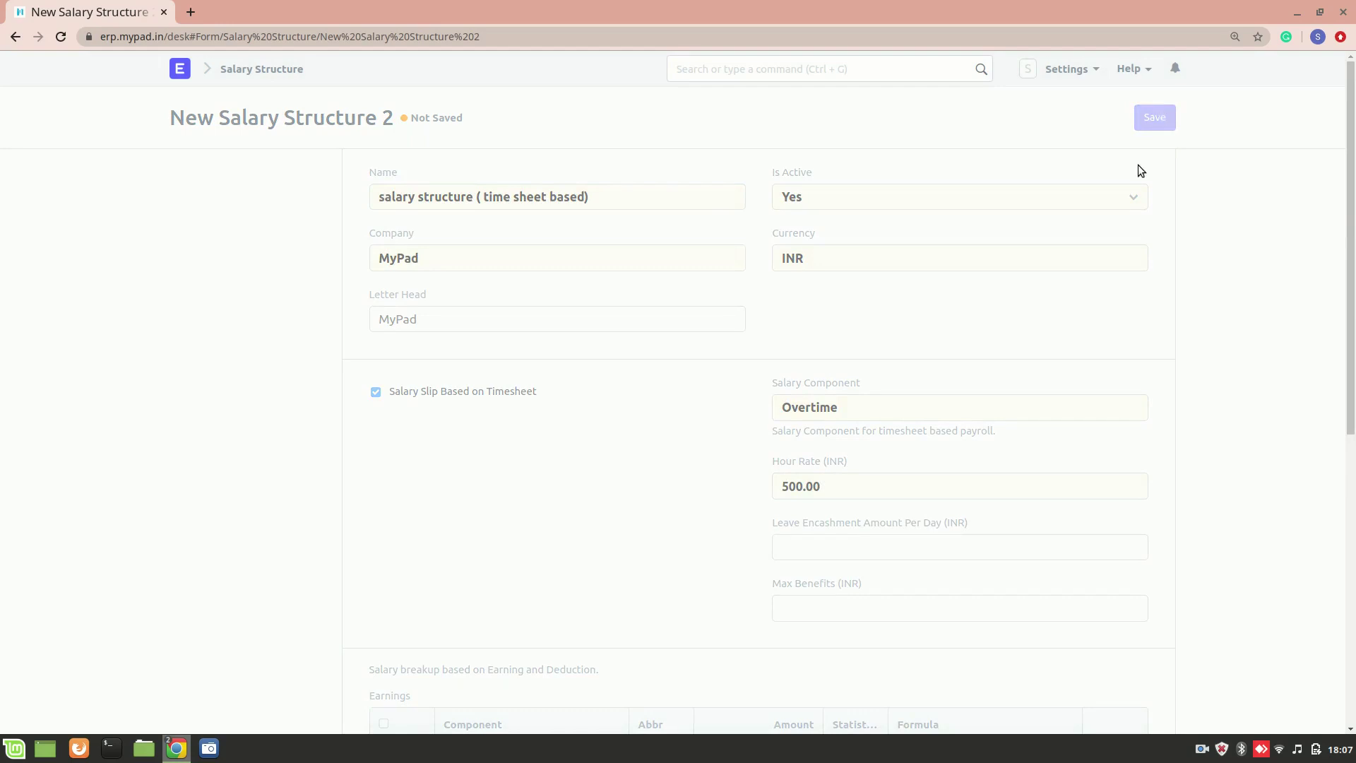
scroll(759, 399, "down", 7)
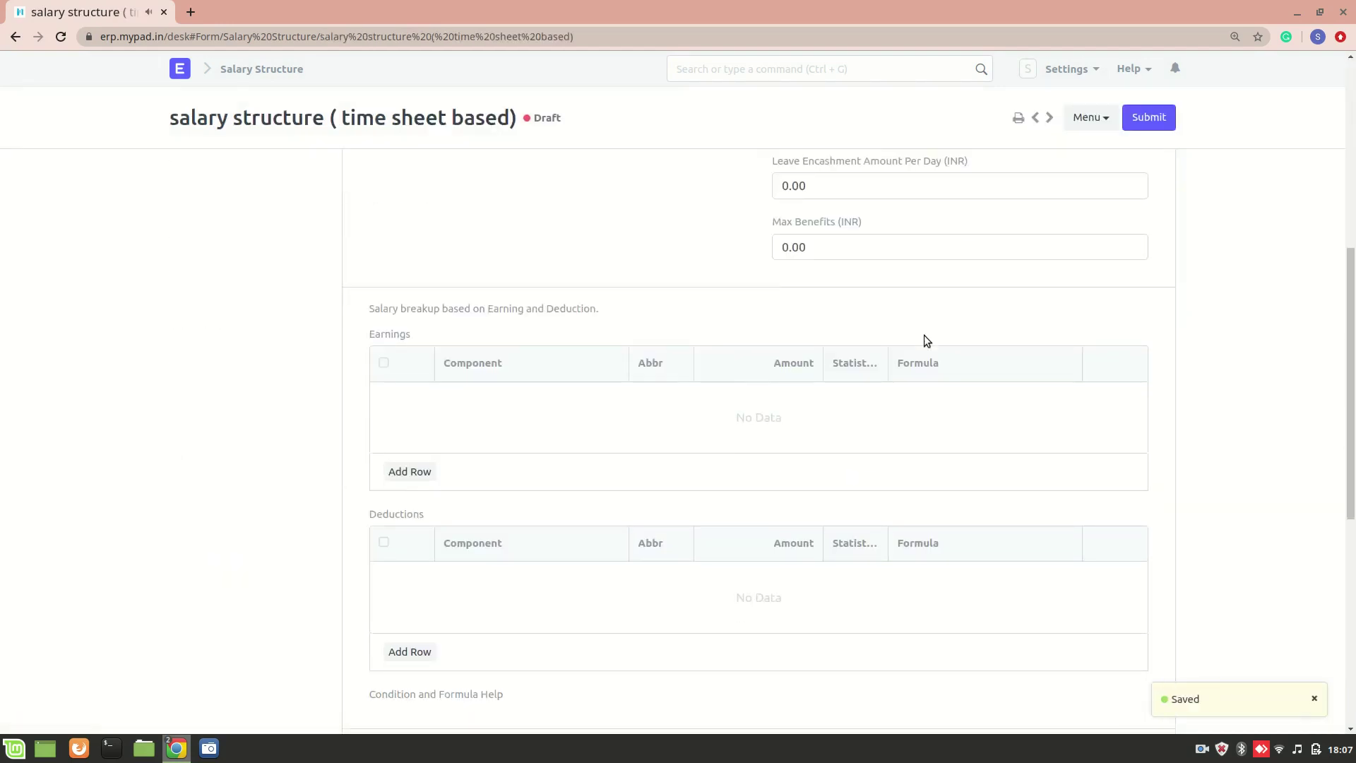
scroll(1018, 274, "down", 3)
left_click(1149, 118)
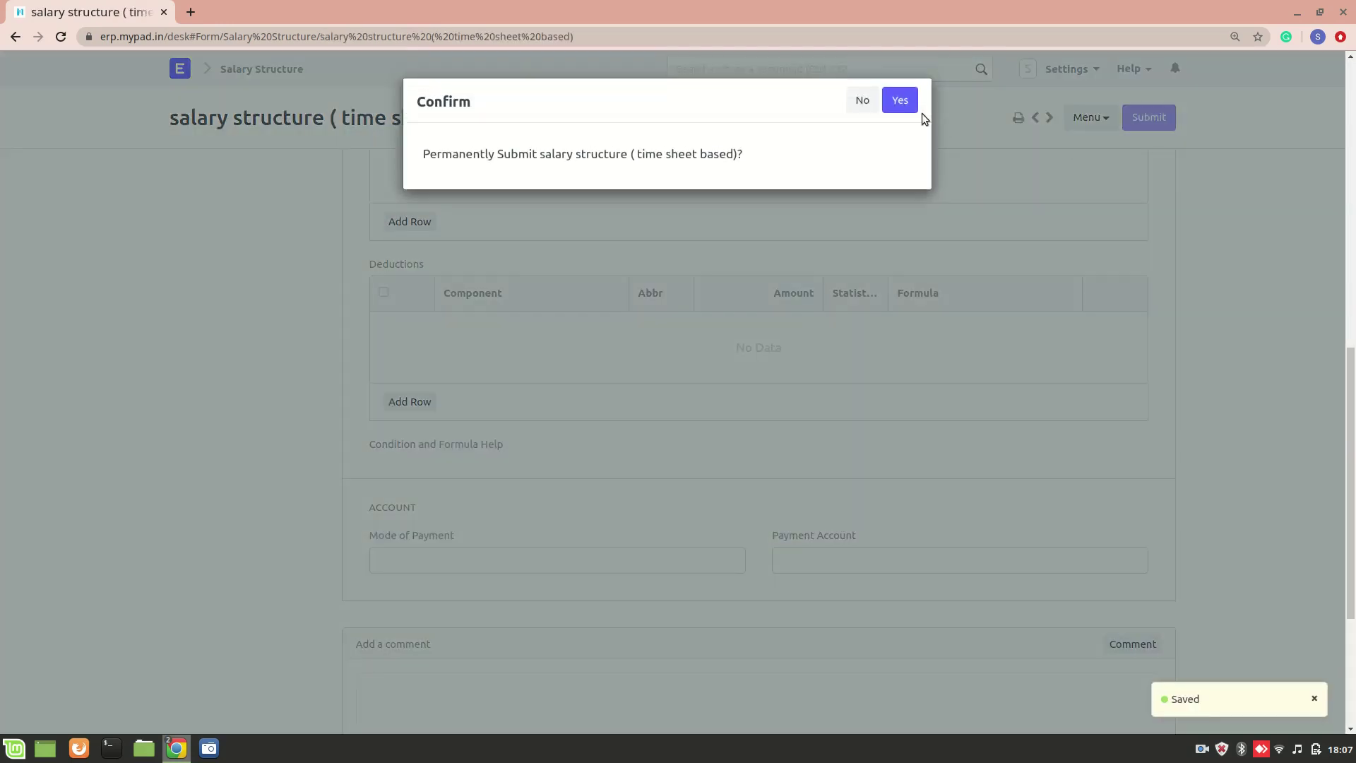
left_click(900, 100)
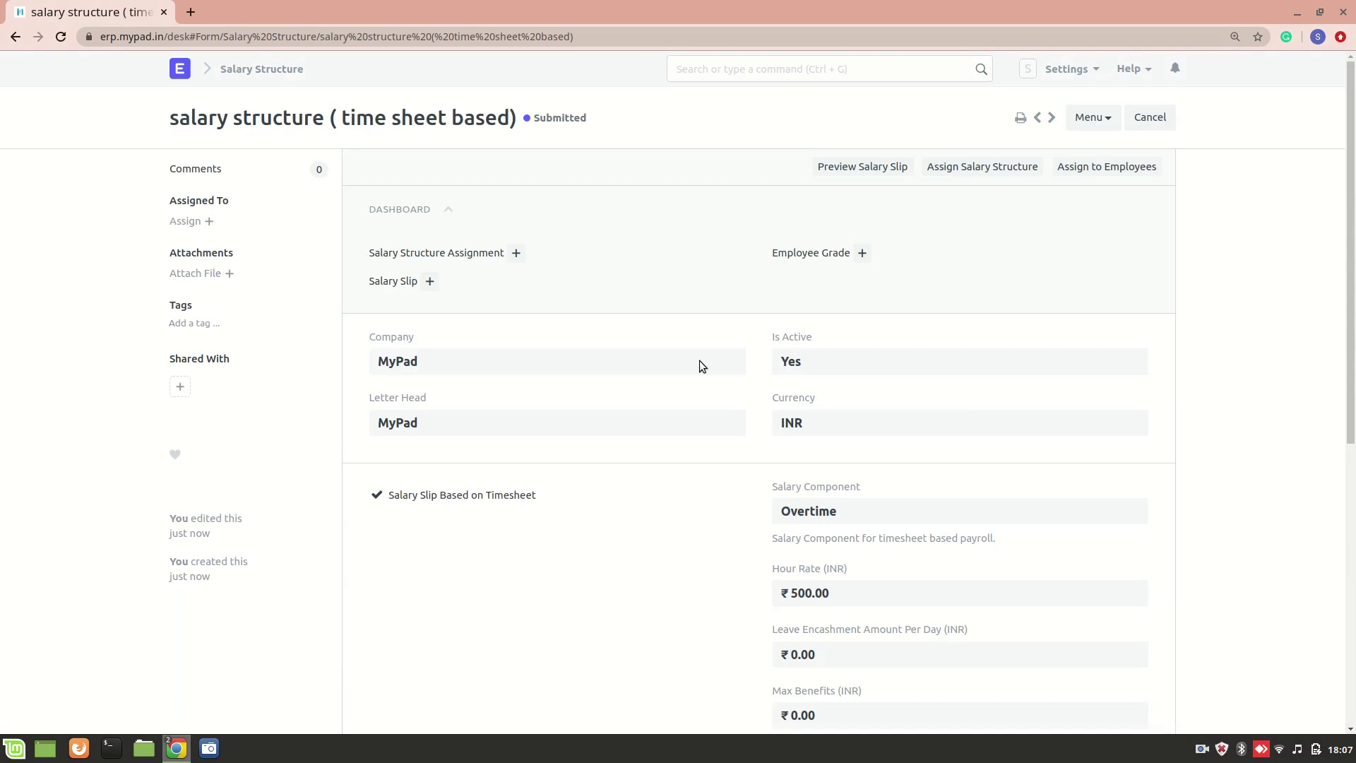
Step: From the Salary Structure list, start a new structure named "Salary Structure( flexible benefits + general components)"
left_click(15, 35)
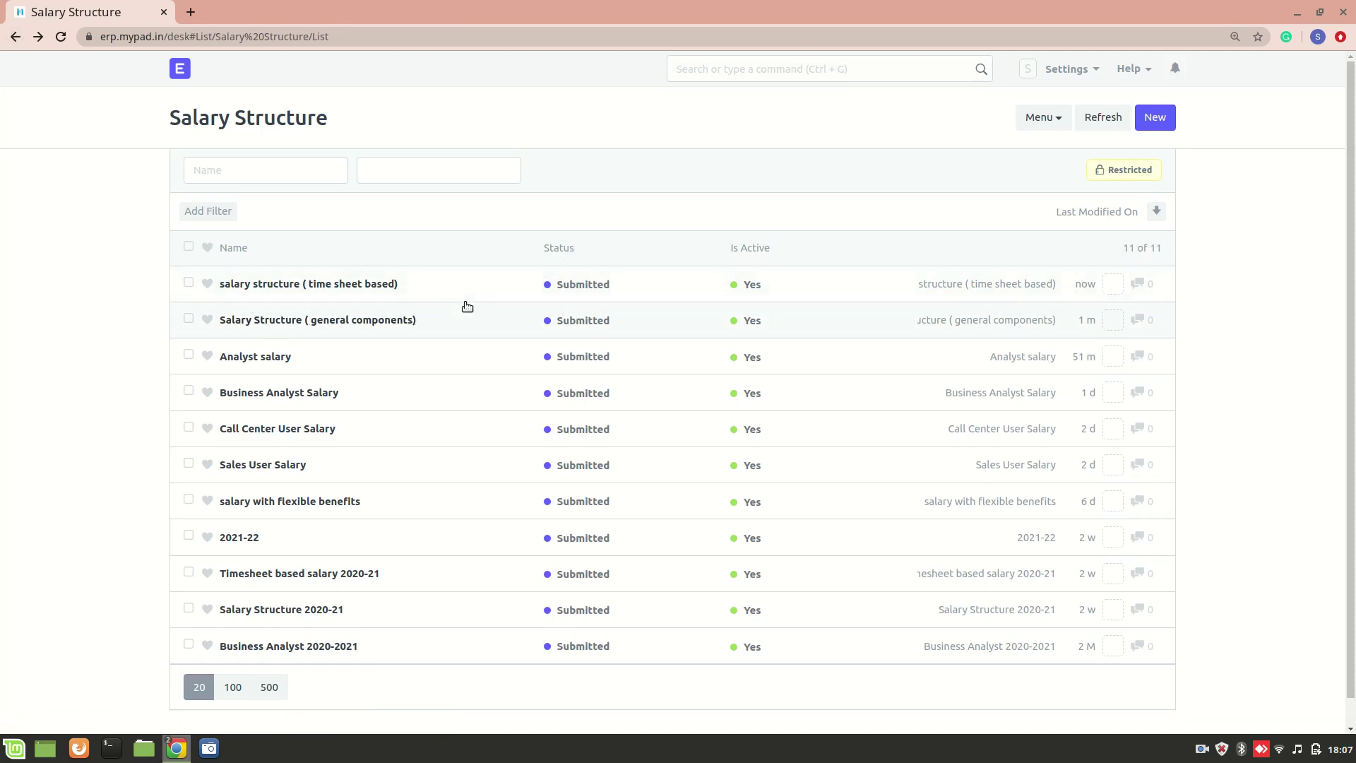
left_click(1141, 122)
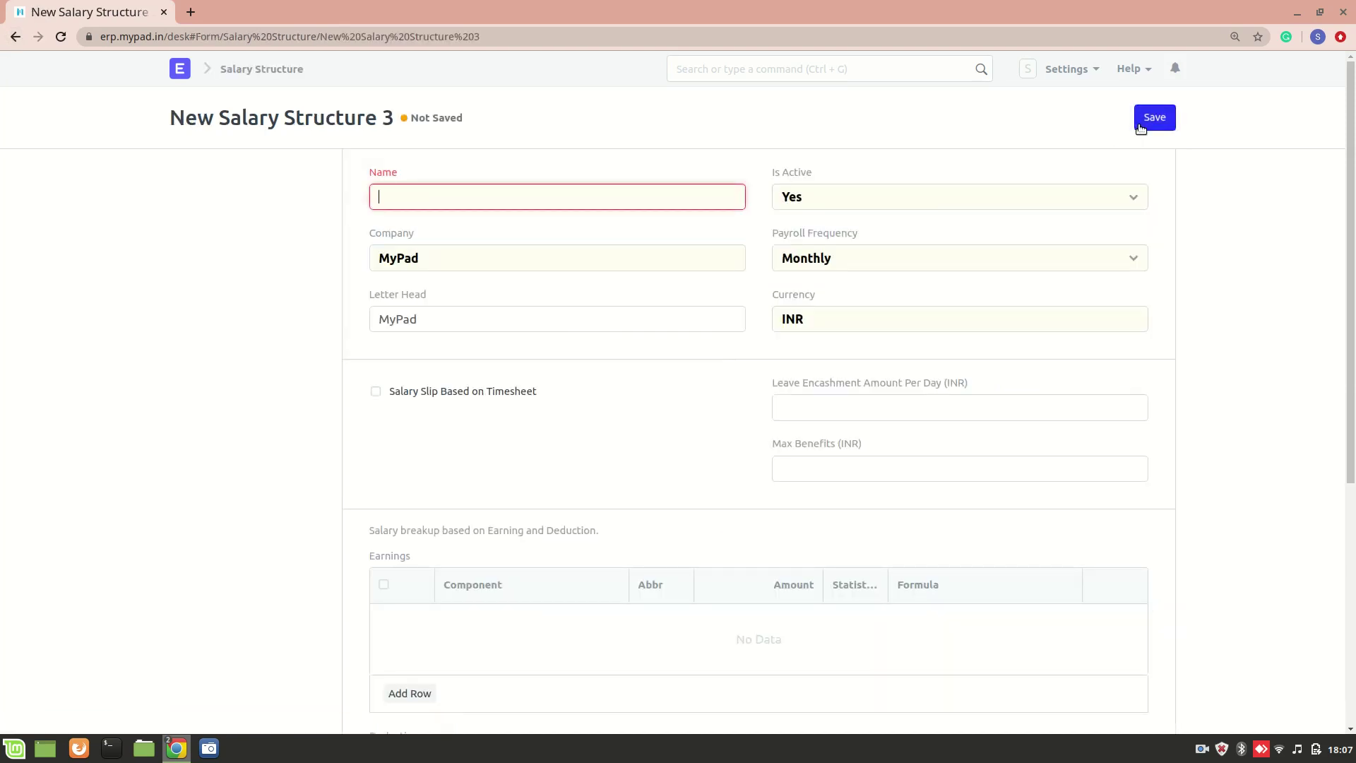
type("Salary Structure( fle")
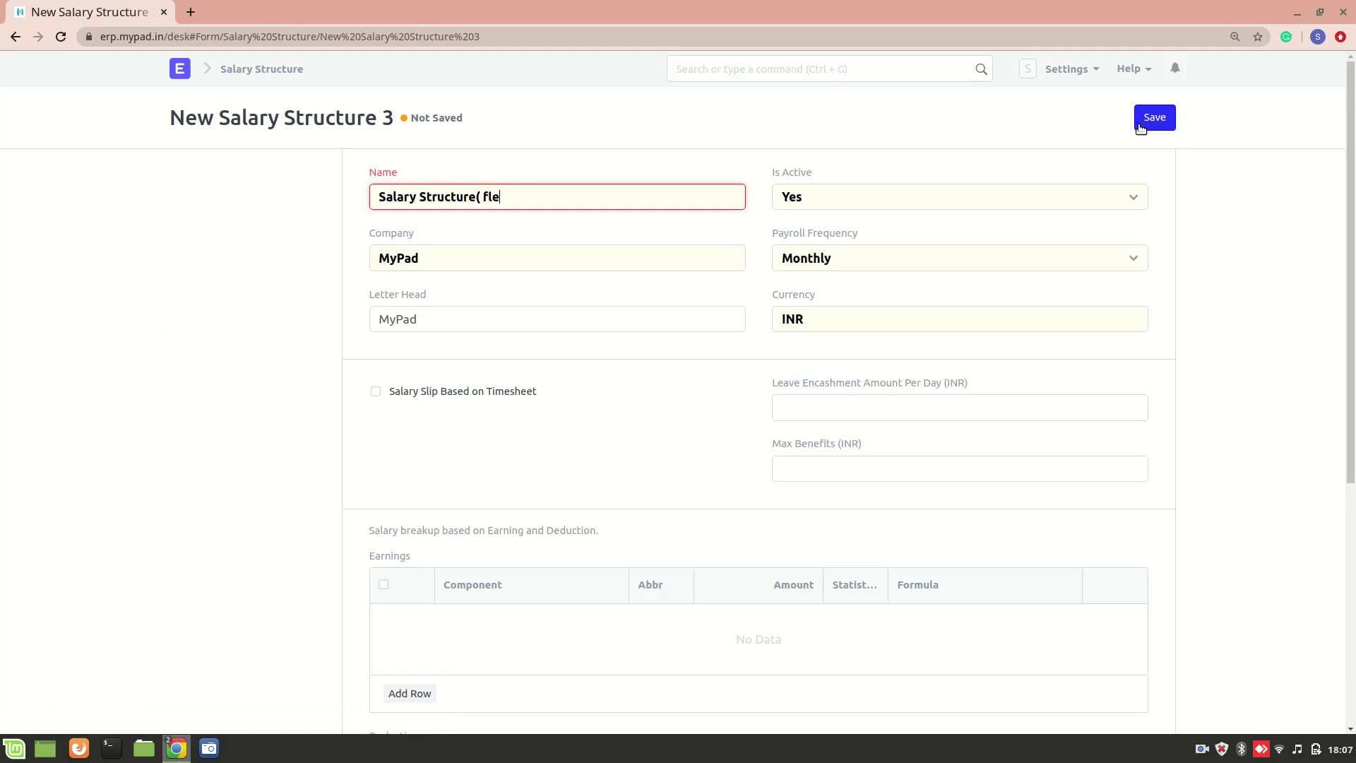
type("xible benefits + gegd")
key("BackSpace")
key("BackSpace")
type("neral")
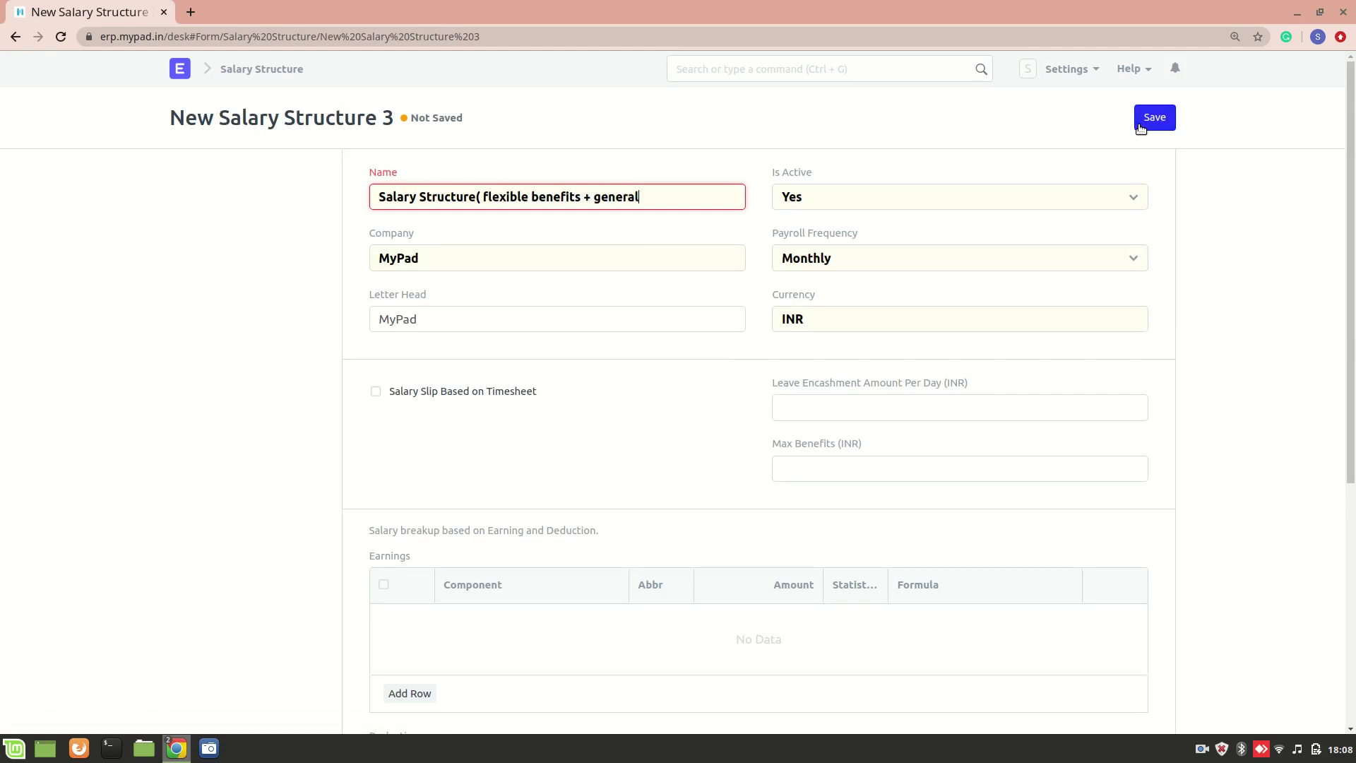
type(" components)")
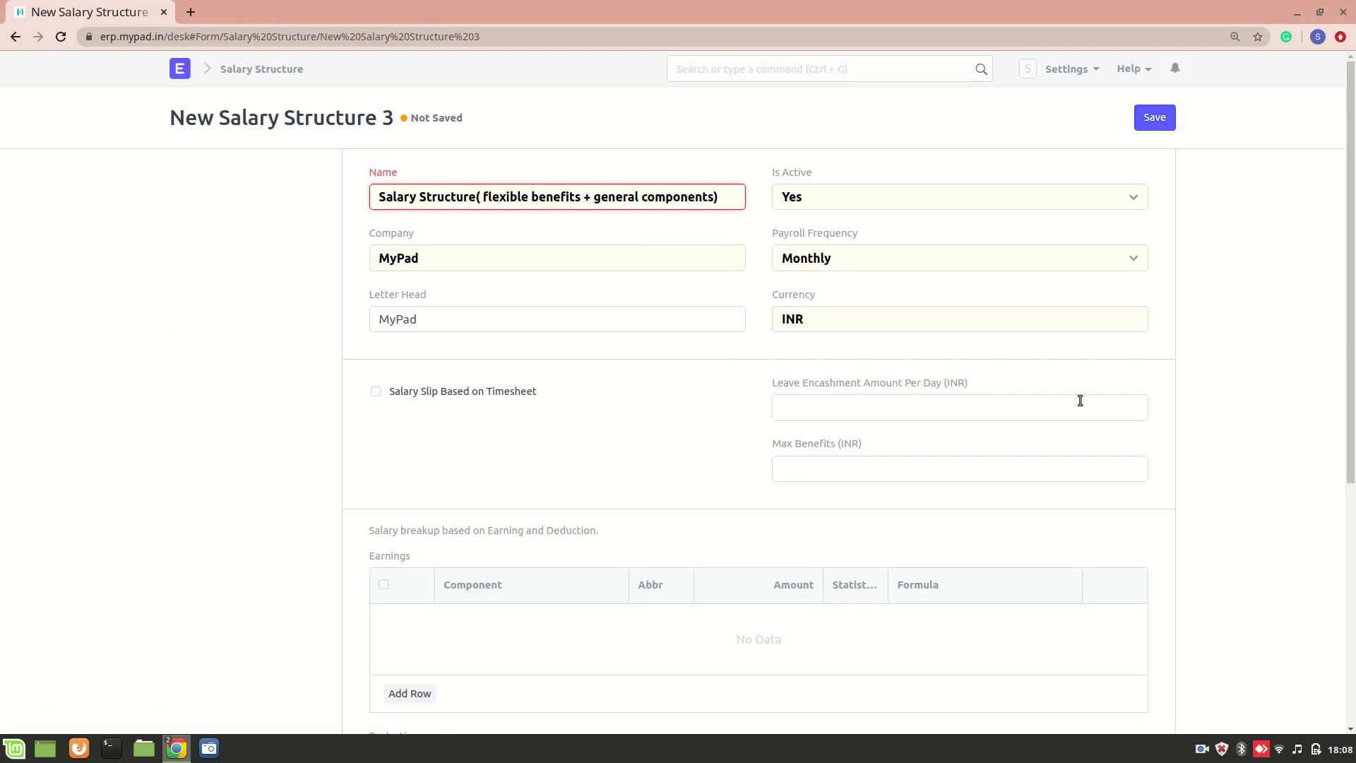
Step: Set the leave encashment amount per day to 1,000 INR
scroll(803, 421, "down", 2)
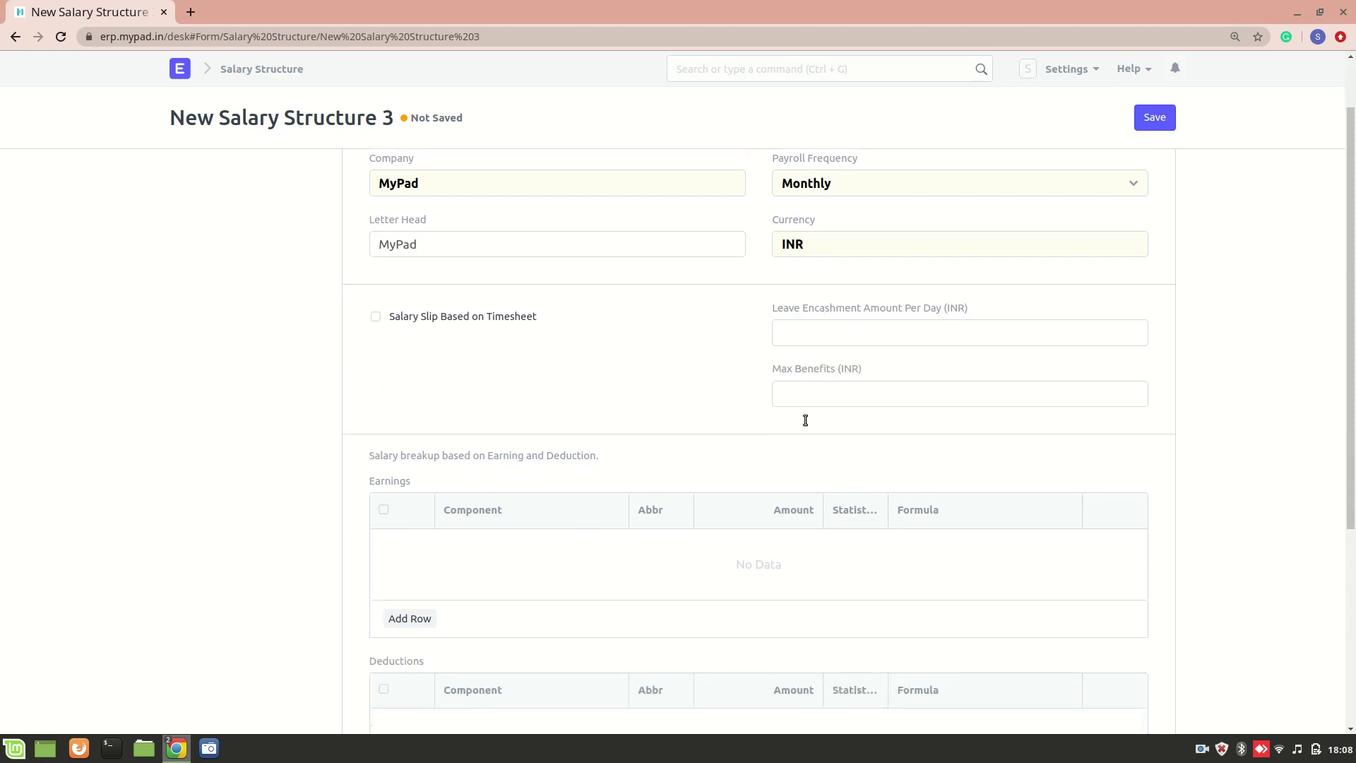
left_click(804, 332)
type("500")
key("BackSpace")
key("BackSpace")
key("BackSpace")
type("1,000")
Step: Add a first earnings row with the In Hand component
left_click(409, 629)
left_click(409, 629)
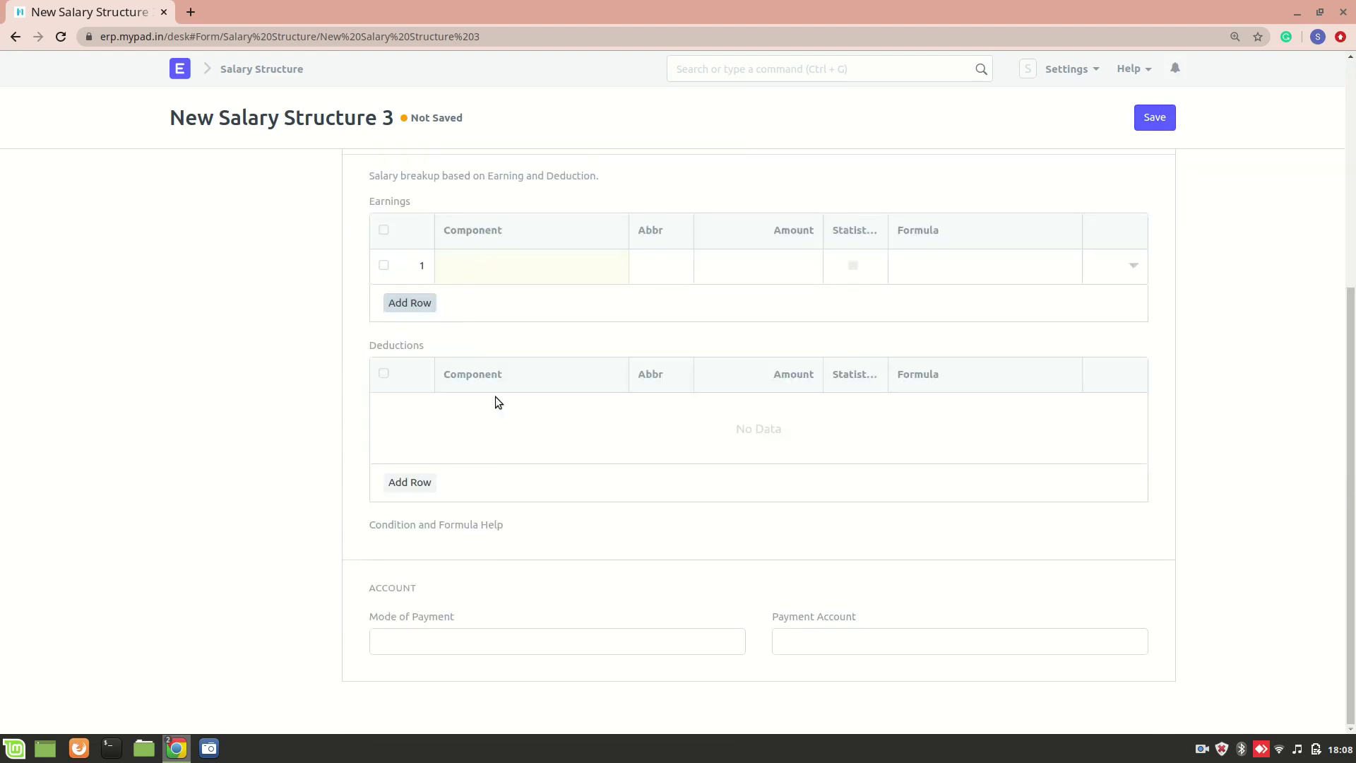
left_click(494, 263)
scroll(493, 266, "up", 3)
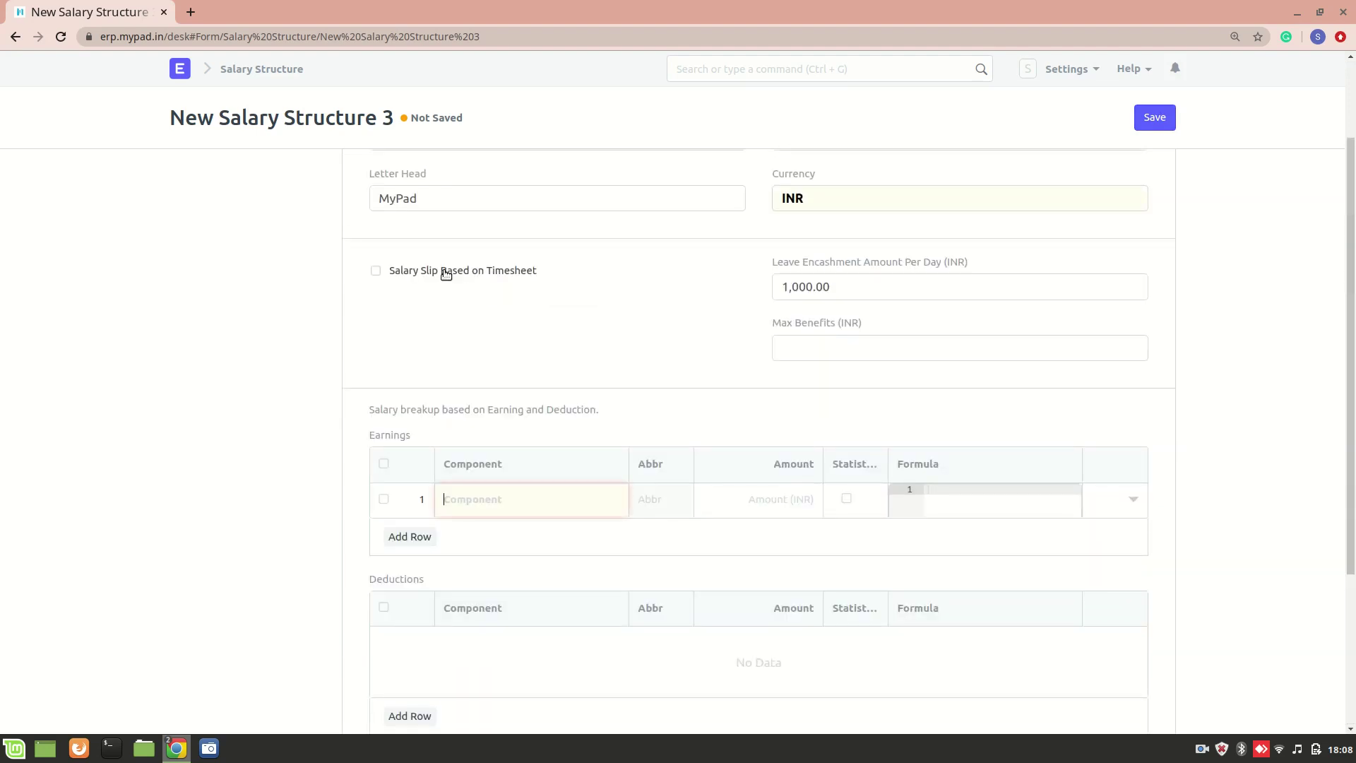
scroll(446, 274, "up", 1)
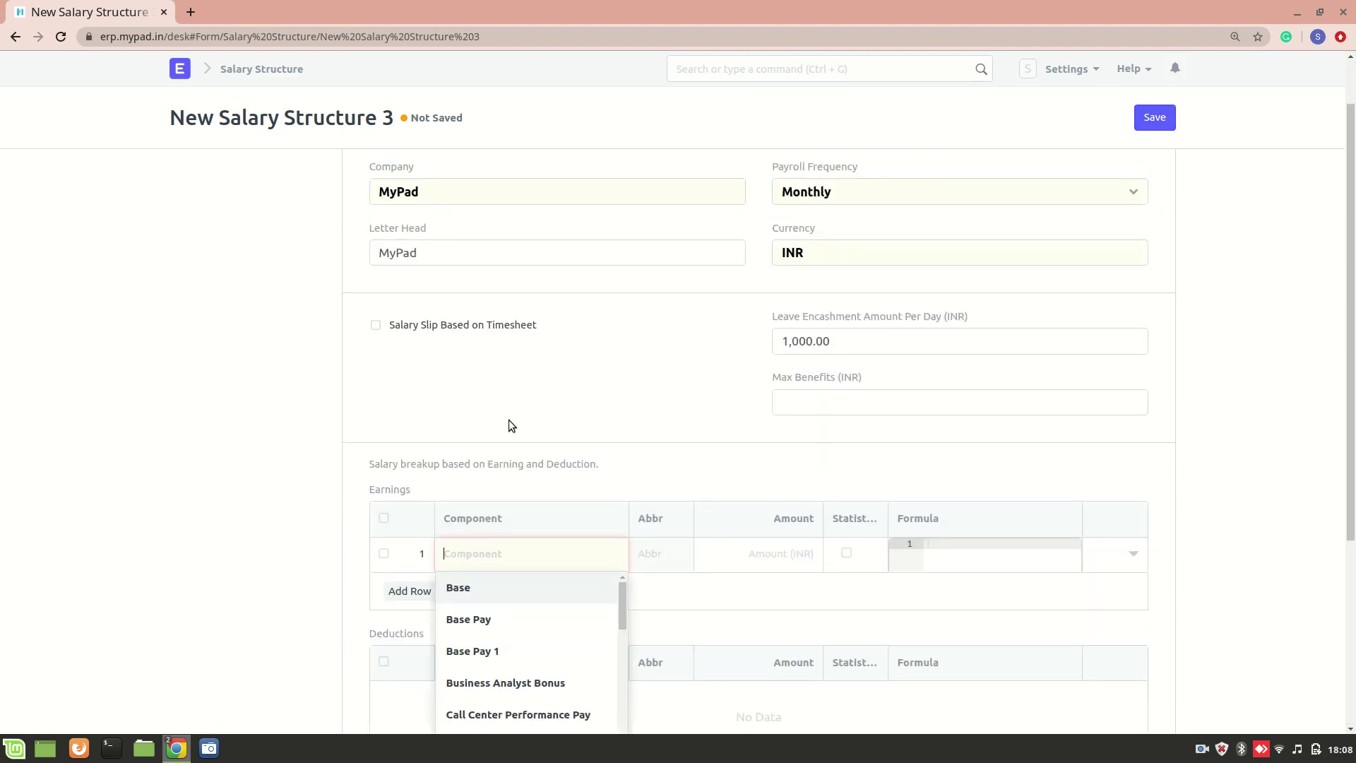
scroll(508, 420, "down", 4)
type("in ha")
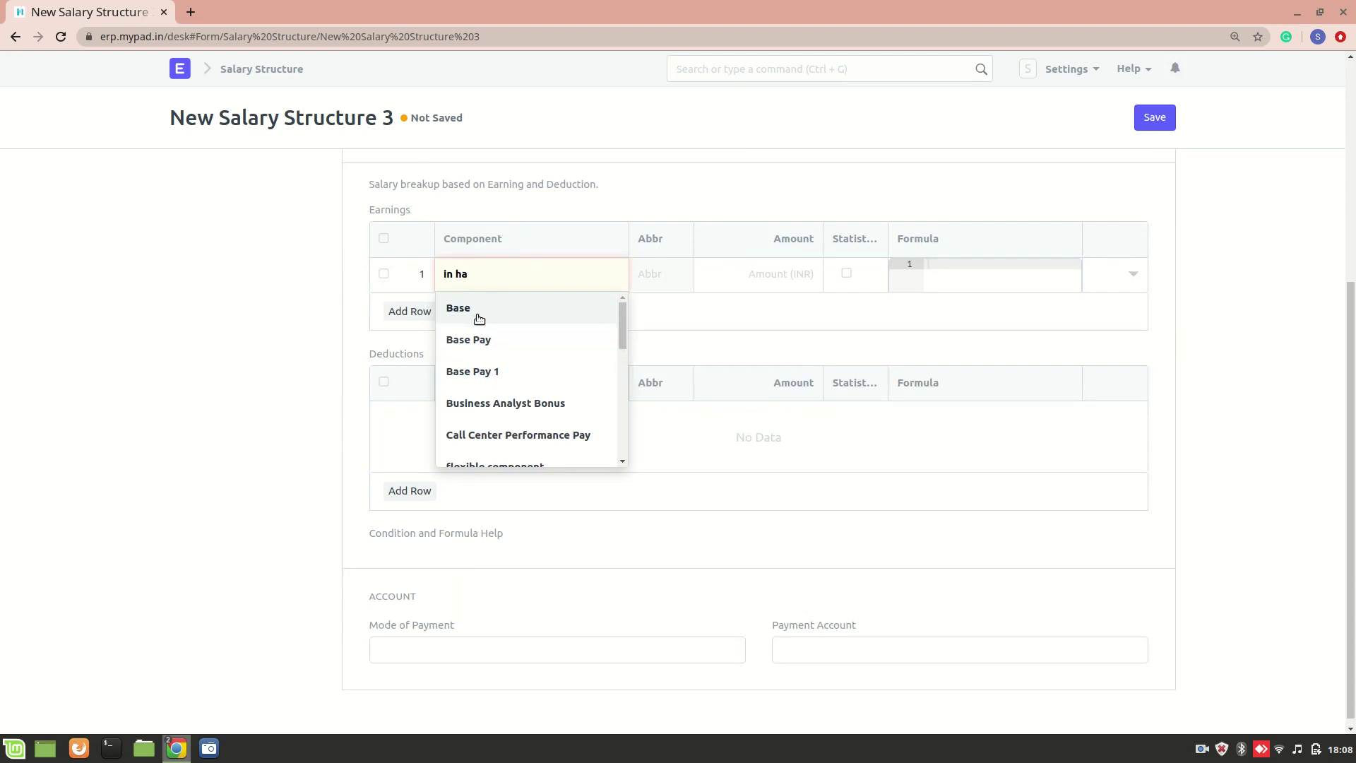
scroll(494, 381, "down", 3)
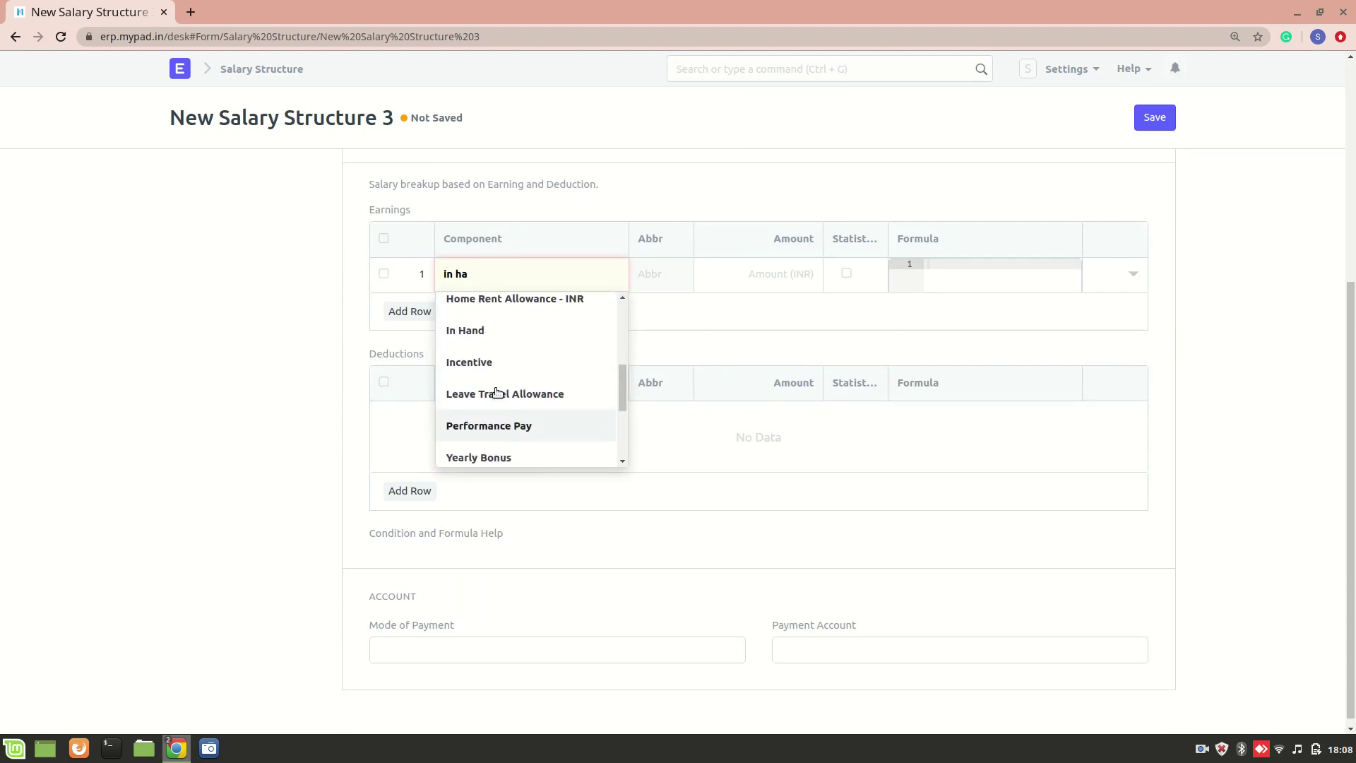
left_click(467, 337)
Step: Add a second earnings row with the Health benefits component
left_click(409, 311)
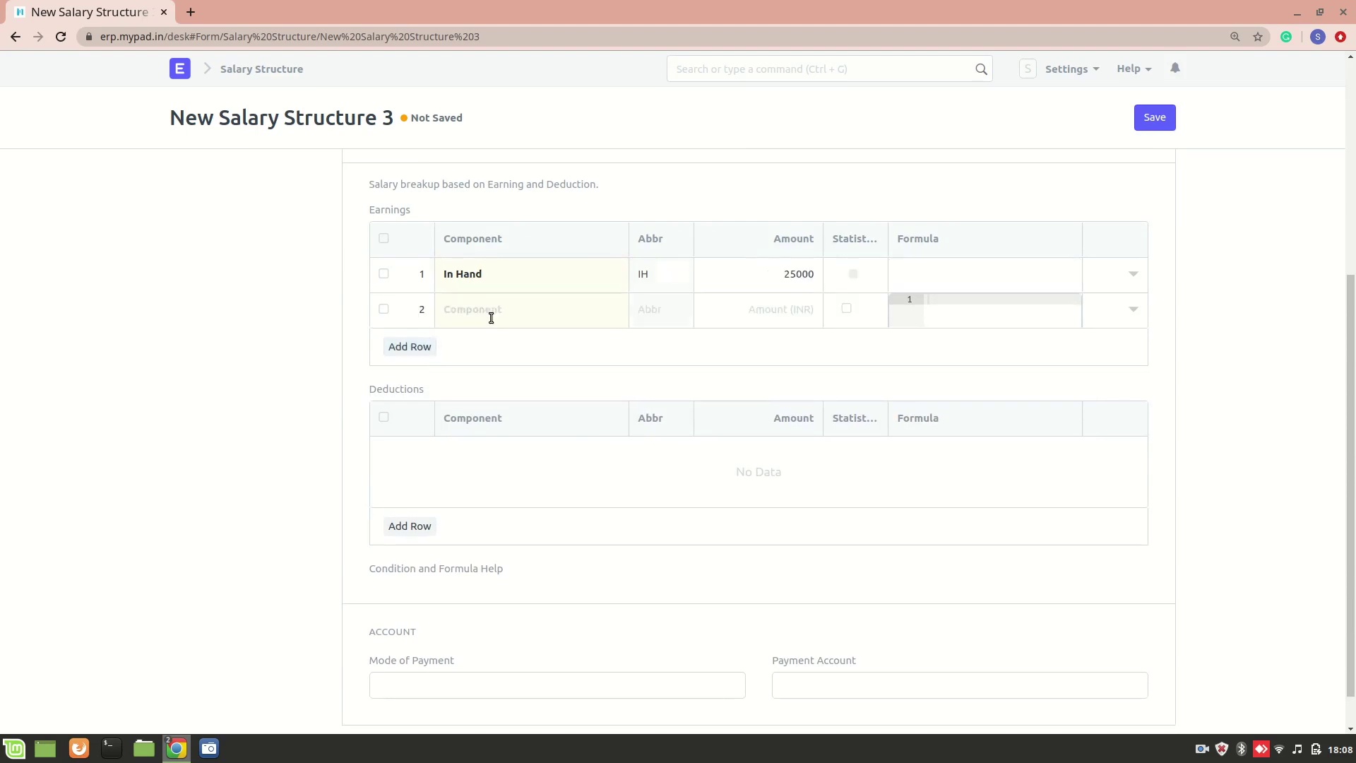
left_click(492, 317)
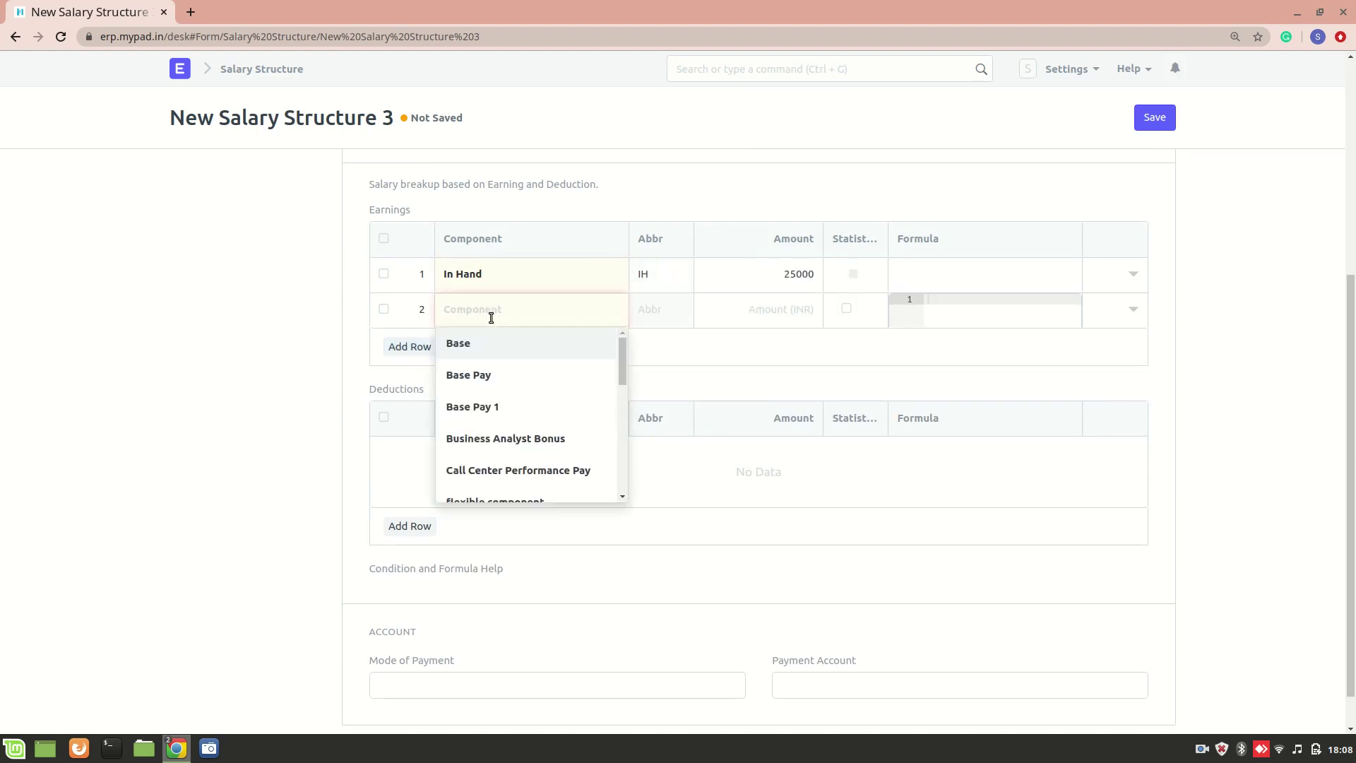
scroll(504, 415, "down", 2)
scroll(505, 416, "down", 2)
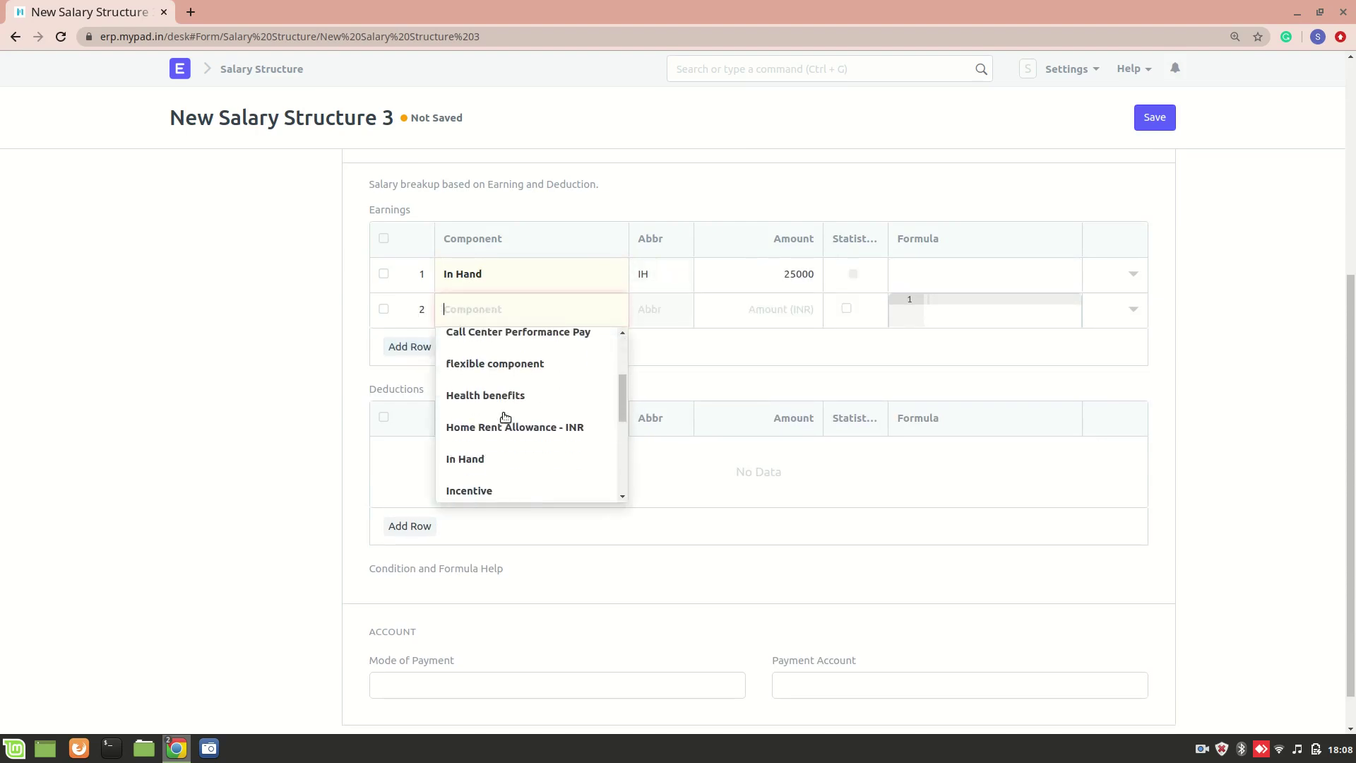
left_click(470, 367)
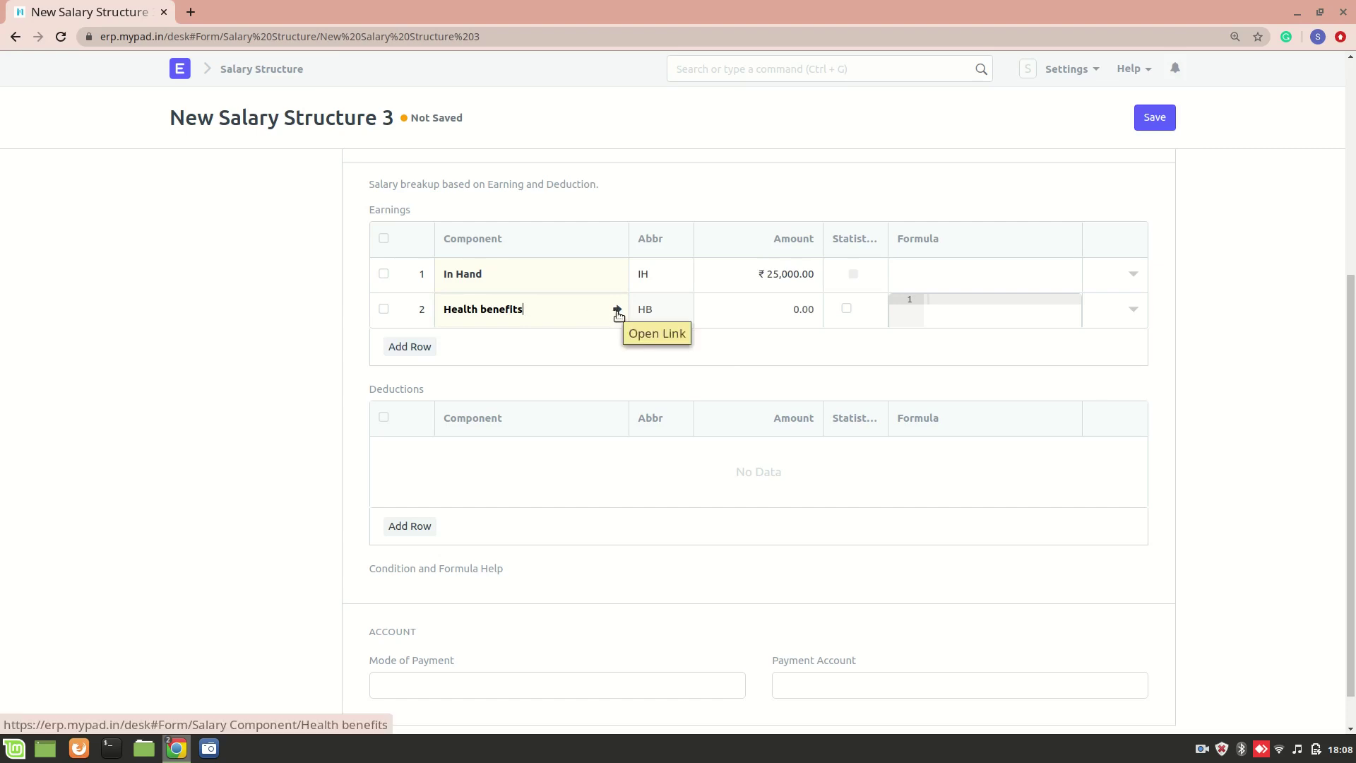
Step: Examine the flexible benefit settings in the Health benefits component's record, then return to the unsaved salary structure
left_click(617, 311)
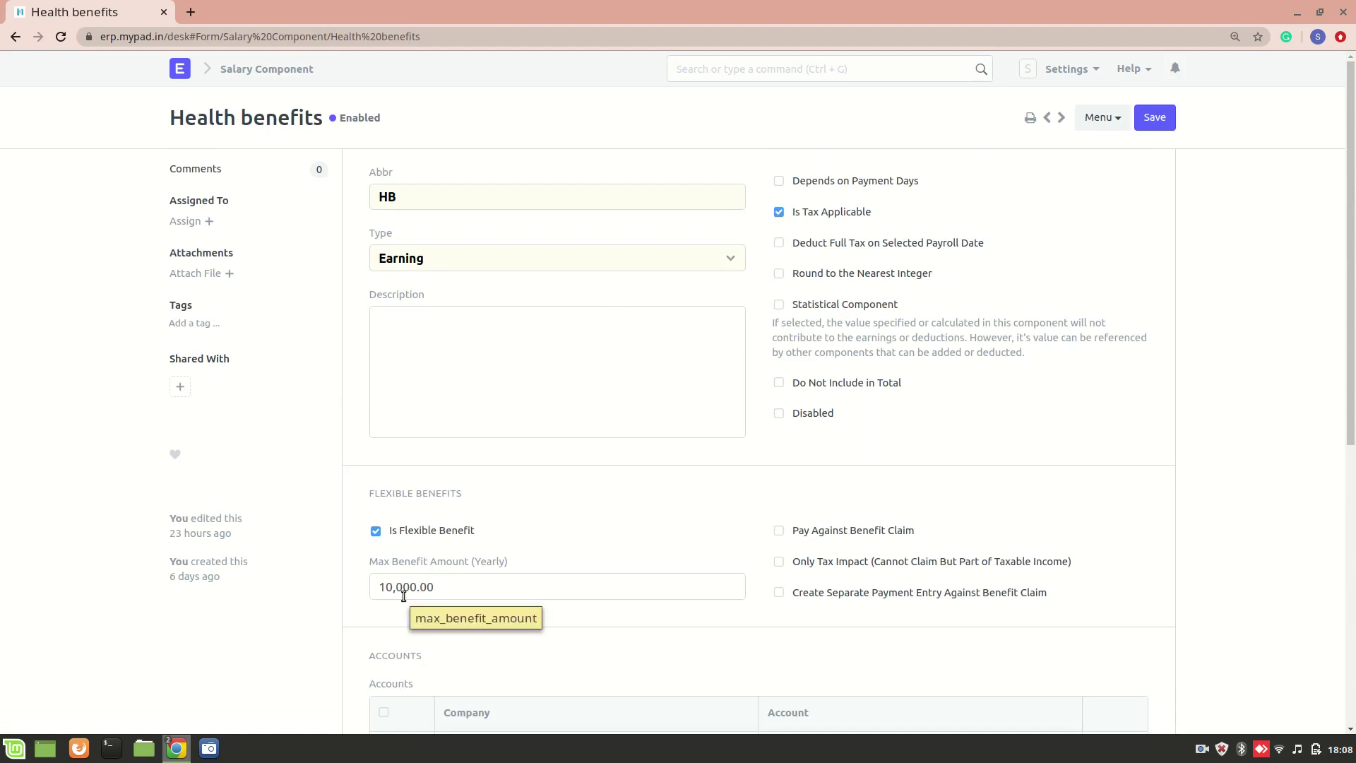
left_click(14, 37)
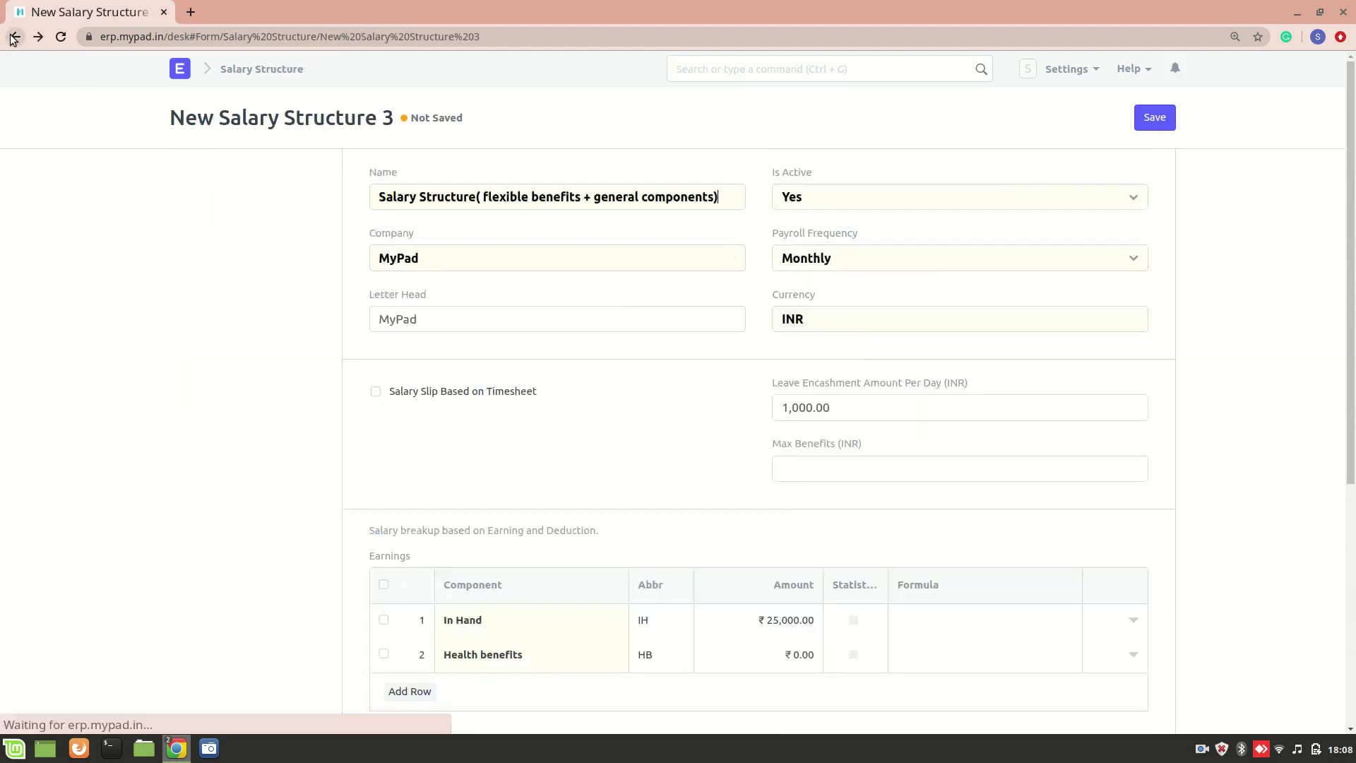
triple_click(362, 442)
Step: Try to save the flexible-benefits salary structure with its two earnings rows and the maximum benefits left empty
scroll(412, 499, "down", 3)
left_click(532, 482)
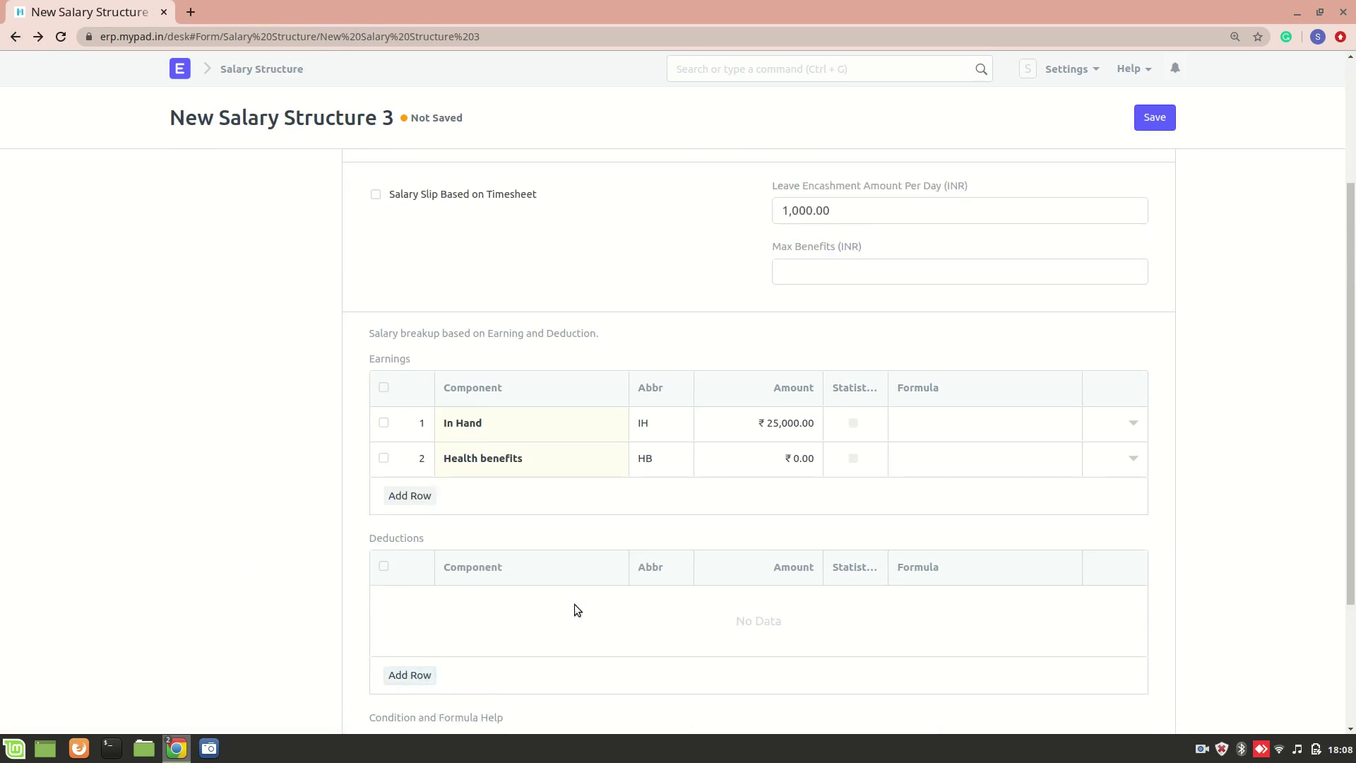
scroll(577, 608, "up", 1)
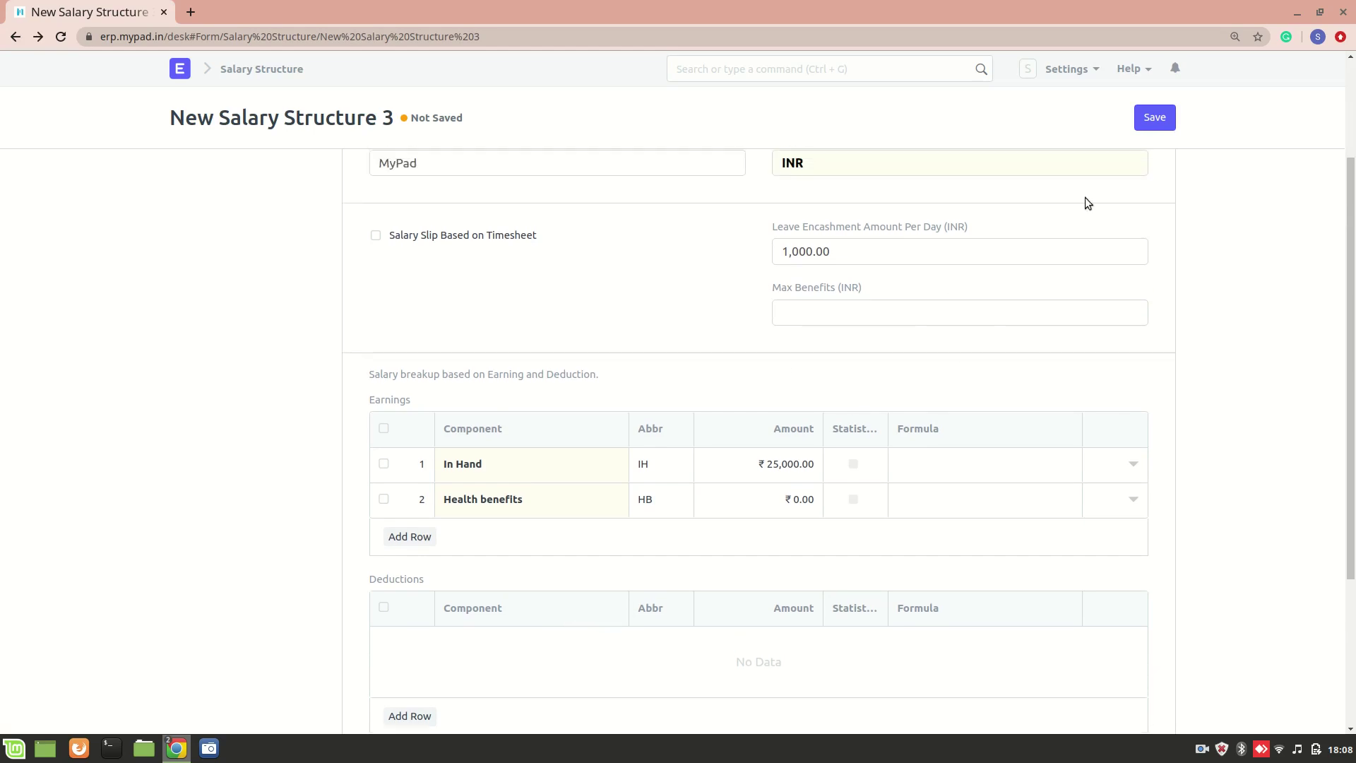
left_click(1167, 123)
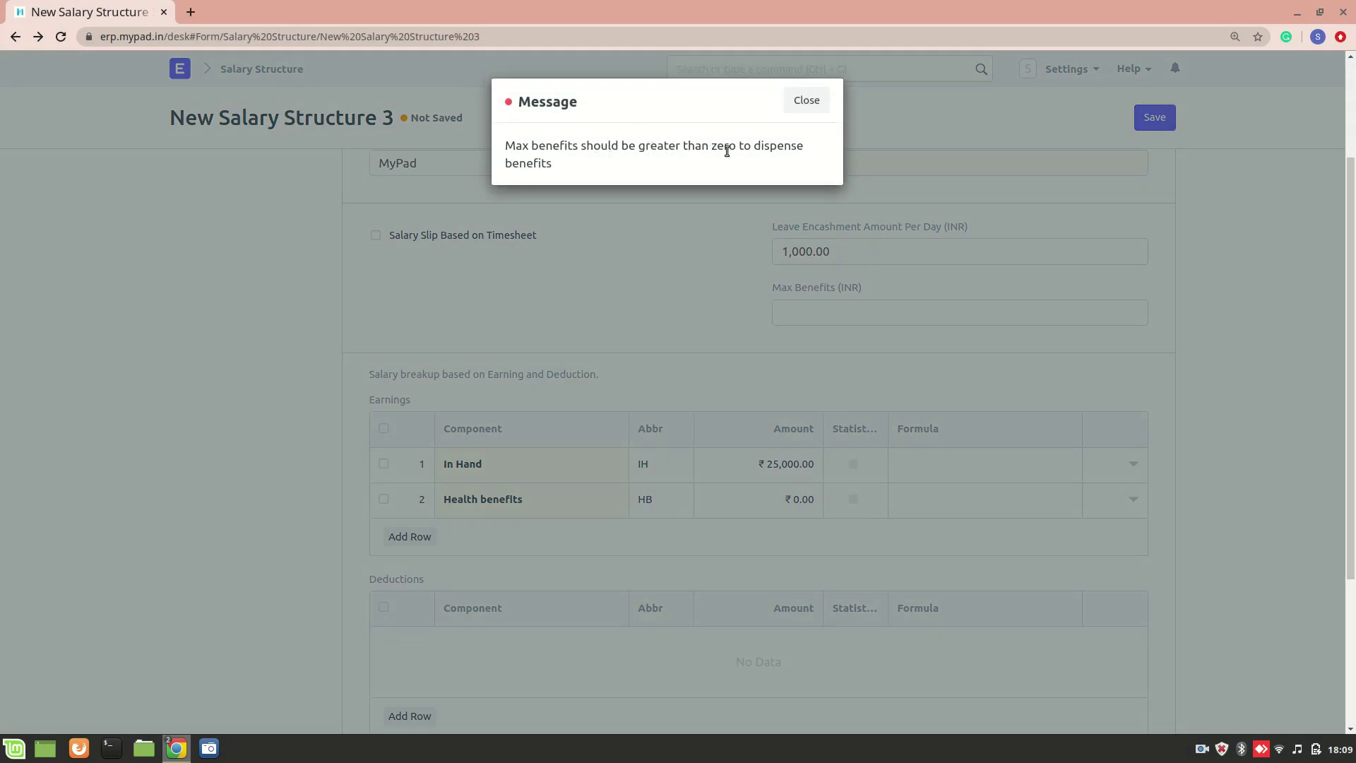
Step: Check the yearly maximum benefit amount in the Health benefits component's record and return to the unsaved salary structure
left_click(806, 113)
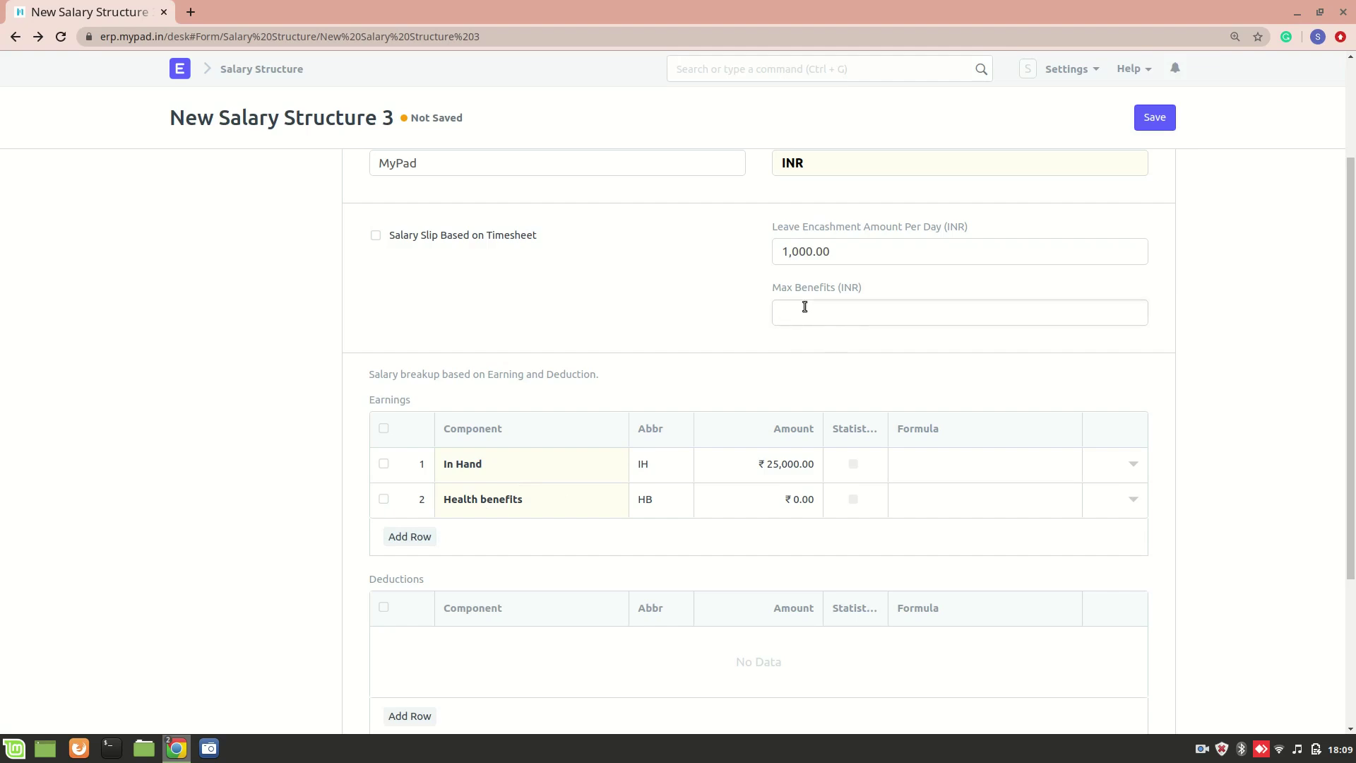
left_click(515, 498)
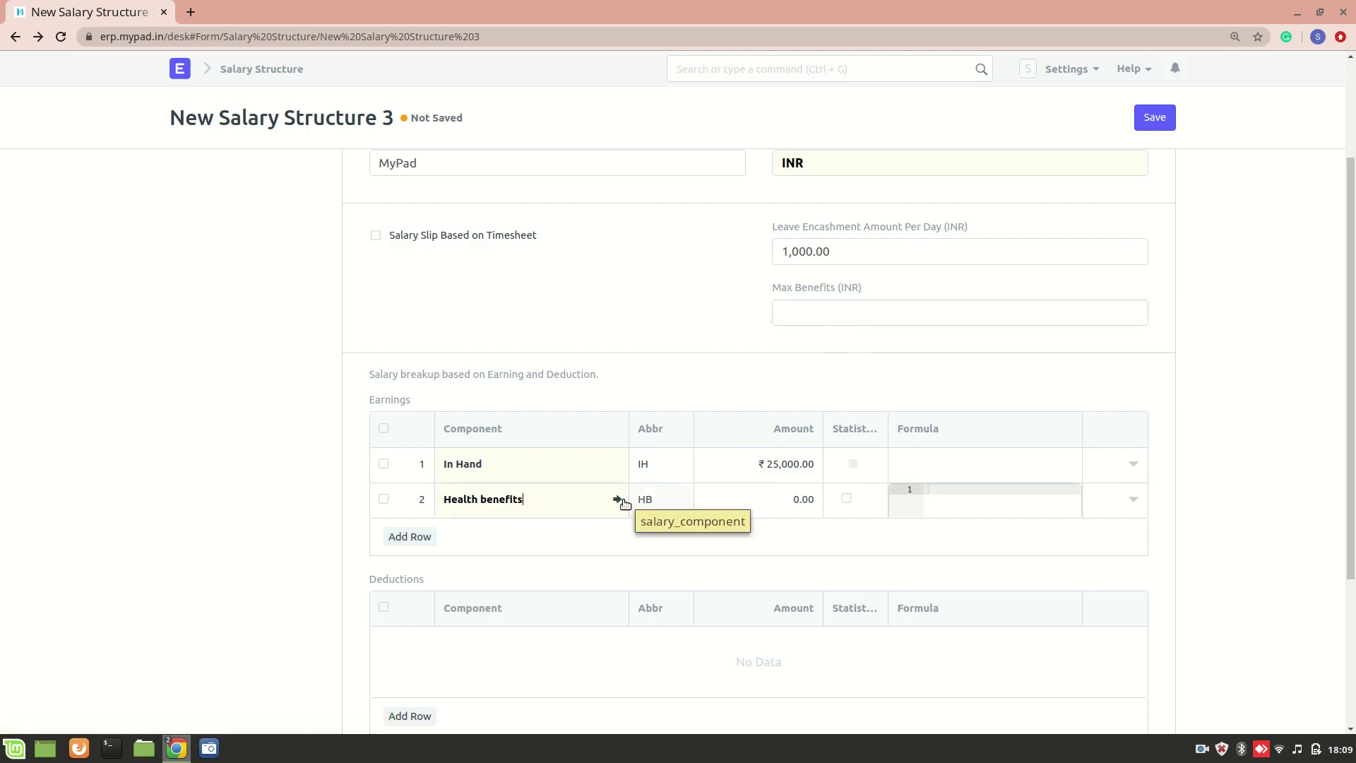
left_click(619, 499)
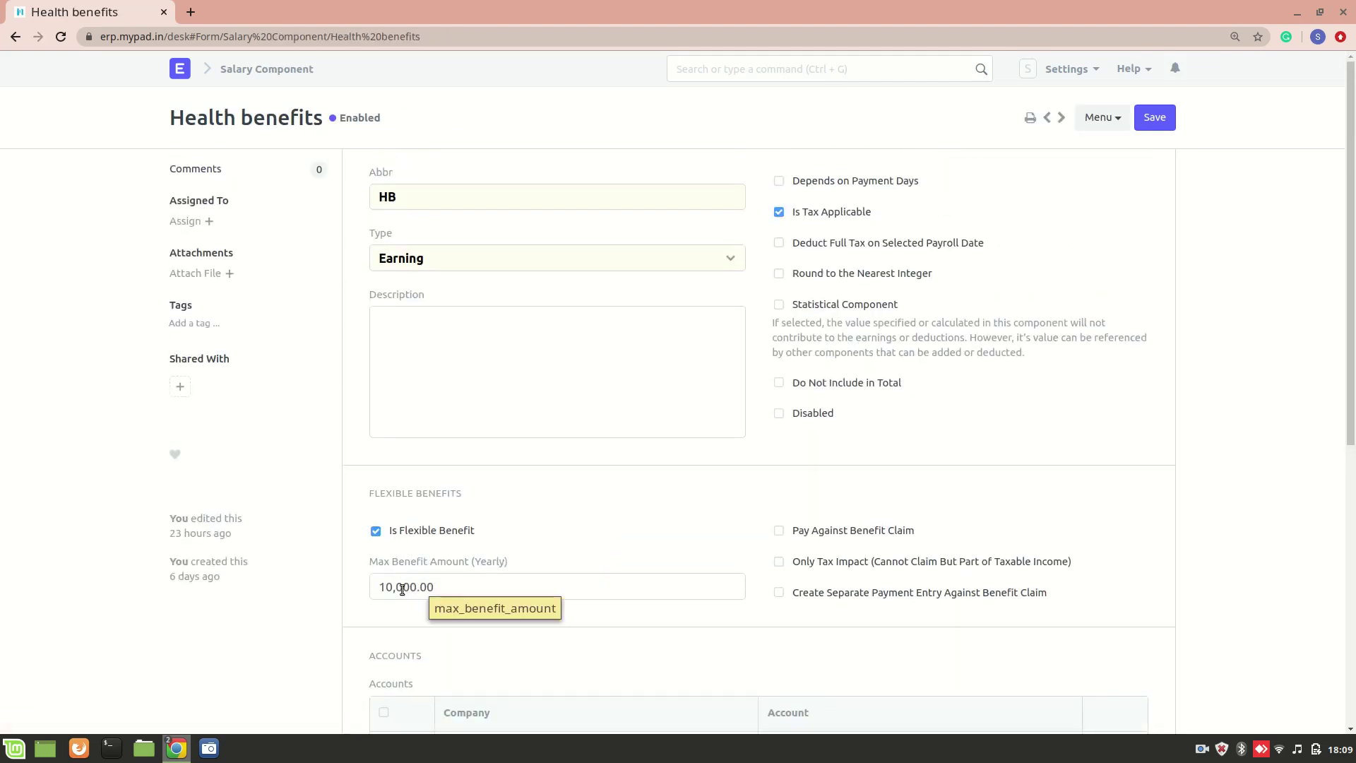
left_click(16, 37)
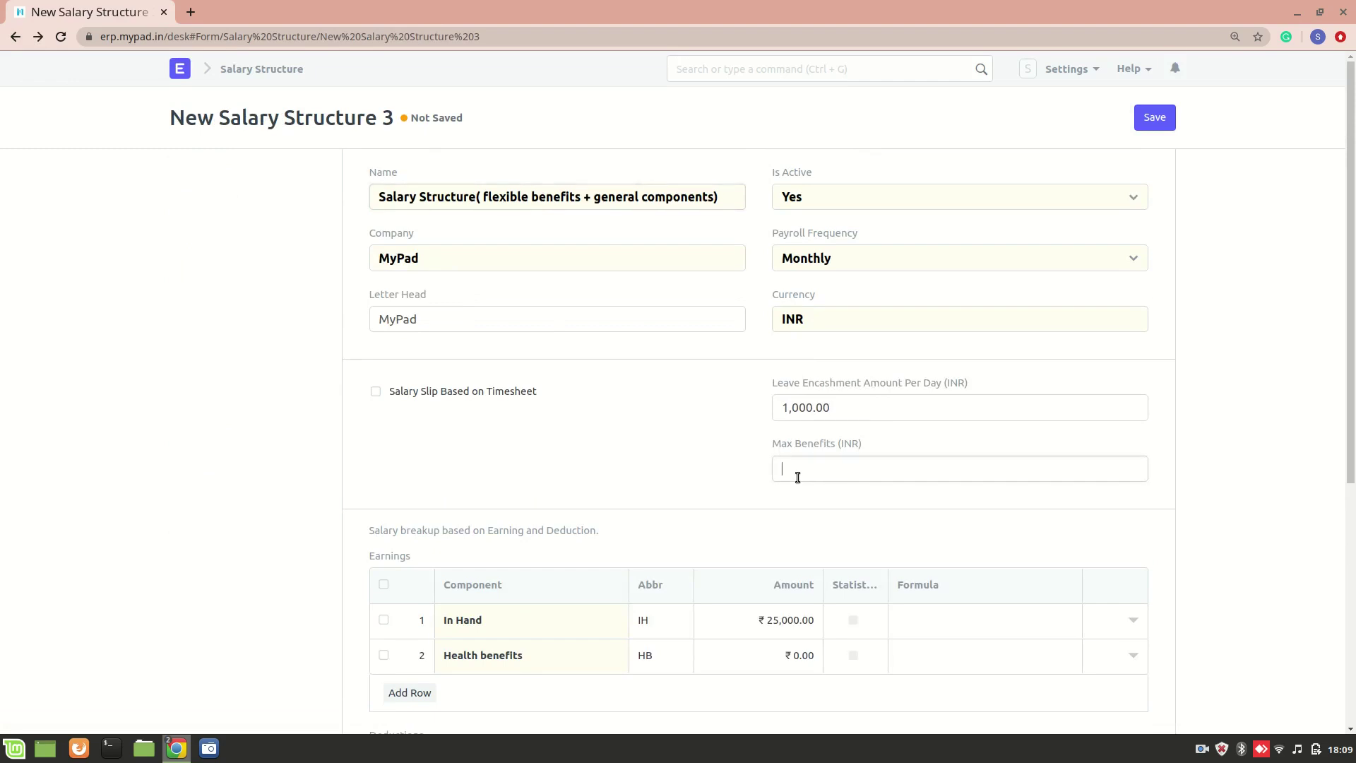
Step: Set the maximum benefits to 10,000 INR and save and submit the flexible-benefits salary structure
type("100000")
left_click(1157, 117)
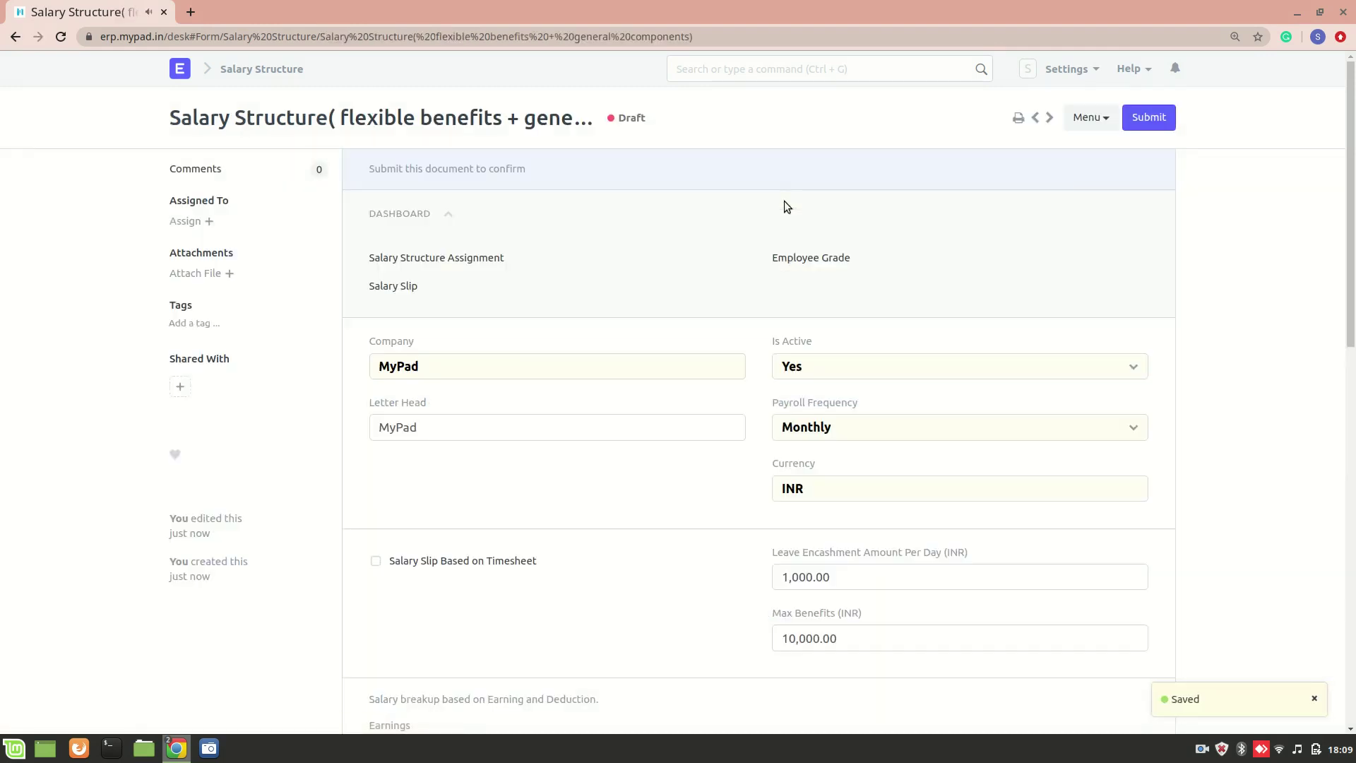
left_click(1158, 118)
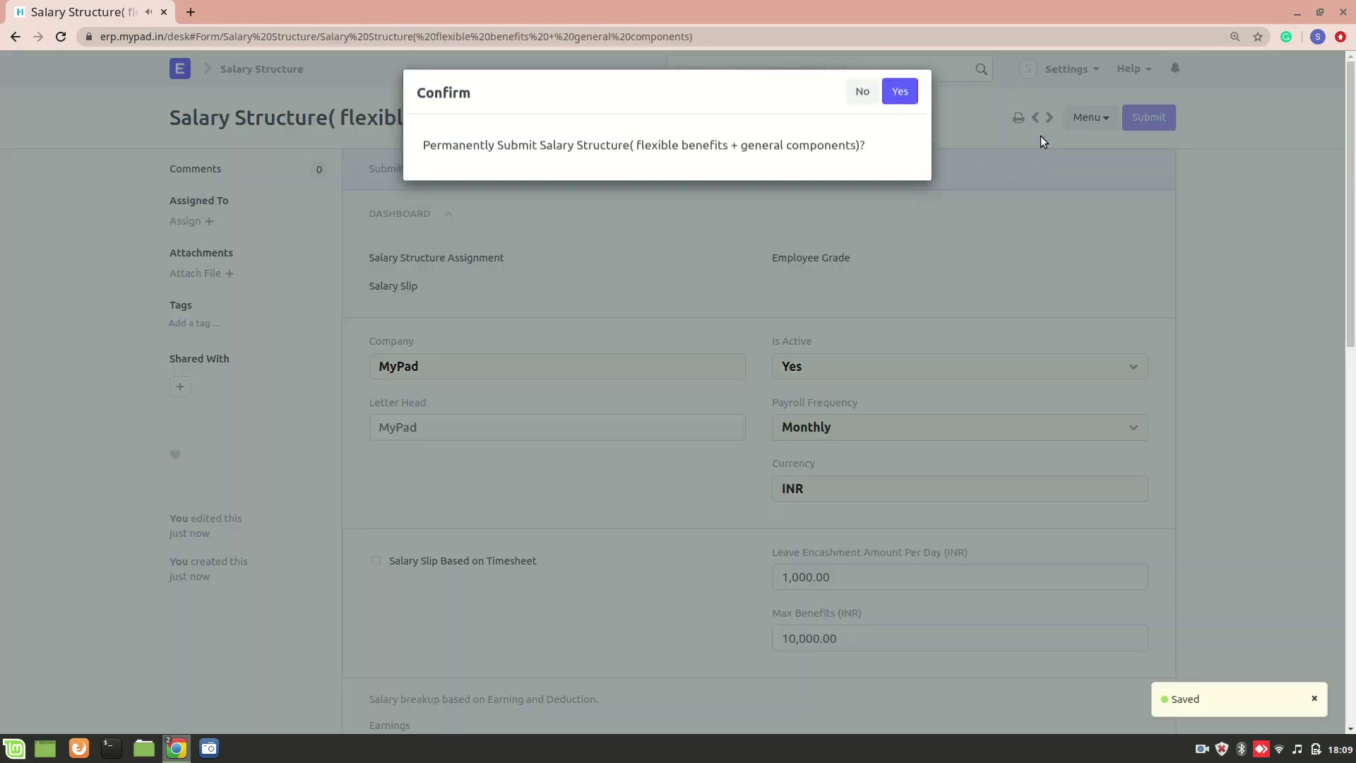
left_click(903, 105)
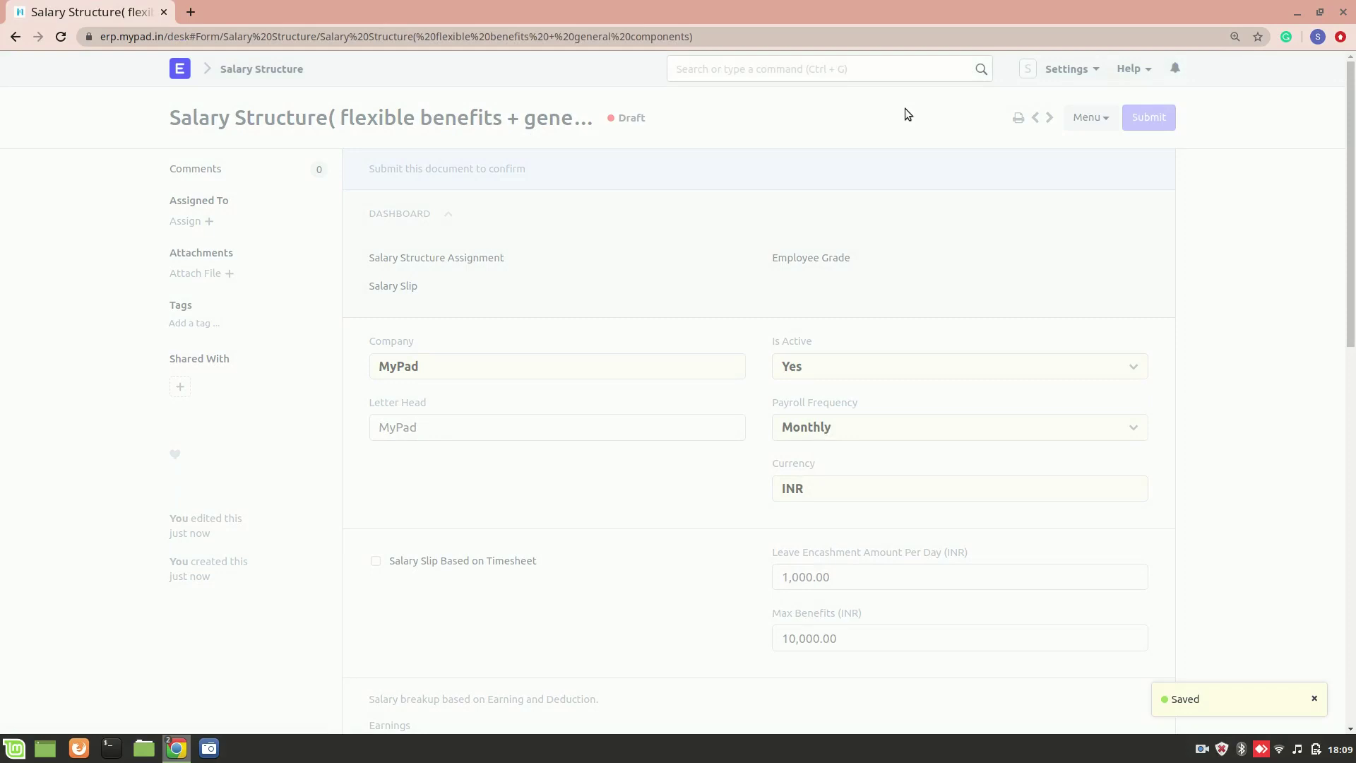
Step: Review the submitted flexible-benefits structure and the general-components structure's earnings and deductions, returning to the salary structure list
scroll(794, 389, "down", 3)
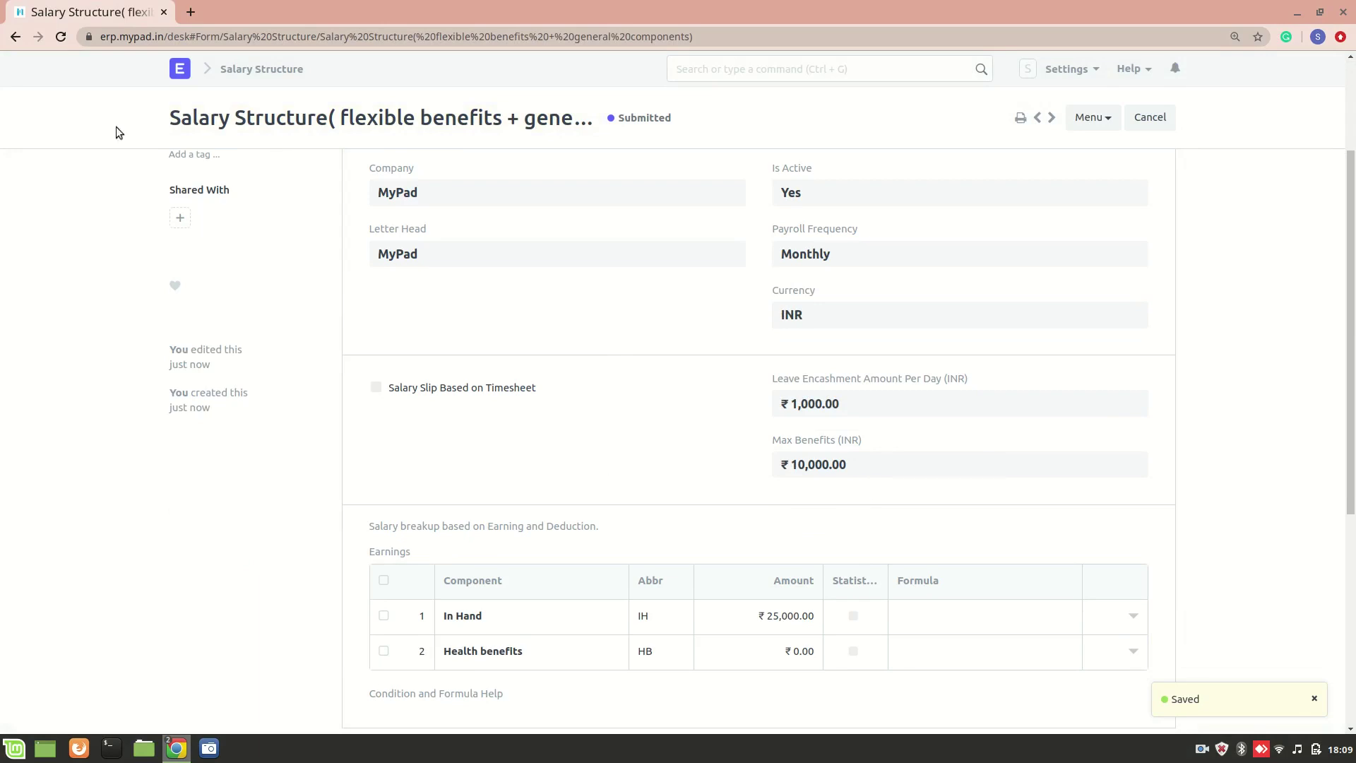
left_click(15, 36)
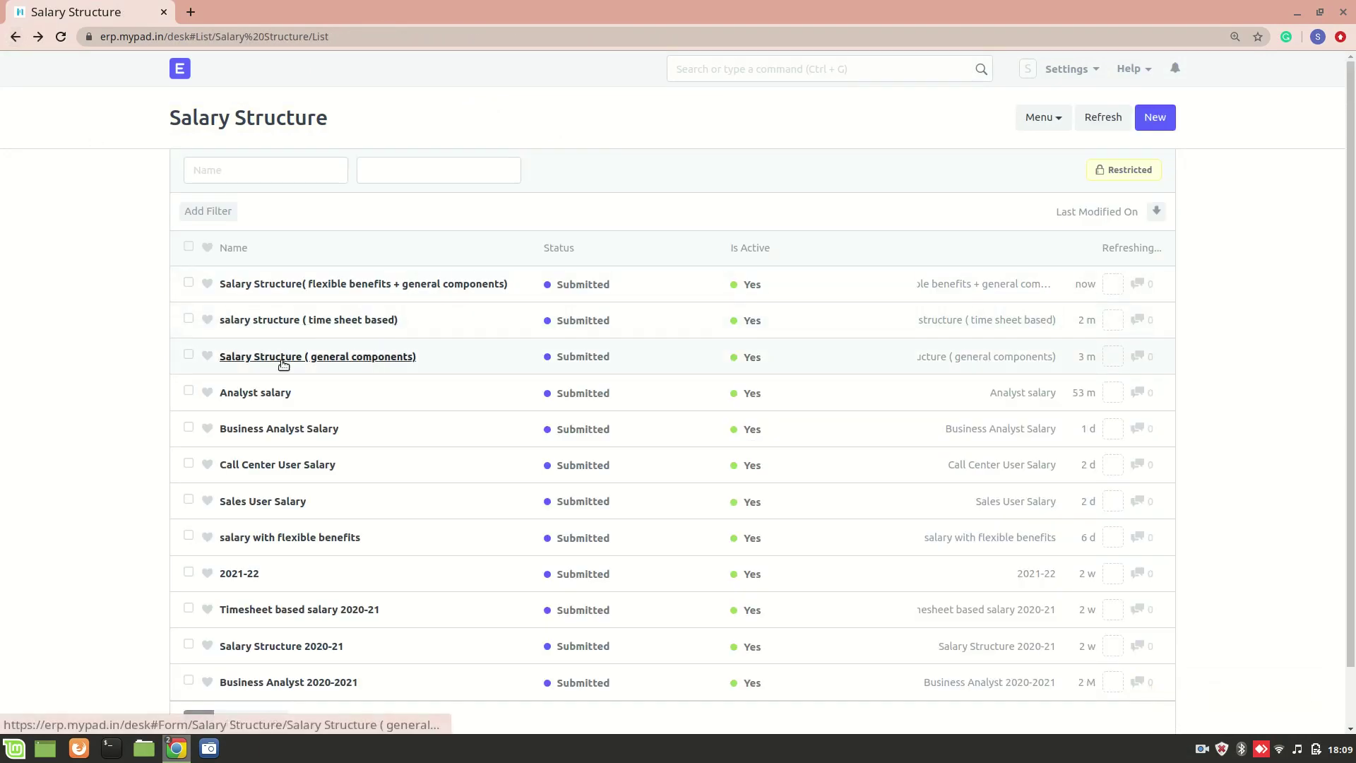
left_click(254, 357)
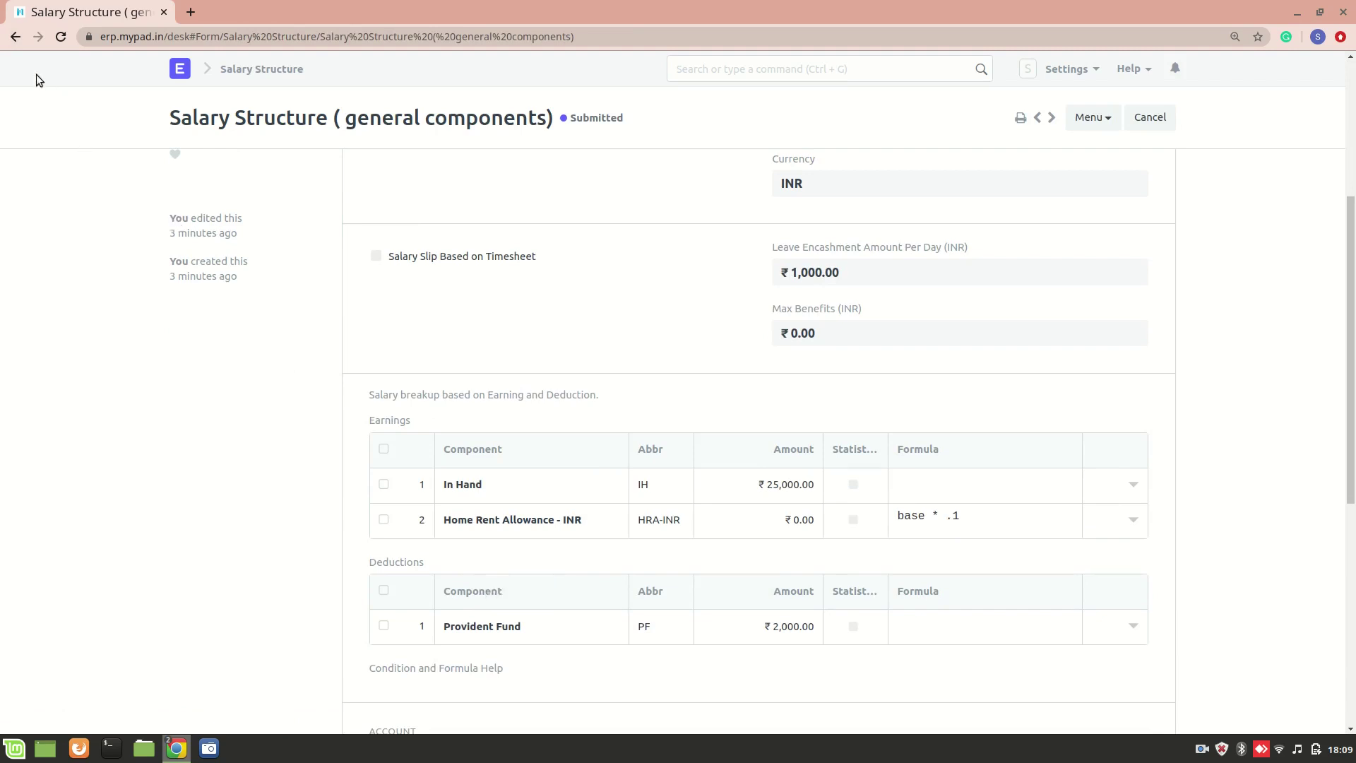
left_click(16, 36)
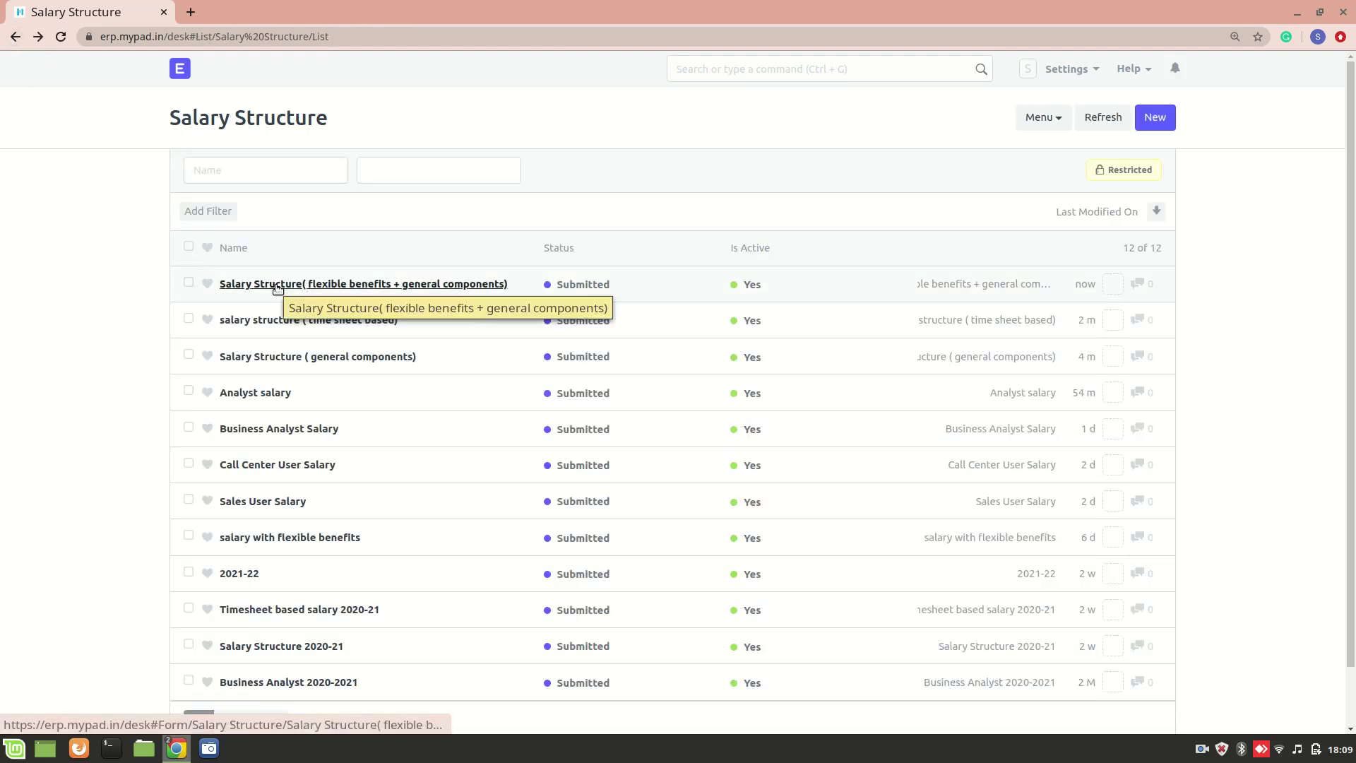